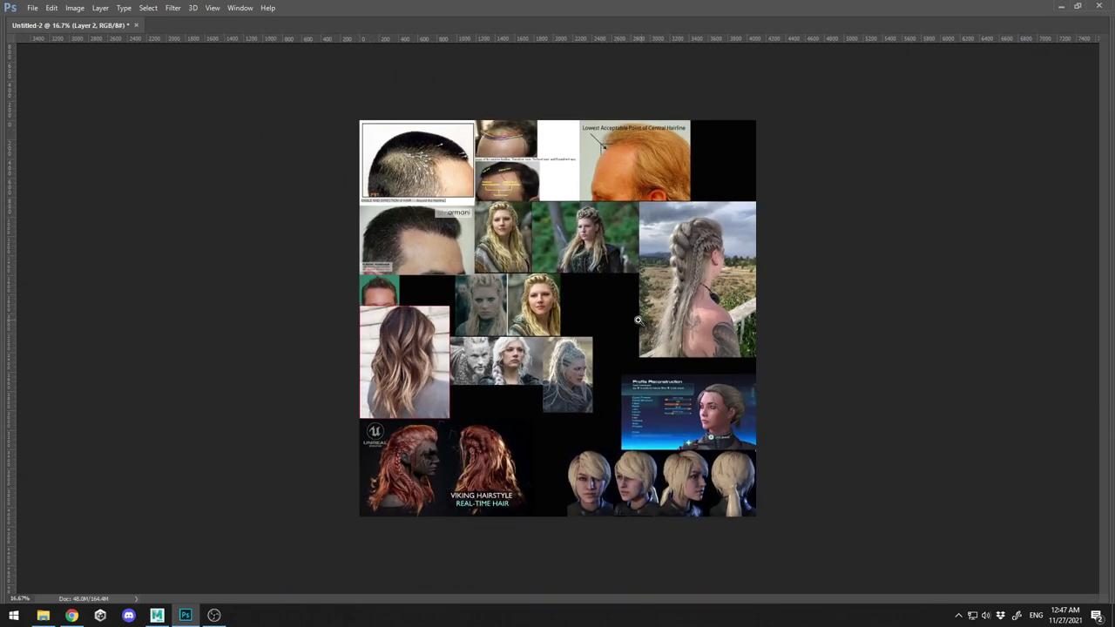
- Examine the hairline diagrams and the blonde Viking portraits on the hair reference board
{"action": "scroll", "coordinate": [617, 318], "scroll_direction": "up", "scroll_amount": 1, "text": "alt"}
{"action": "scroll", "coordinate": [617, 318], "scroll_direction": "up", "scroll_amount": 1, "text": "alt"}
{"action": "left_click_drag", "start_coordinate": [634, 288], "coordinate": [647, 355]}
{"action": "left_click_drag", "start_coordinate": [626, 195], "coordinate": [645, 312]}
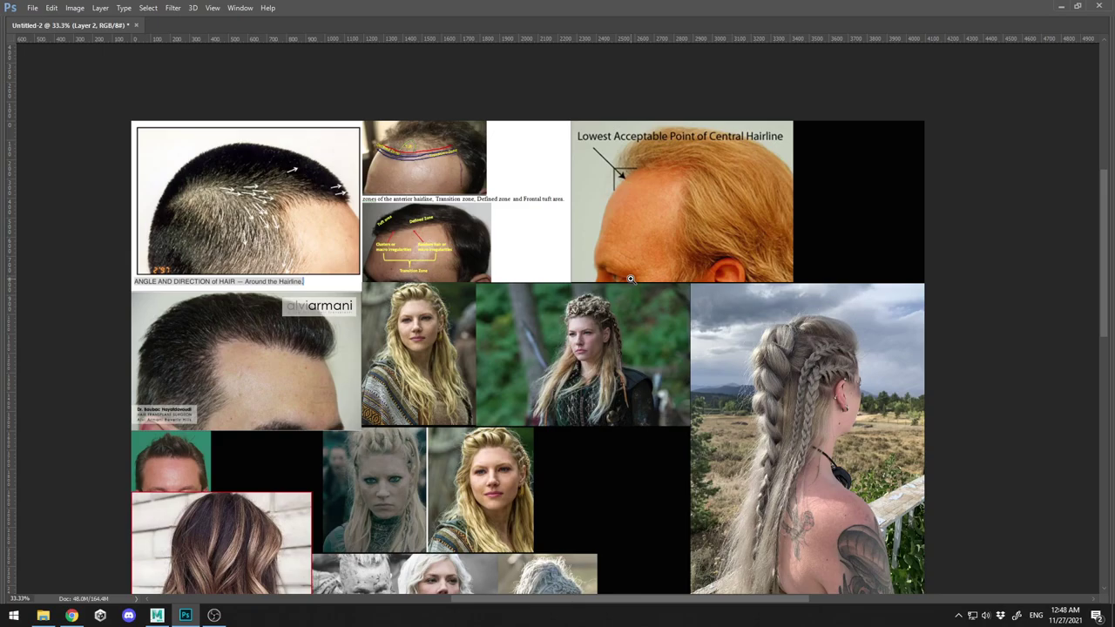
{"action": "left_click_drag", "start_coordinate": [417, 361], "coordinate": [545, 402], "text": "ctrl"}
{"action": "left_click_drag", "start_coordinate": [452, 371], "coordinate": [387, 375]}
{"action": "left_click_drag", "start_coordinate": [413, 412], "coordinate": [410, 378]}
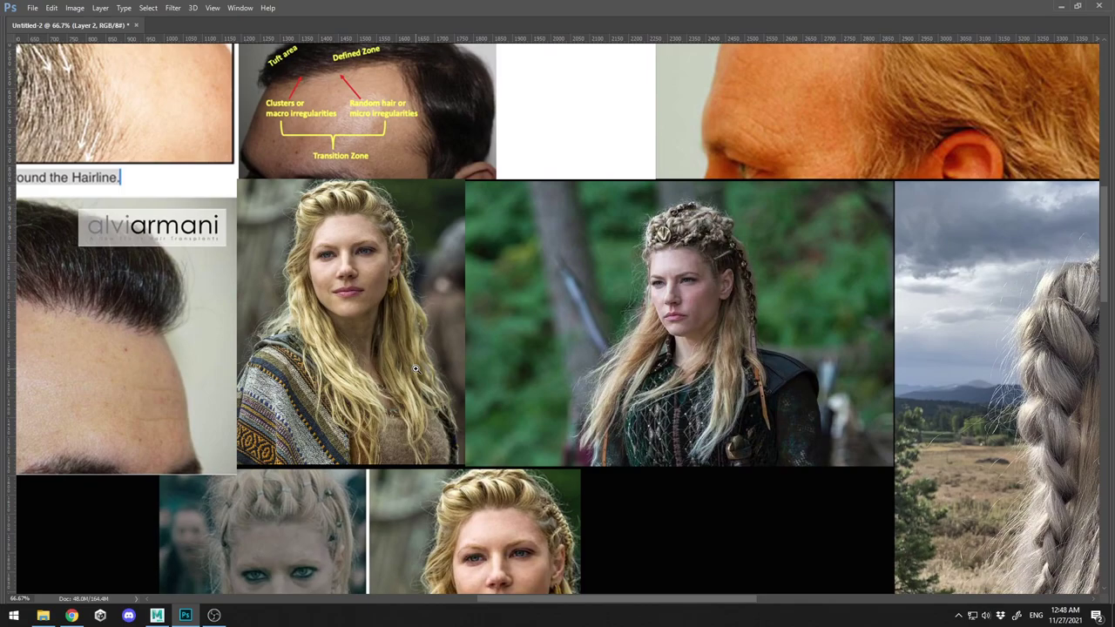
- Examine the braids in the back-view photo of the long-haired blonde woman
{"action": "left_click_drag", "start_coordinate": [522, 366], "coordinate": [481, 237]}
{"action": "left_click_drag", "start_coordinate": [1031, 184], "coordinate": [499, 157]}
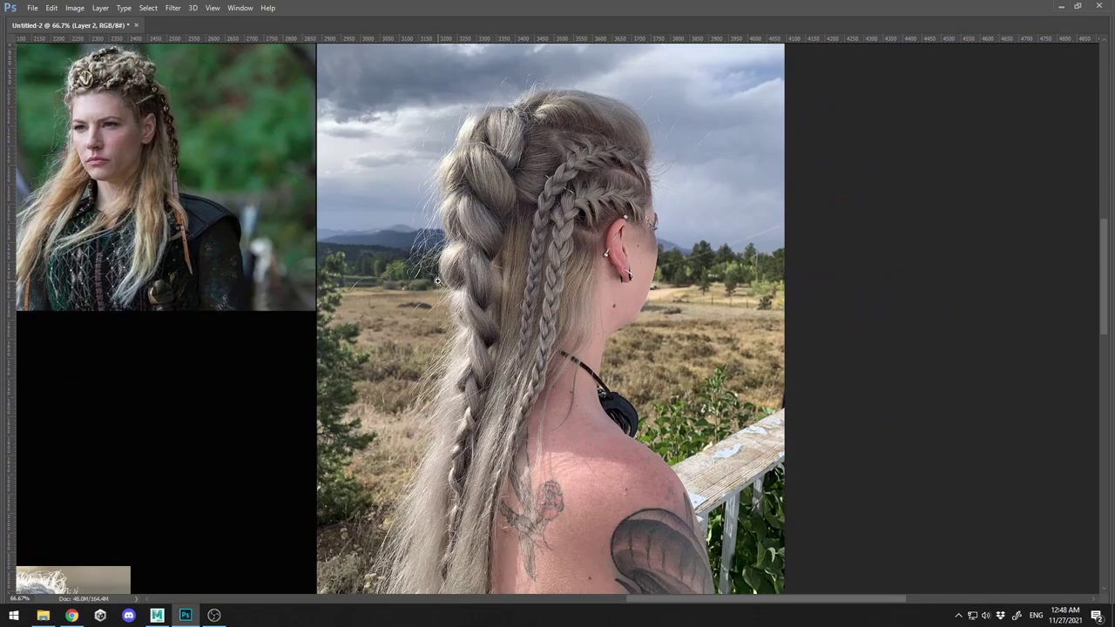
{"action": "left_click_drag", "start_coordinate": [618, 155], "coordinate": [659, 212]}
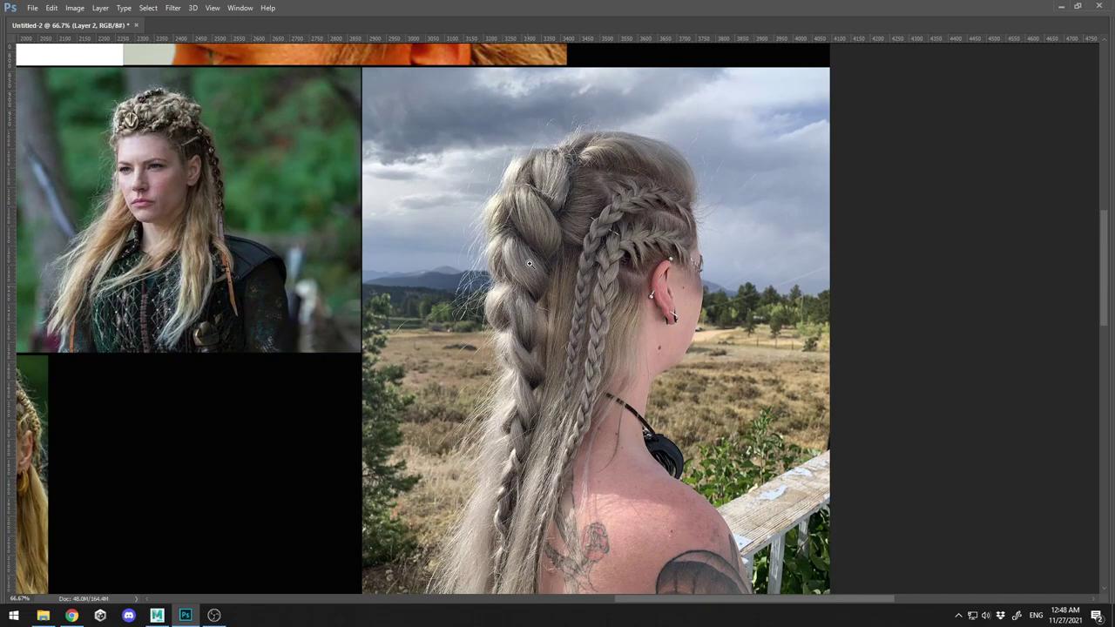
{"action": "left_click_drag", "start_coordinate": [537, 183], "coordinate": [803, 384]}
{"action": "left_click_drag", "start_coordinate": [608, 264], "coordinate": [638, 242], "text": "ctrl"}
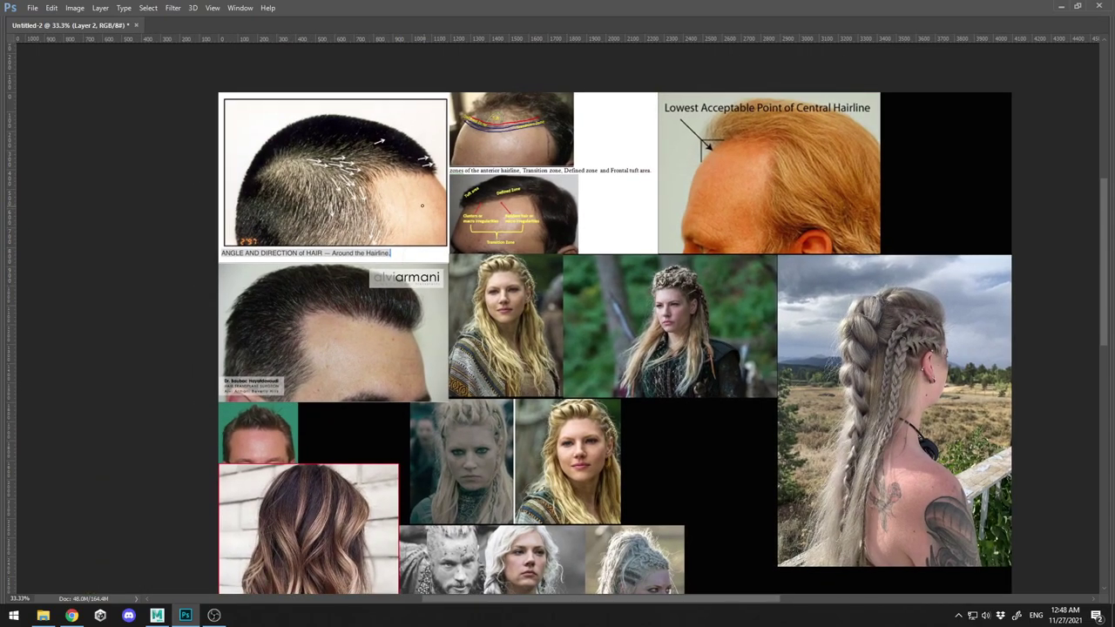
- Review the remaining references, including the game character screenshots, the red Viking real-time hair and the smaller Viking portraits
{"action": "scroll", "coordinate": [727, 103], "scroll_direction": "down", "scroll_amount": 5}
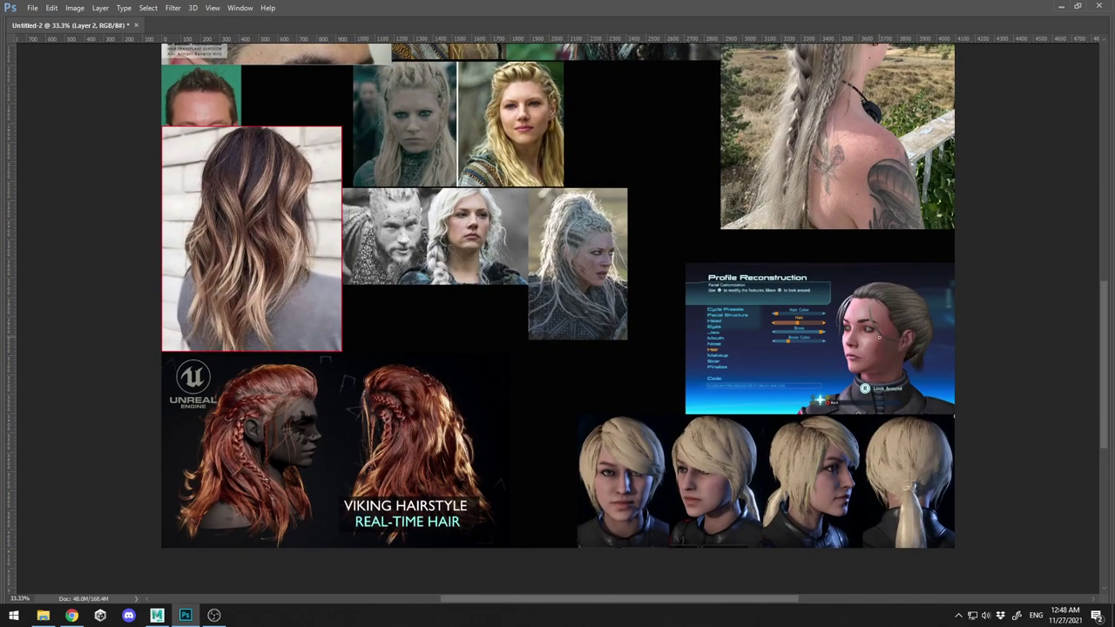
{"action": "left_click_drag", "start_coordinate": [879, 337], "coordinate": [850, 315]}
{"action": "key", "text": "ctrl+alt+z"}
{"action": "left_click_drag", "start_coordinate": [545, 108], "coordinate": [638, 454]}
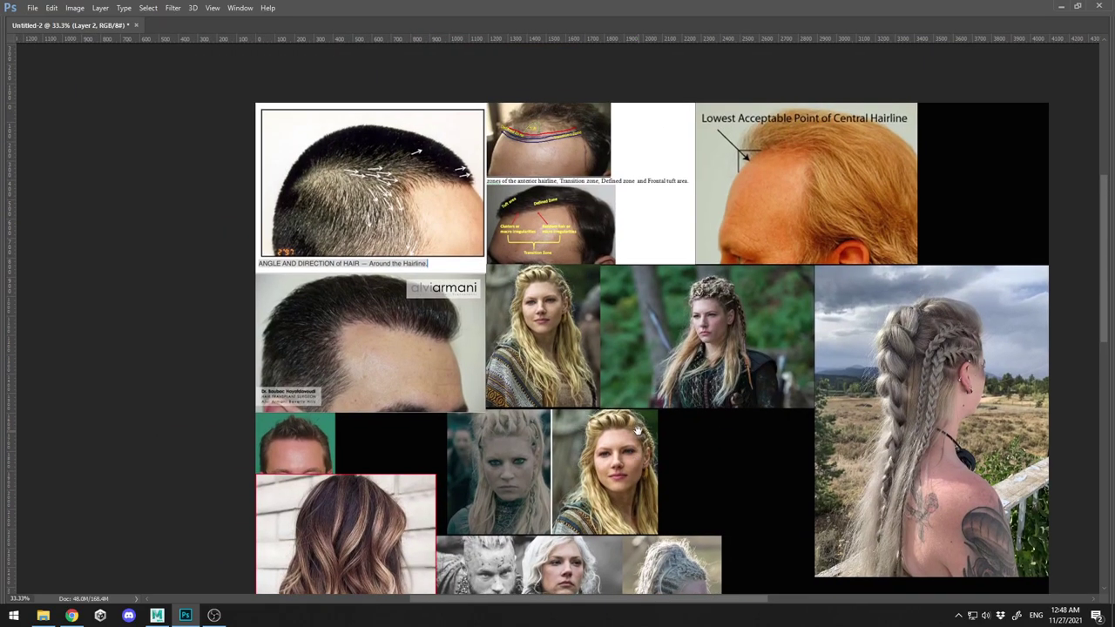
{"action": "left_click_drag", "start_coordinate": [734, 422], "coordinate": [714, 345]}
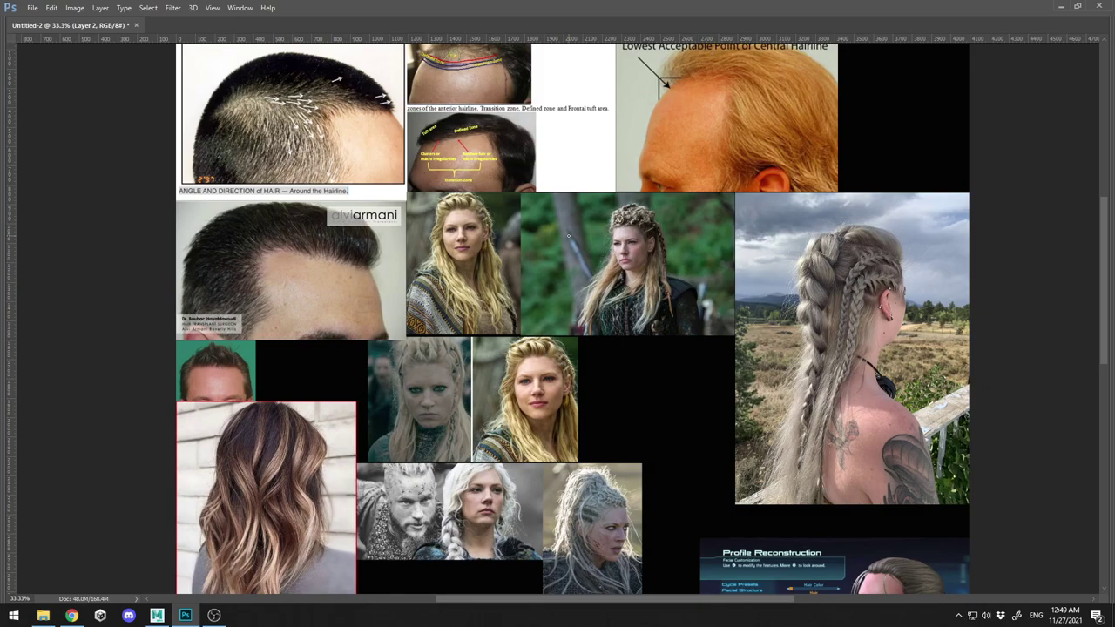
{"action": "left_click_drag", "start_coordinate": [495, 461], "coordinate": [594, 144]}
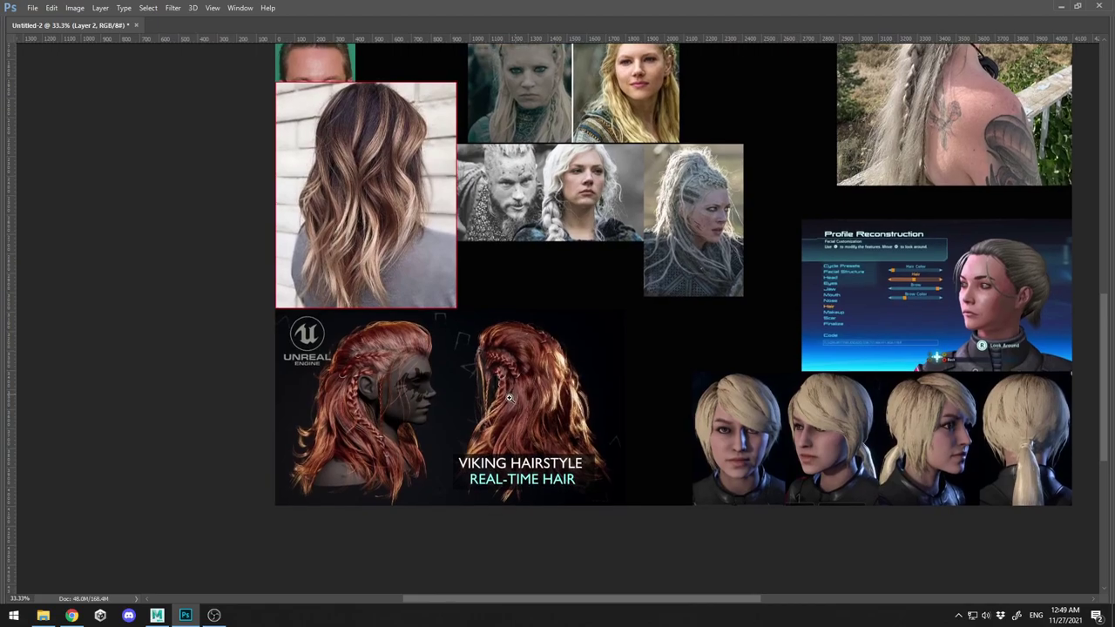
{"action": "scroll", "coordinate": [526, 413], "scroll_direction": "up", "scroll_amount": 1, "text": "alt"}
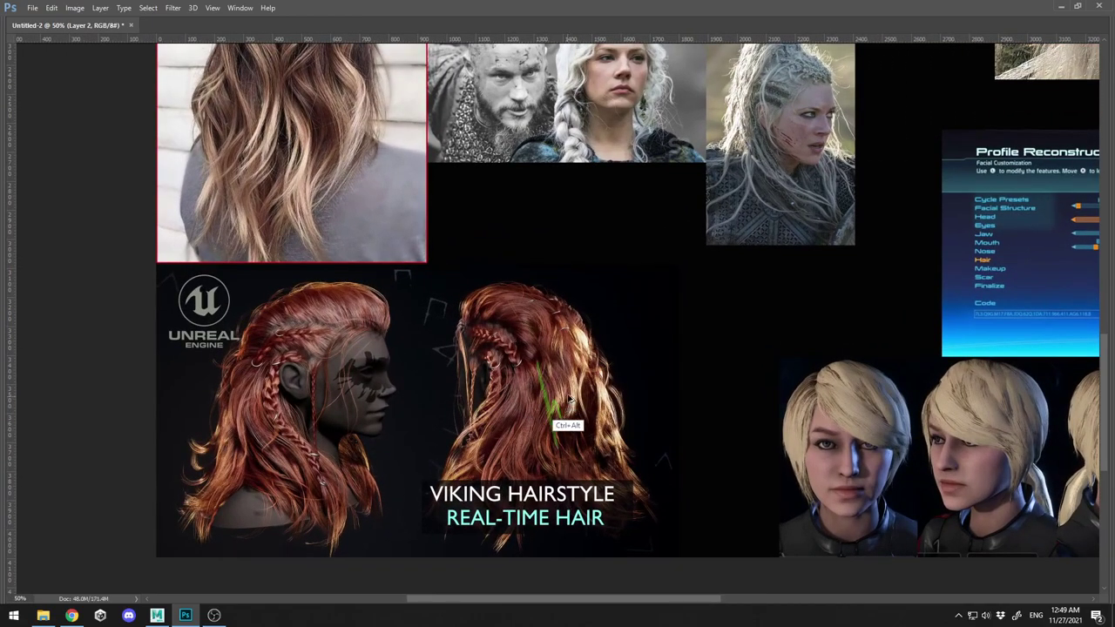
{"action": "left_click_drag", "start_coordinate": [753, 193], "coordinate": [624, 508]}
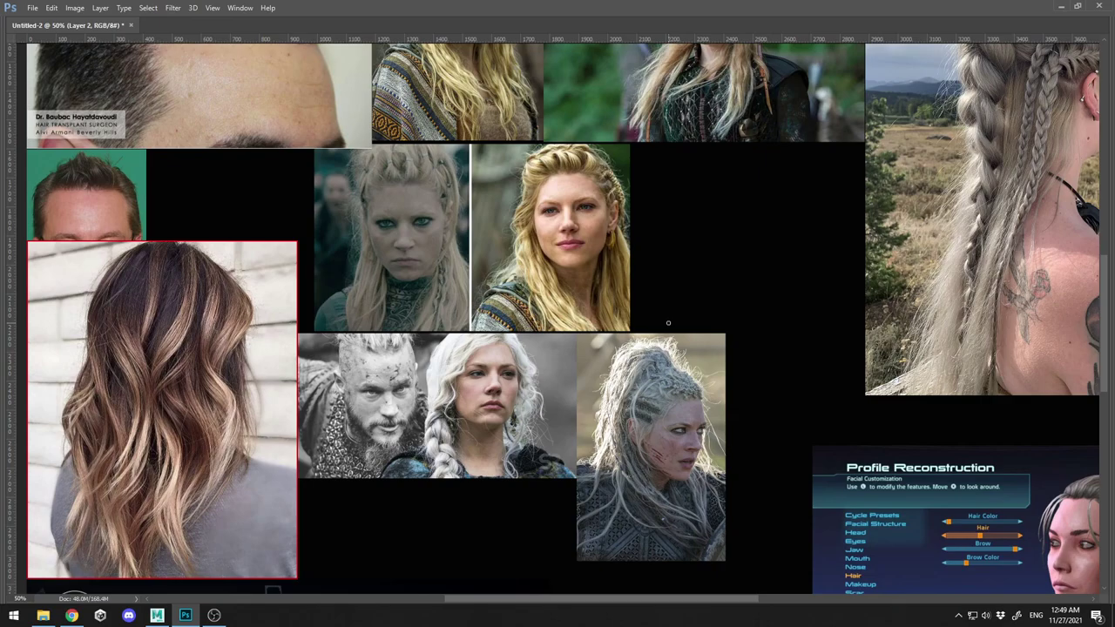
{"action": "left_click_drag", "start_coordinate": [527, 206], "coordinate": [554, 328]}
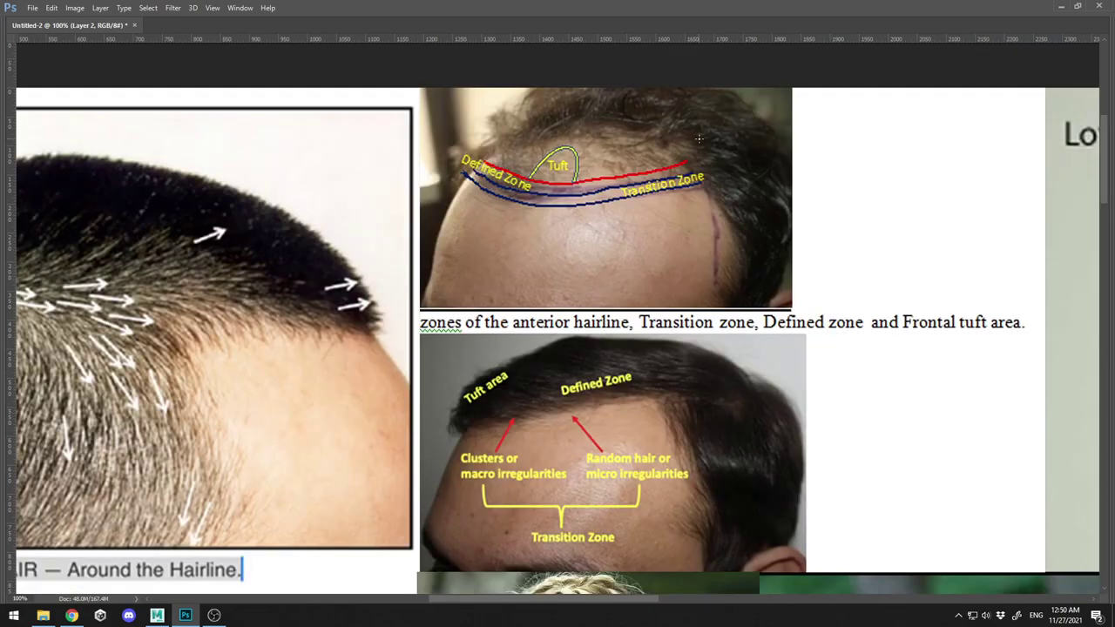
- Try sketching hair strokes across the transition zone of the two labelled hairline photos
{"action": "left_click_drag", "start_coordinate": [692, 206], "coordinate": [630, 218]}
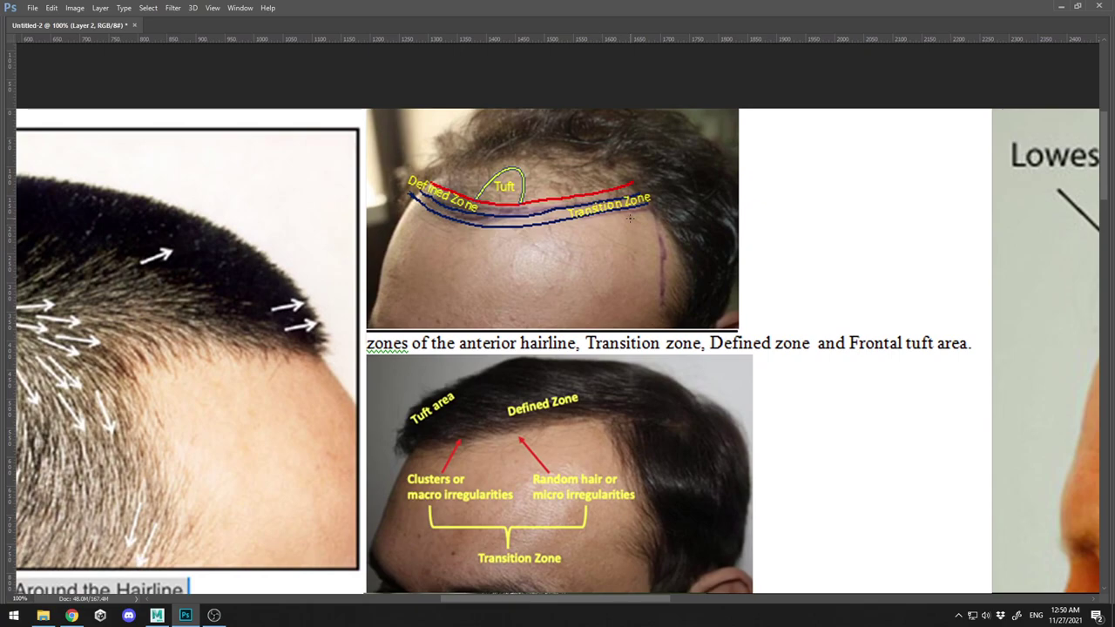
{"action": "left_click_drag", "start_coordinate": [552, 279], "coordinate": [548, 250]}
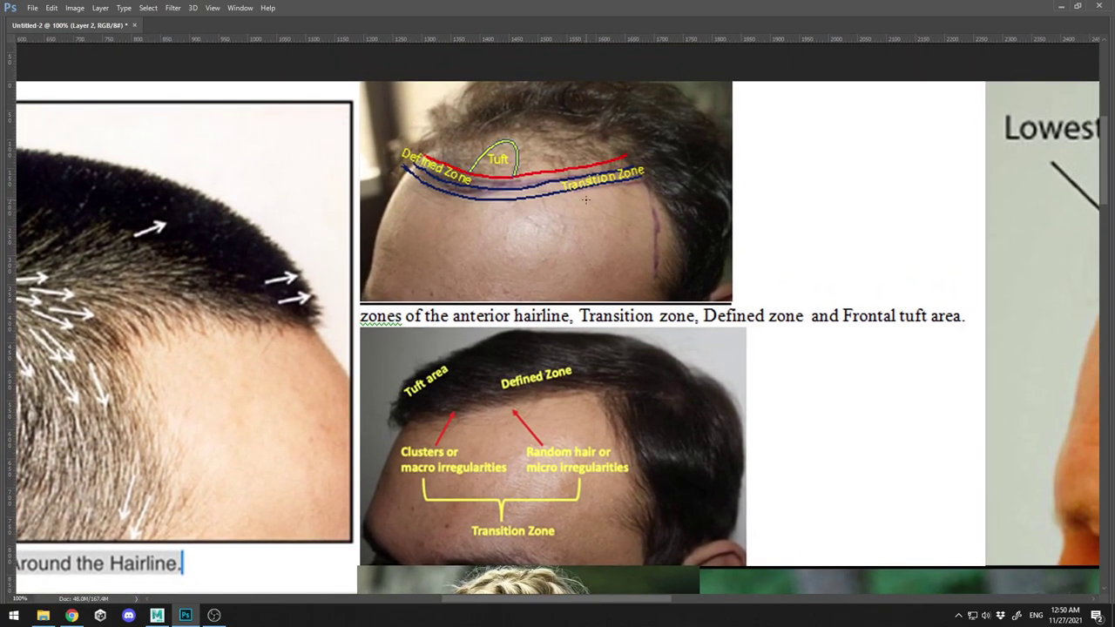
{"action": "mouse_move", "coordinate": [582, 196]}
{"action": "left_mouse_down"}
{"action": "mouse_move", "coordinate": [554, 183]}
{"action": "mouse_move", "coordinate": [618, 155]}
{"action": "left_mouse_up"}
{"action": "key", "text": "ctrl+z"}
{"action": "mouse_move", "coordinate": [497, 406]}
{"action": "left_mouse_down"}
{"action": "mouse_move", "coordinate": [486, 393]}
{"action": "mouse_move", "coordinate": [515, 391]}
{"action": "left_mouse_up"}
{"action": "key", "text": "ctrl+alt+z"}
{"action": "key", "text": "ctrl+alt+z"}
{"action": "key", "text": "ctrl+alt+z"}
{"action": "key", "text": "ctrl+alt+z"}
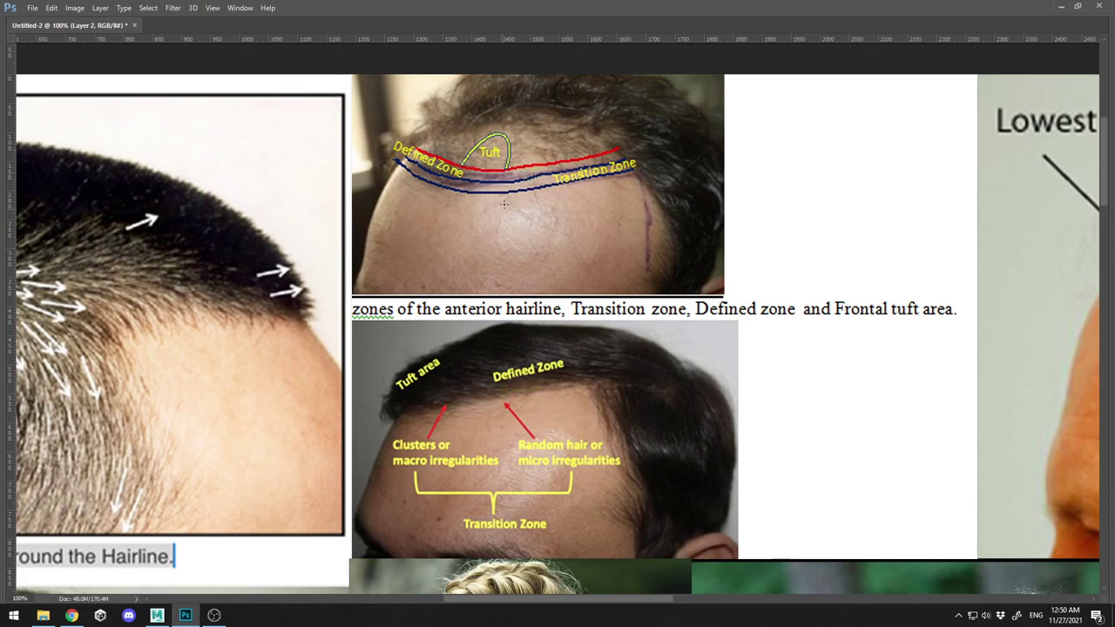
- Draw a small green zigzag of hair strokes at the hairline below the Defined Zone label in the lower photo
{"action": "left_click_drag", "start_coordinate": [527, 204], "coordinate": [520, 178]}
{"action": "key", "text": "ctrl+z"}
{"action": "left_click_drag", "start_coordinate": [490, 397], "coordinate": [536, 390]}
{"action": "key", "text": "ctrl+z"}
{"action": "left_click_drag", "start_coordinate": [509, 399], "coordinate": [538, 395]}
- Try sketching green strands along the front hairline of the spiky-haired man on the green background
{"action": "left_click_drag", "start_coordinate": [444, 354], "coordinate": [619, 115]}
{"action": "left_click_drag", "start_coordinate": [530, 454], "coordinate": [675, 195]}
{"action": "left_click", "coordinate": [553, 383], "text": "ctrl"}
{"action": "scroll", "coordinate": [325, 341], "scroll_direction": "down", "scroll_amount": 3, "text": "alt"}
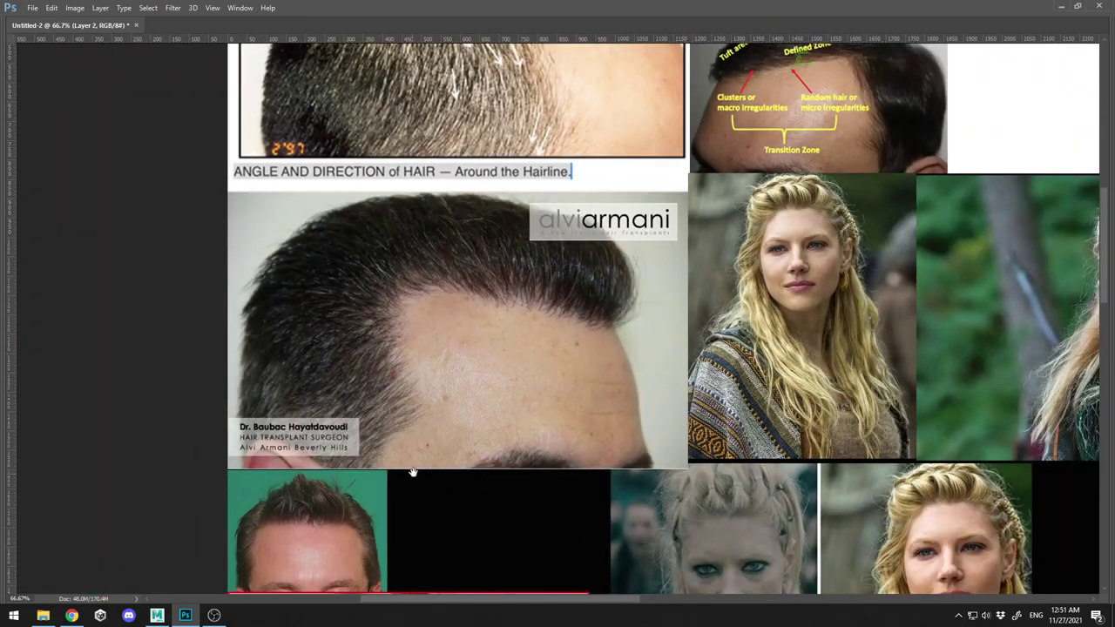
{"action": "left_click_drag", "start_coordinate": [413, 472], "coordinate": [513, 294]}
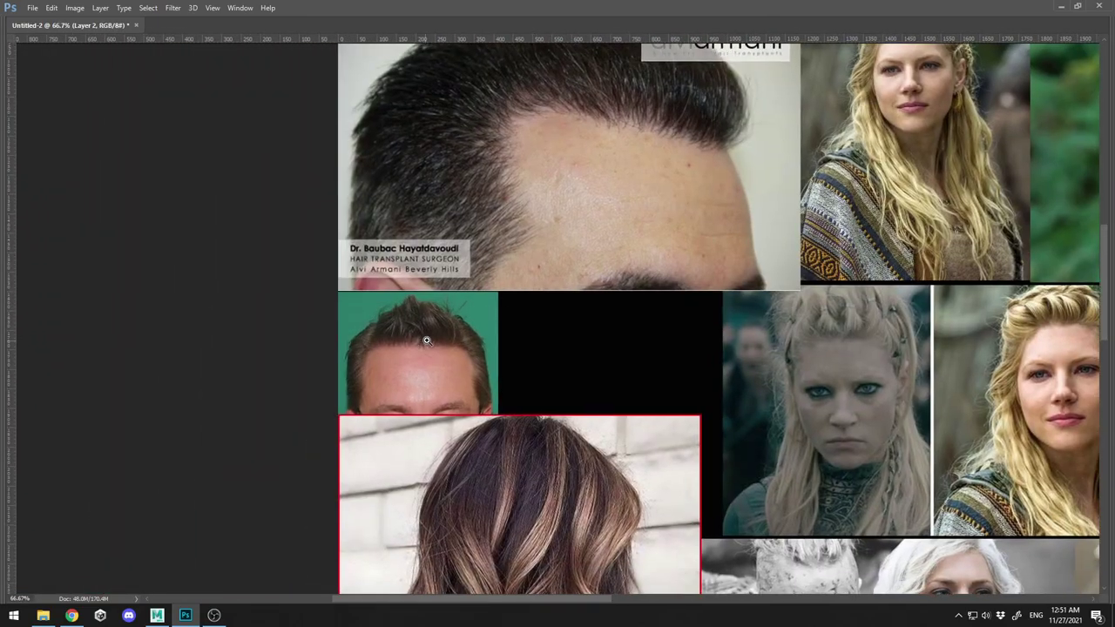
{"action": "scroll", "coordinate": [467, 341], "scroll_direction": "up", "scroll_amount": 3, "text": "alt"}
{"action": "left_click_drag", "start_coordinate": [404, 338], "coordinate": [389, 373]}
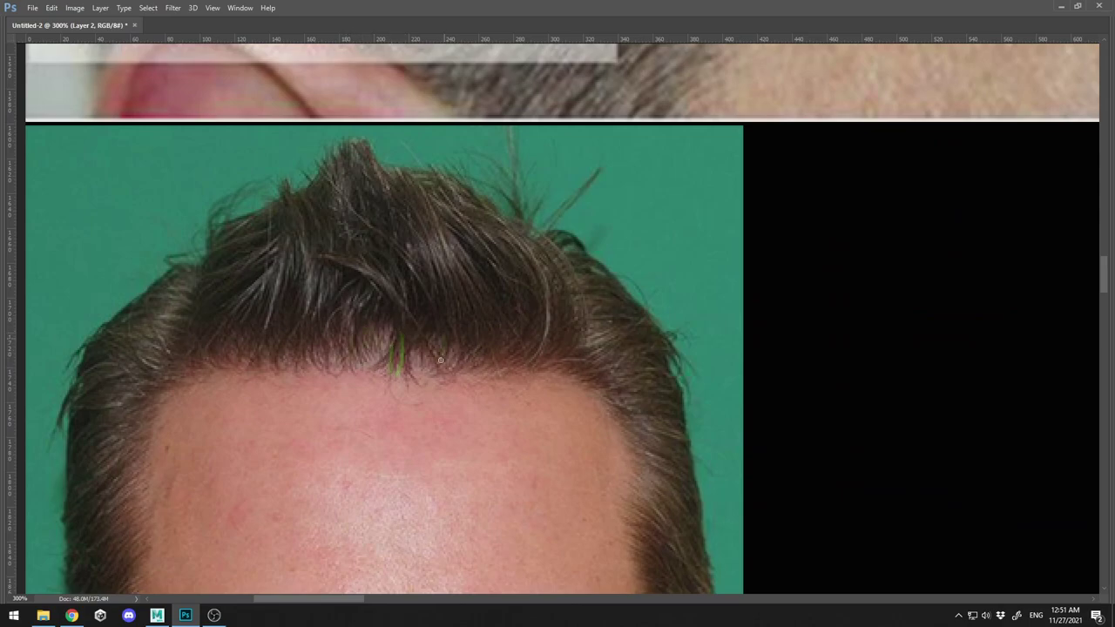
{"action": "left_click_drag", "start_coordinate": [386, 262], "coordinate": [473, 319]}
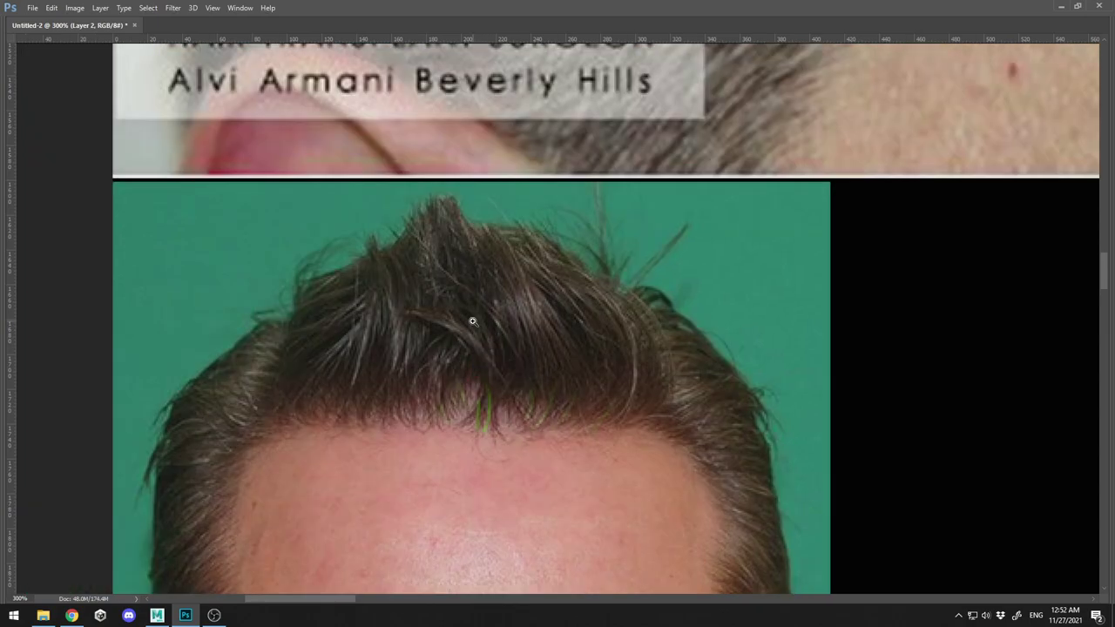
{"action": "mouse_move", "coordinate": [470, 362]}
{"action": "left_mouse_down"}
{"action": "mouse_move", "coordinate": [467, 383]}
{"action": "mouse_move", "coordinate": [452, 378]}
{"action": "left_mouse_up"}
{"action": "left_click_drag", "start_coordinate": [370, 370], "coordinate": [372, 385]}
- Sketch short green strands hanging over the middle of the spiky-haired man's front hairline
{"action": "scroll", "coordinate": [611, 374], "scroll_direction": "down", "scroll_amount": 2, "text": "alt"}
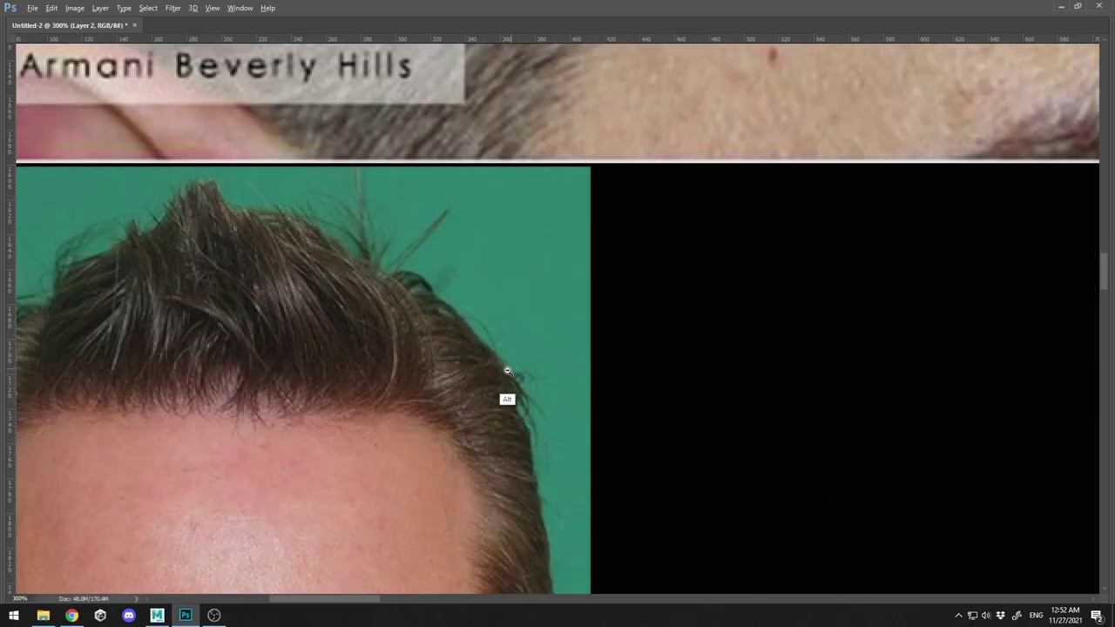
{"action": "scroll", "coordinate": [464, 372], "scroll_direction": "up", "scroll_amount": 1, "text": "alt"}
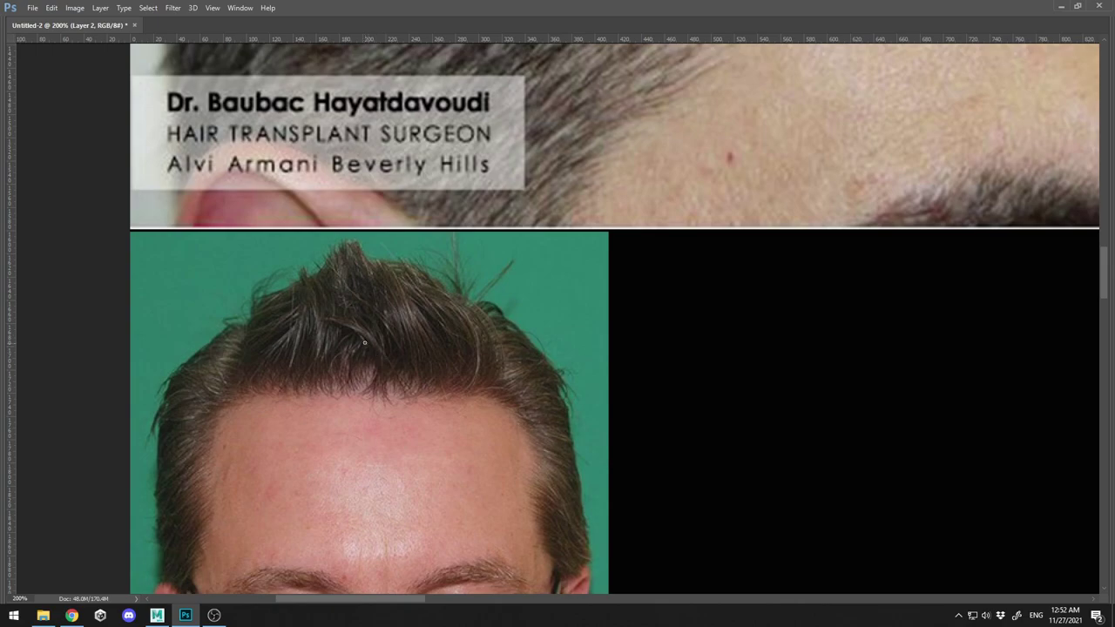
{"action": "mouse_move", "coordinate": [376, 362]}
{"action": "left_mouse_down"}
{"action": "mouse_move", "coordinate": [363, 394]}
{"action": "mouse_move", "coordinate": [384, 397]}
{"action": "mouse_move", "coordinate": [368, 389]}
{"action": "left_mouse_up"}
{"action": "mouse_move", "coordinate": [351, 348]}
{"action": "left_mouse_down"}
{"action": "mouse_move", "coordinate": [346, 383]}
{"action": "mouse_move", "coordinate": [331, 385]}
{"action": "left_mouse_up"}
{"action": "left_click_drag", "start_coordinate": [318, 347], "coordinate": [313, 384]}
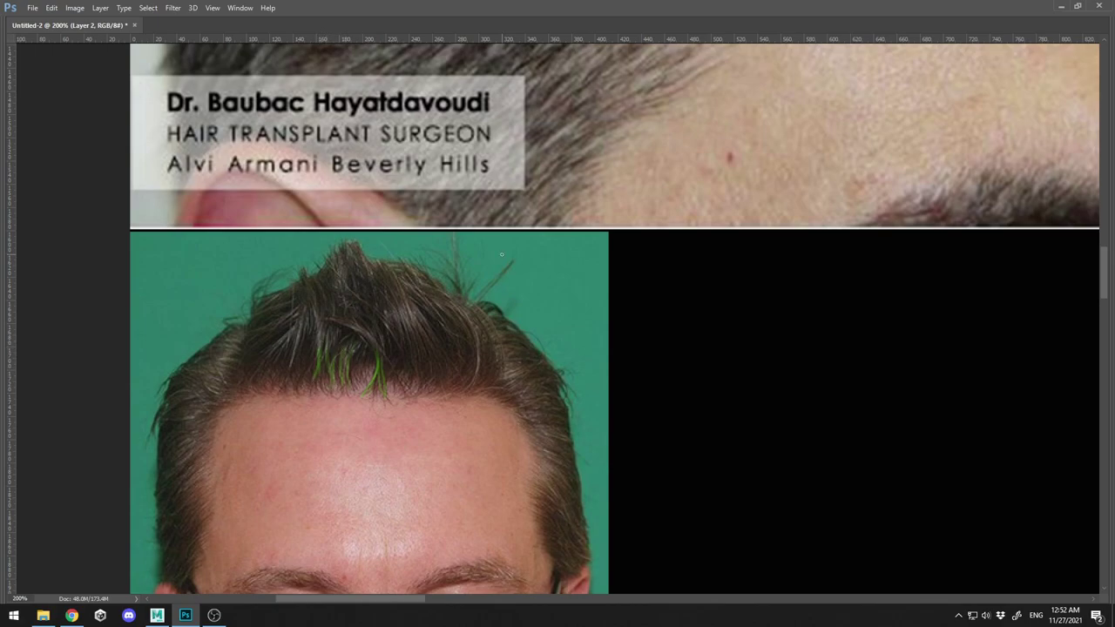
- Add long curved green strands sweeping from the hairline up to the crown on one side of the man's fringe
{"action": "mouse_move", "coordinate": [463, 327]}
{"action": "left_mouse_down"}
{"action": "mouse_move", "coordinate": [454, 392]}
{"action": "mouse_move", "coordinate": [470, 398]}
{"action": "left_mouse_up"}
{"action": "left_click_drag", "start_coordinate": [497, 341], "coordinate": [481, 406]}
{"action": "left_click_drag", "start_coordinate": [468, 342], "coordinate": [414, 286]}
{"action": "mouse_move", "coordinate": [474, 383]}
{"action": "left_mouse_down"}
{"action": "mouse_move", "coordinate": [414, 279]}
{"action": "mouse_move", "coordinate": [444, 284]}
{"action": "mouse_move", "coordinate": [420, 277]}
{"action": "left_mouse_up"}
{"action": "mouse_move", "coordinate": [490, 384]}
{"action": "left_mouse_down"}
{"action": "mouse_move", "coordinate": [493, 336]}
{"action": "mouse_move", "coordinate": [442, 288]}
{"action": "left_mouse_up"}
{"action": "left_click_drag", "start_coordinate": [455, 387], "coordinate": [385, 293]}
- Review the hair direction and transition zone diagrams, and bring the Profile Reconstruction character screenshot into view
{"action": "scroll", "coordinate": [529, 398], "scroll_direction": "down", "scroll_amount": 3, "text": "alt"}
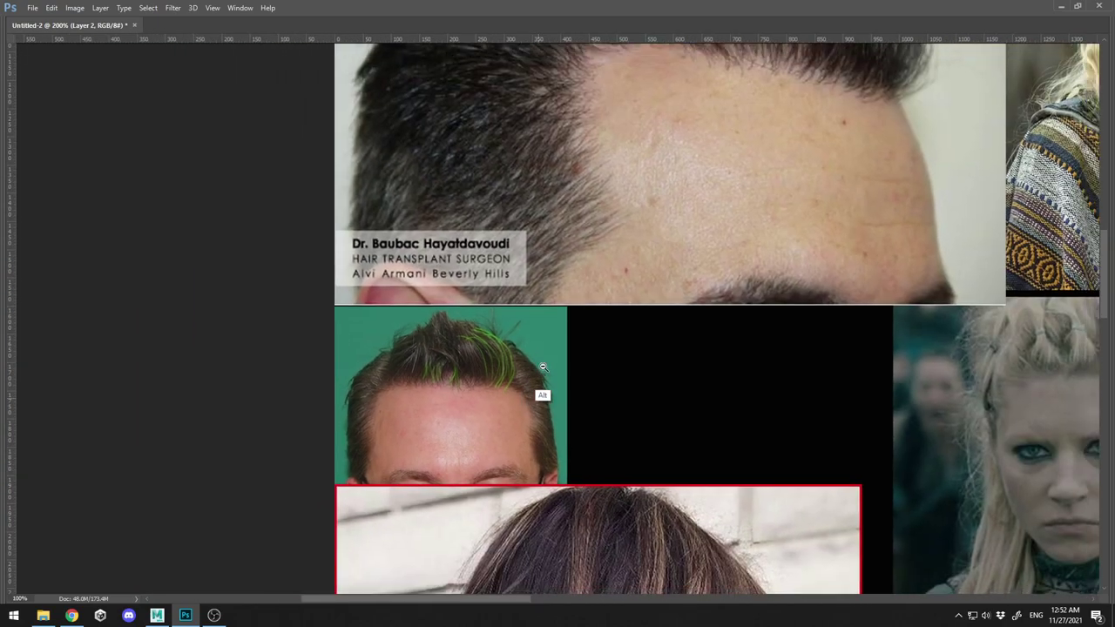
{"action": "left_click_drag", "start_coordinate": [739, 225], "coordinate": [616, 351]}
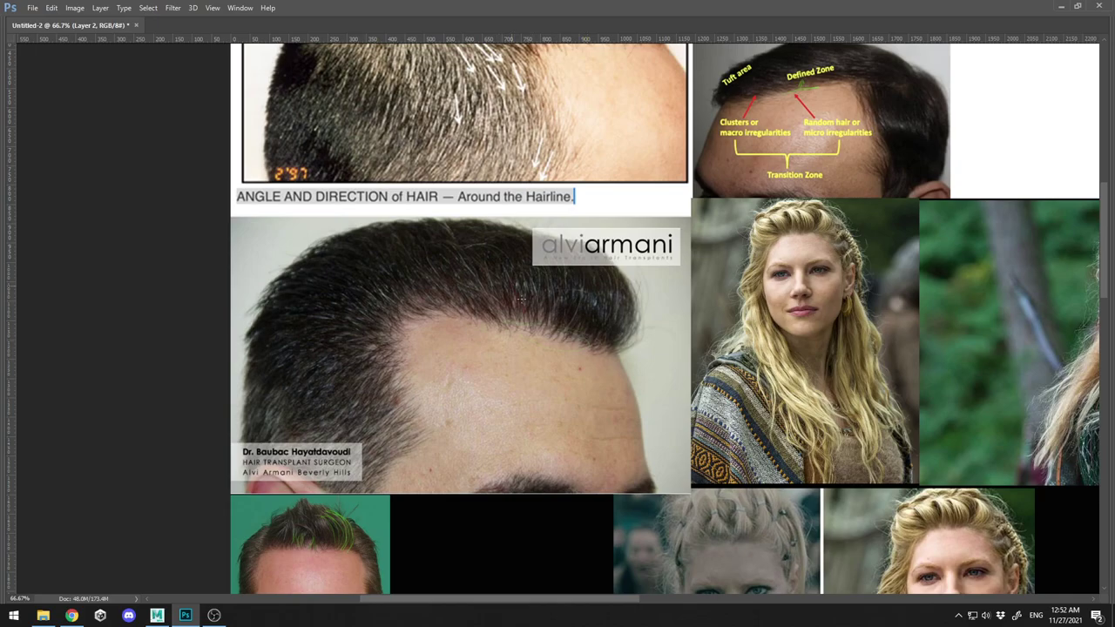
{"action": "left_click_drag", "start_coordinate": [820, 158], "coordinate": [583, 407]}
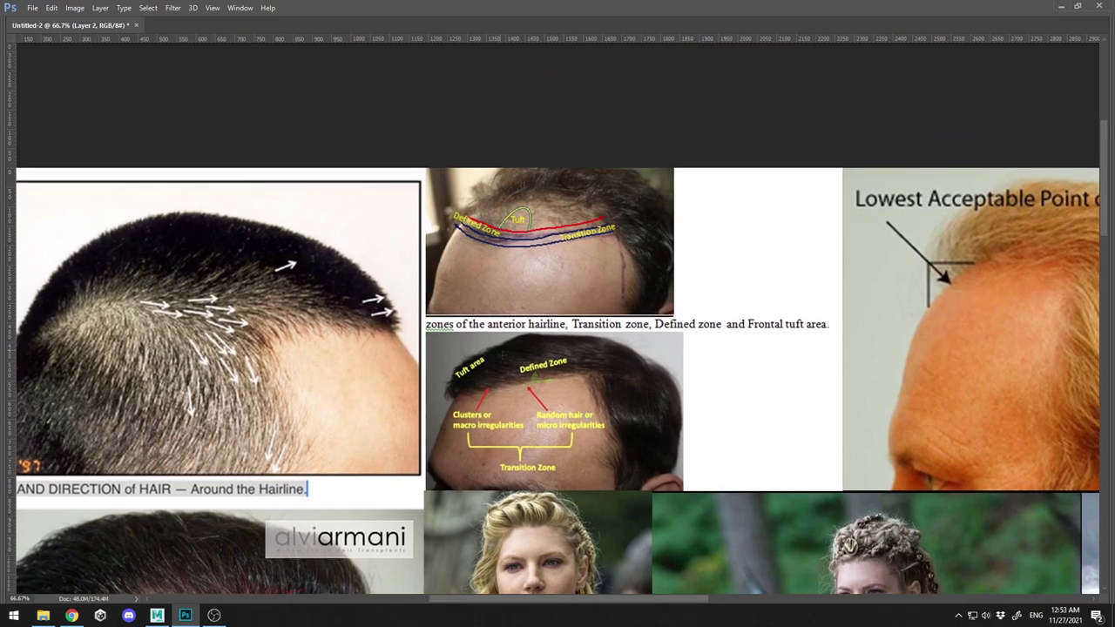
{"action": "left_click_drag", "start_coordinate": [631, 216], "coordinate": [575, 52]}
{"action": "left_click_drag", "start_coordinate": [723, 388], "coordinate": [622, 122]}
{"action": "left_click_drag", "start_coordinate": [764, 398], "coordinate": [572, 50]}
{"action": "left_click_drag", "start_coordinate": [838, 87], "coordinate": [628, 534]}
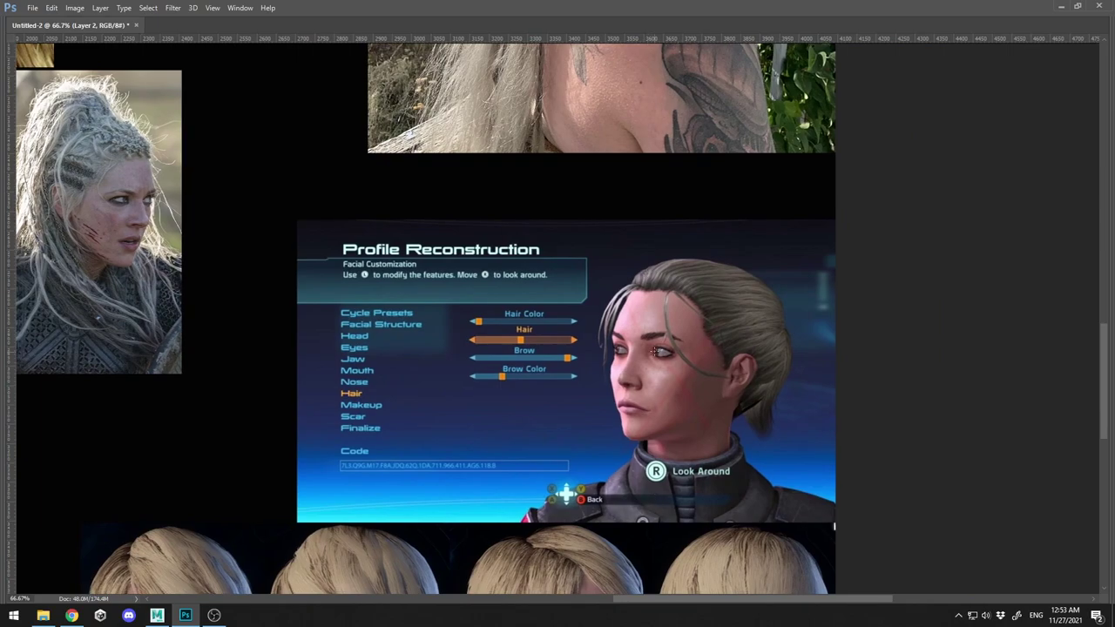
- Try marking the forehead hairline, the hair above it and the temple of the Profile Reconstruction character in green
{"action": "scroll", "coordinate": [706, 298], "scroll_direction": "up", "scroll_amount": 1, "text": "alt"}
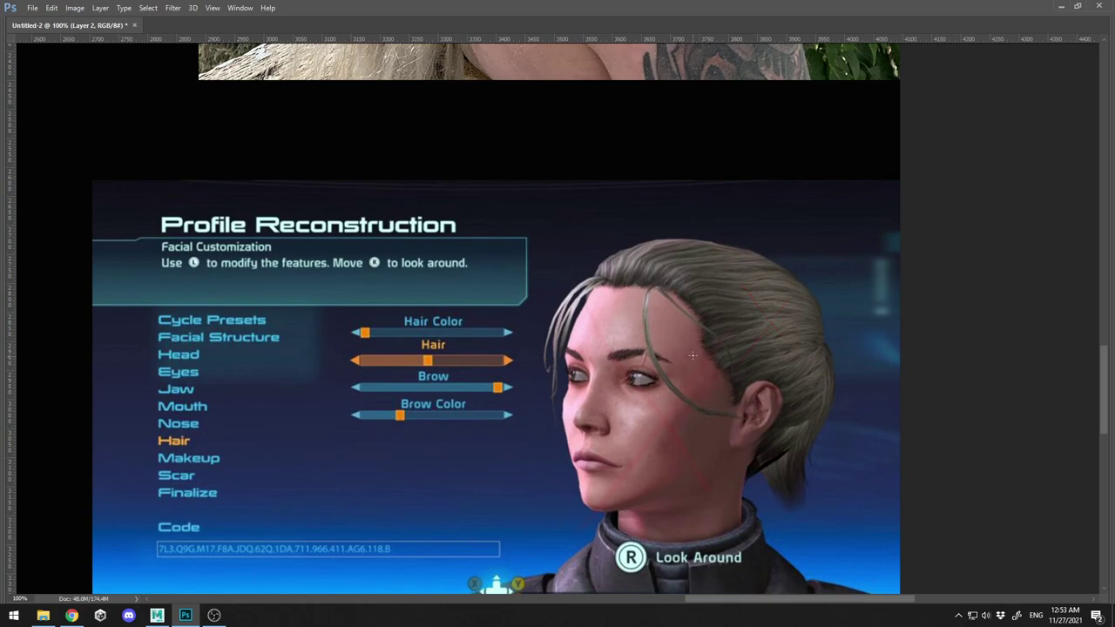
{"action": "left_click_drag", "start_coordinate": [620, 288], "coordinate": [697, 268]}
{"action": "scroll", "coordinate": [698, 371], "scroll_direction": "up", "scroll_amount": 3, "text": "alt"}
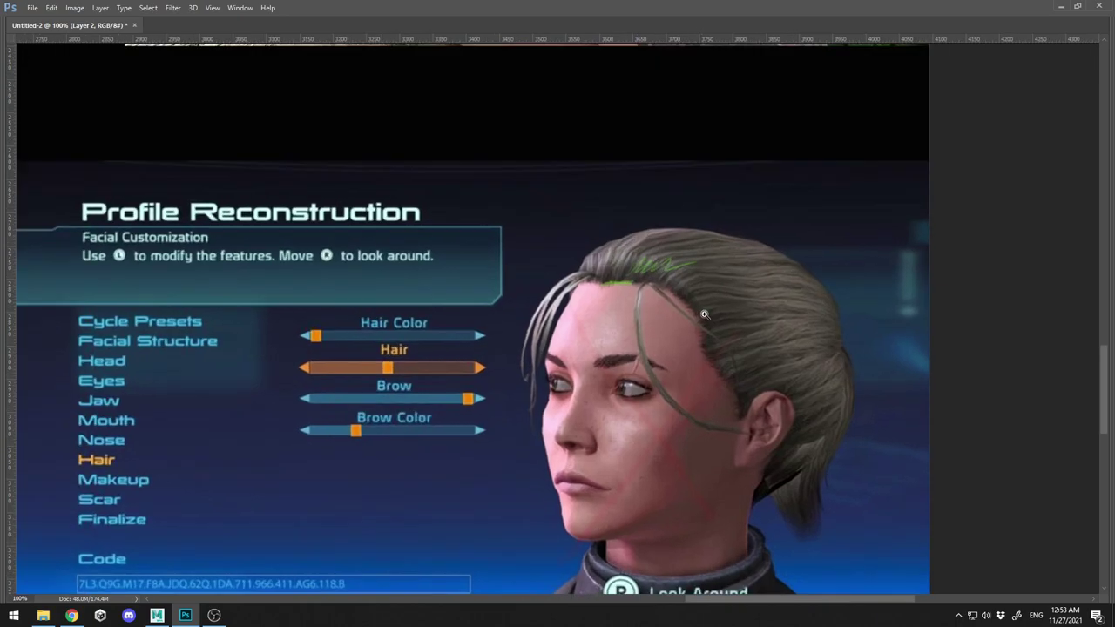
{"action": "left_click_drag", "start_coordinate": [709, 338], "coordinate": [686, 352]}
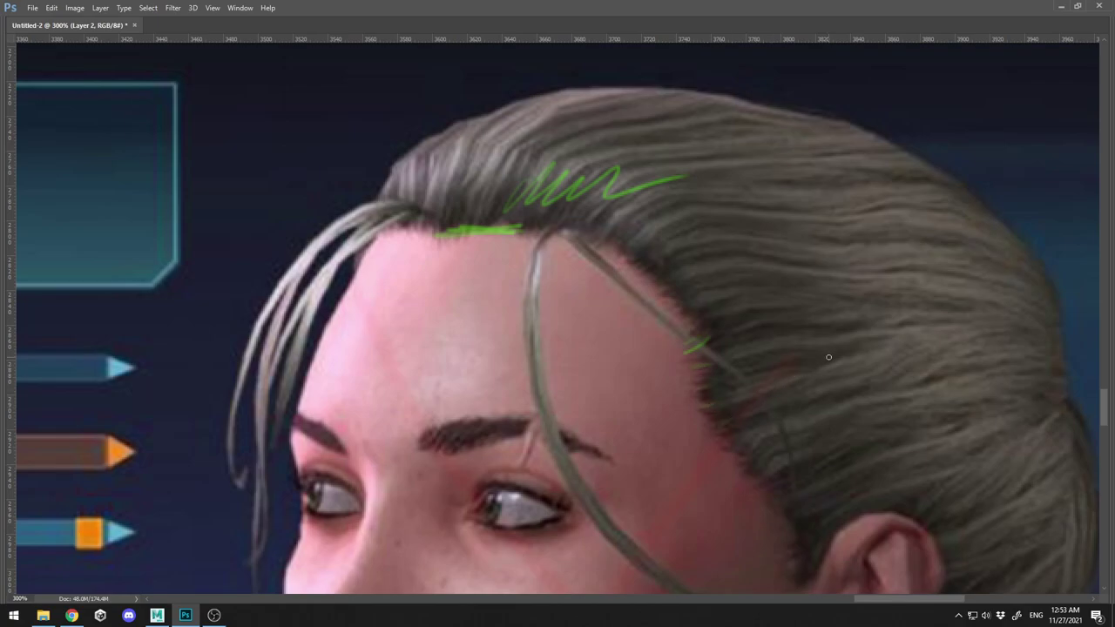
{"action": "scroll", "coordinate": [823, 360], "scroll_direction": "down", "scroll_amount": 3, "text": "alt"}
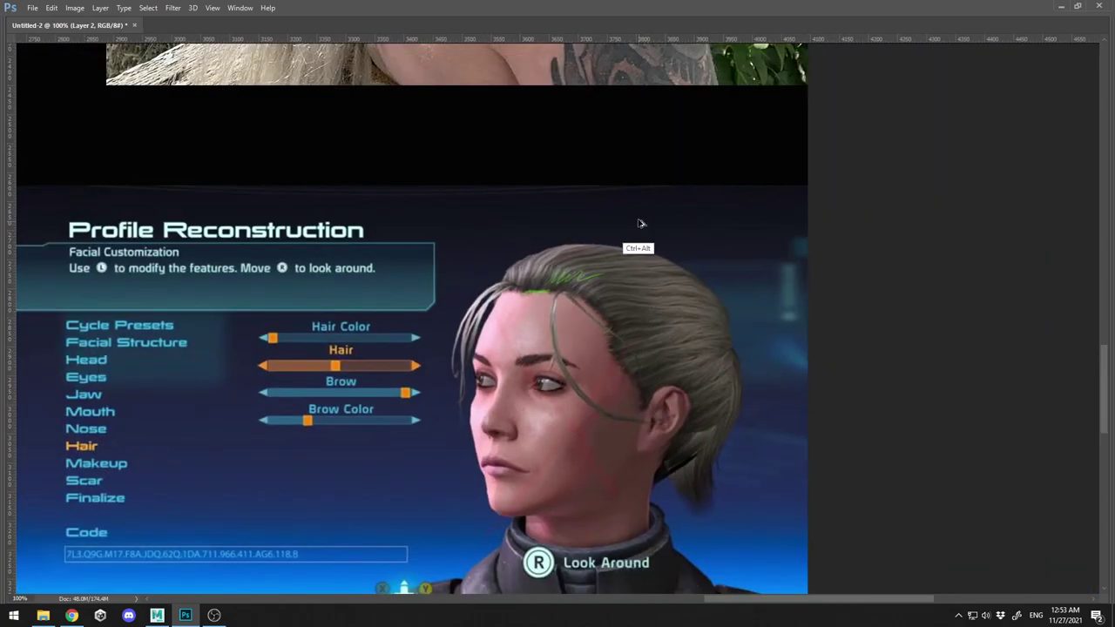
{"action": "key", "text": "ctrl+alt+z"}
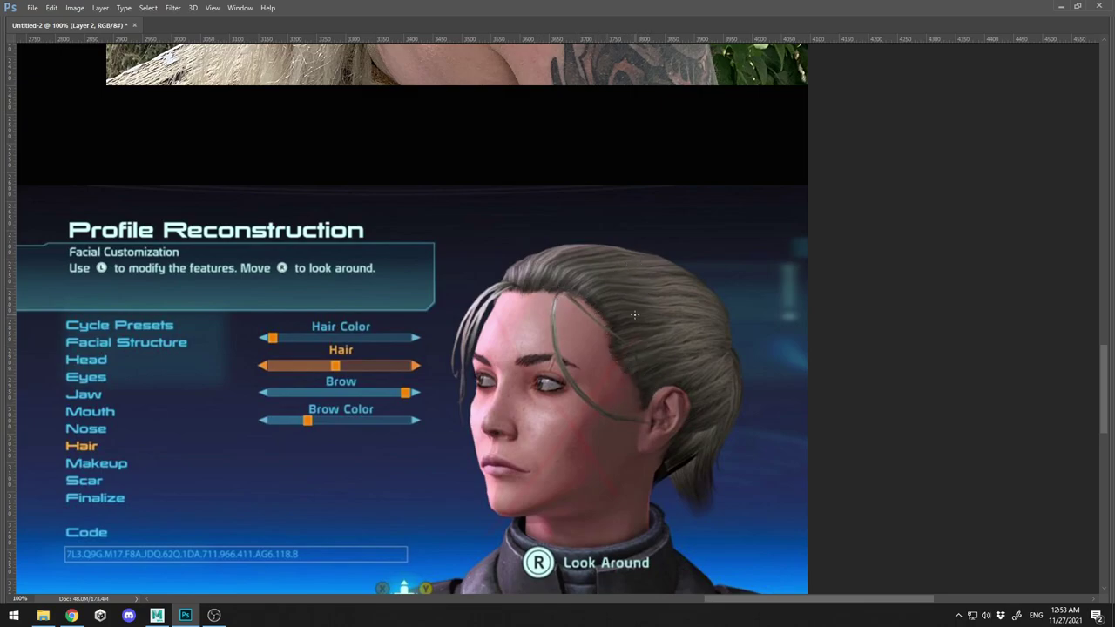
- Sketch green strands fanning back from the character's temple hairline, with short strokes along the temple edge
{"action": "scroll", "coordinate": [610, 327], "scroll_direction": "up", "scroll_amount": 1, "text": "alt"}
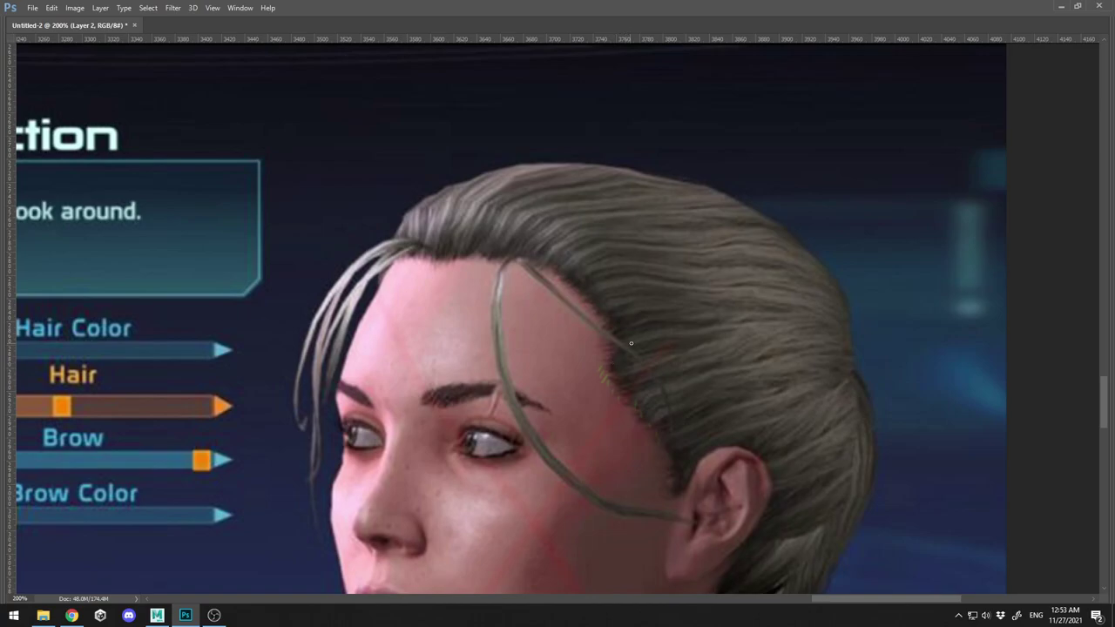
{"action": "mouse_move", "coordinate": [611, 366]}
{"action": "left_mouse_down"}
{"action": "mouse_move", "coordinate": [704, 327]}
{"action": "mouse_move", "coordinate": [701, 337]}
{"action": "left_mouse_up"}
{"action": "mouse_move", "coordinate": [615, 371]}
{"action": "left_mouse_down"}
{"action": "mouse_move", "coordinate": [709, 359]}
{"action": "mouse_move", "coordinate": [709, 349]}
{"action": "mouse_move", "coordinate": [686, 350]}
{"action": "mouse_move", "coordinate": [740, 314]}
{"action": "mouse_move", "coordinate": [766, 314]}
{"action": "mouse_move", "coordinate": [753, 325]}
{"action": "mouse_move", "coordinate": [750, 313]}
{"action": "mouse_move", "coordinate": [789, 304]}
{"action": "left_mouse_up"}
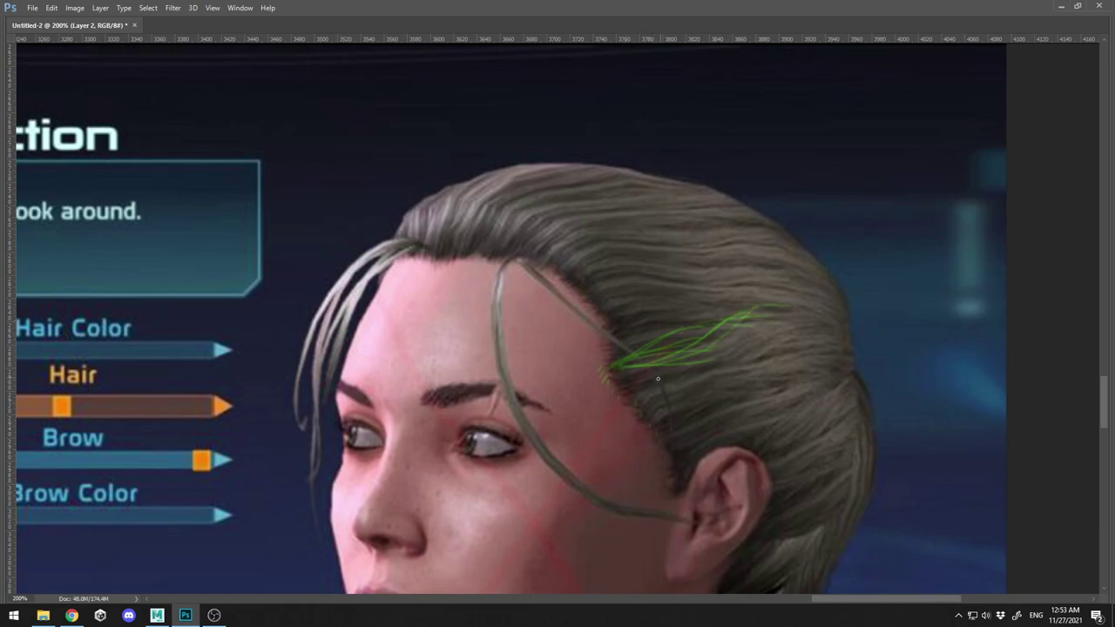
{"action": "mouse_move", "coordinate": [622, 389]}
{"action": "left_mouse_down"}
{"action": "mouse_move", "coordinate": [650, 370]}
{"action": "mouse_move", "coordinate": [667, 388]}
{"action": "mouse_move", "coordinate": [647, 369]}
{"action": "left_mouse_up"}
{"action": "left_click_drag", "start_coordinate": [619, 397], "coordinate": [635, 390]}
{"action": "left_click_drag", "start_coordinate": [649, 381], "coordinate": [771, 402]}
- Examine the braids and loose strands in the red Viking real-time hair reference
{"action": "key", "text": "z"}
{"action": "left_click", "coordinate": [744, 347], "text": "alt"}
{"action": "left_click", "coordinate": [744, 347], "text": "alt"}
{"action": "left_click", "coordinate": [767, 345]}
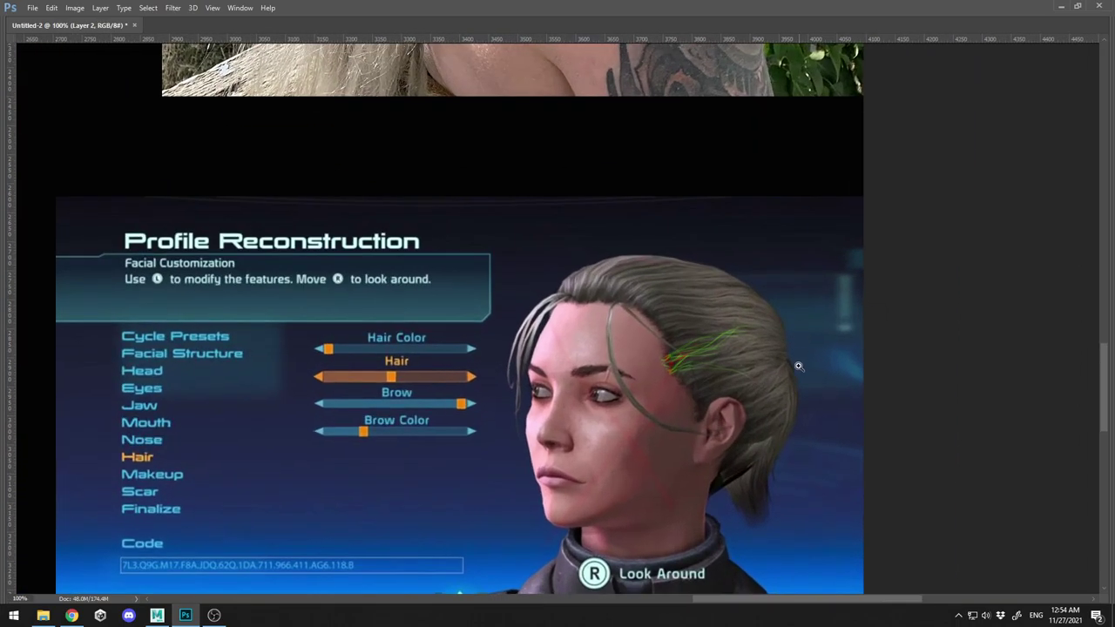
{"action": "key", "text": "b"}
{"action": "mouse_move", "coordinate": [741, 408]}
{"action": "left_mouse_down"}
{"action": "mouse_move", "coordinate": [791, 372]}
{"action": "mouse_move", "coordinate": [744, 431]}
{"action": "left_mouse_up"}
{"action": "left_click_drag", "start_coordinate": [525, 430], "coordinate": [826, 218]}
{"action": "left_click_drag", "start_coordinate": [399, 493], "coordinate": [774, 266]}
{"action": "left_click_drag", "start_coordinate": [418, 435], "coordinate": [889, 263]}
{"action": "left_click_drag", "start_coordinate": [609, 301], "coordinate": [722, 485]}
{"action": "left_click_drag", "start_coordinate": [664, 450], "coordinate": [799, 403]}
{"action": "left_click_drag", "start_coordinate": [475, 268], "coordinate": [659, 348]}
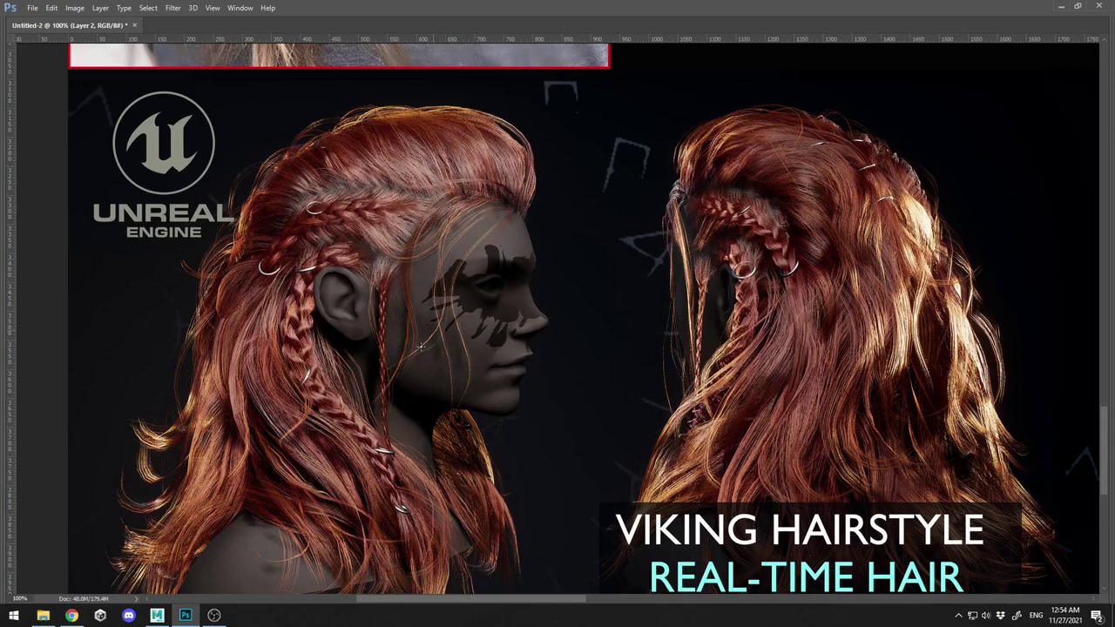
- Circle the face of the side-view Viking bust in green, and bring the Profile Reconstruction character back into view
{"action": "mouse_move", "coordinate": [475, 216]}
{"action": "left_mouse_down"}
{"action": "mouse_move", "coordinate": [512, 322]}
{"action": "mouse_move", "coordinate": [466, 213]}
{"action": "left_mouse_up"}
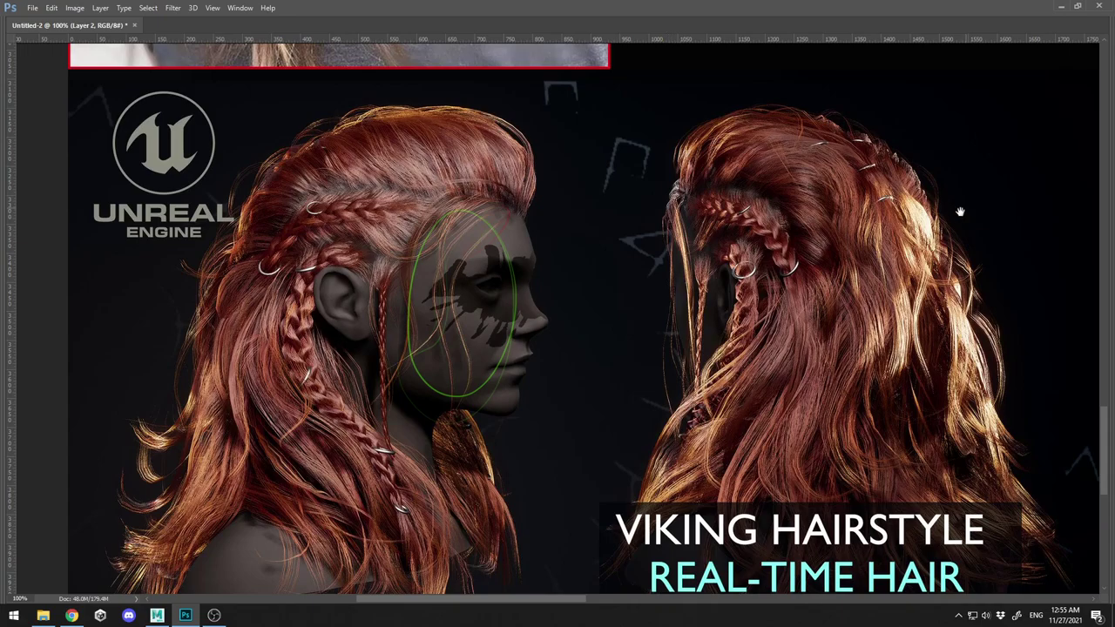
{"action": "left_click_drag", "start_coordinate": [964, 207], "coordinate": [801, 496]}
{"action": "left_click_drag", "start_coordinate": [851, 256], "coordinate": [704, 345]}
{"action": "mouse_move", "coordinate": [1010, 252]}
{"action": "left_mouse_down"}
{"action": "mouse_move", "coordinate": [821, 315]}
{"action": "mouse_move", "coordinate": [662, 209]}
{"action": "left_mouse_up"}
{"action": "mouse_move", "coordinate": [896, 557]}
{"action": "left_mouse_down"}
{"action": "mouse_move", "coordinate": [786, 389]}
{"action": "mouse_move", "coordinate": [756, 229]}
{"action": "left_mouse_up"}
{"action": "left_click_drag", "start_coordinate": [600, 382], "coordinate": [682, 382]}
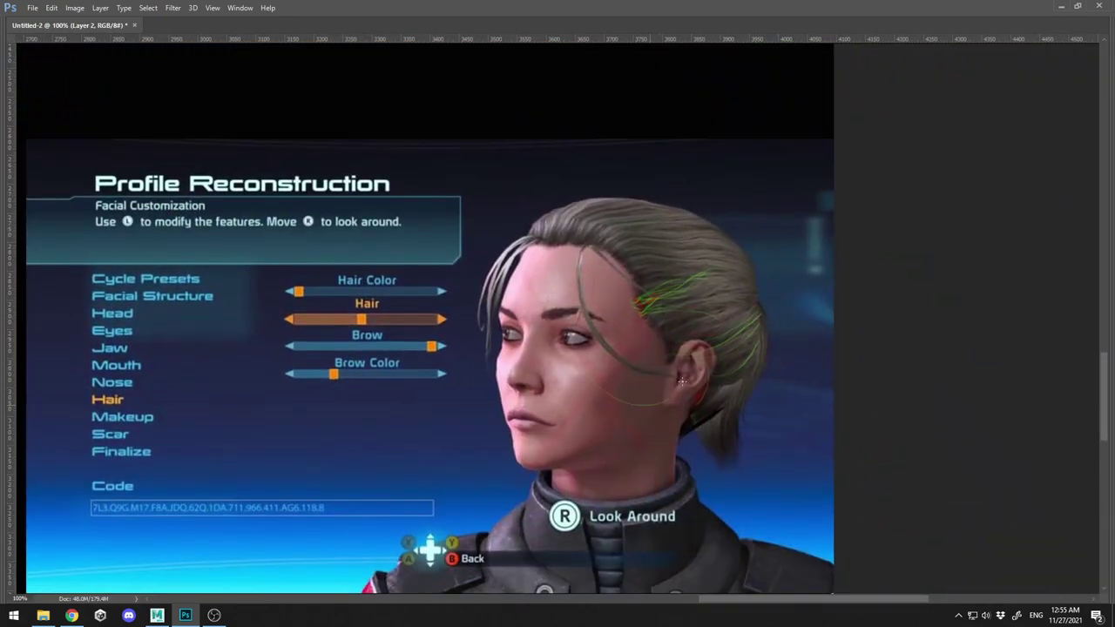
- Examine the four views of the blonde short-haired game character, then return to the Viking actress photos
{"action": "scroll", "coordinate": [542, 359], "scroll_direction": "down", "scroll_amount": 1, "text": "alt"}
{"action": "left_click", "coordinate": [542, 359], "text": "alt"}
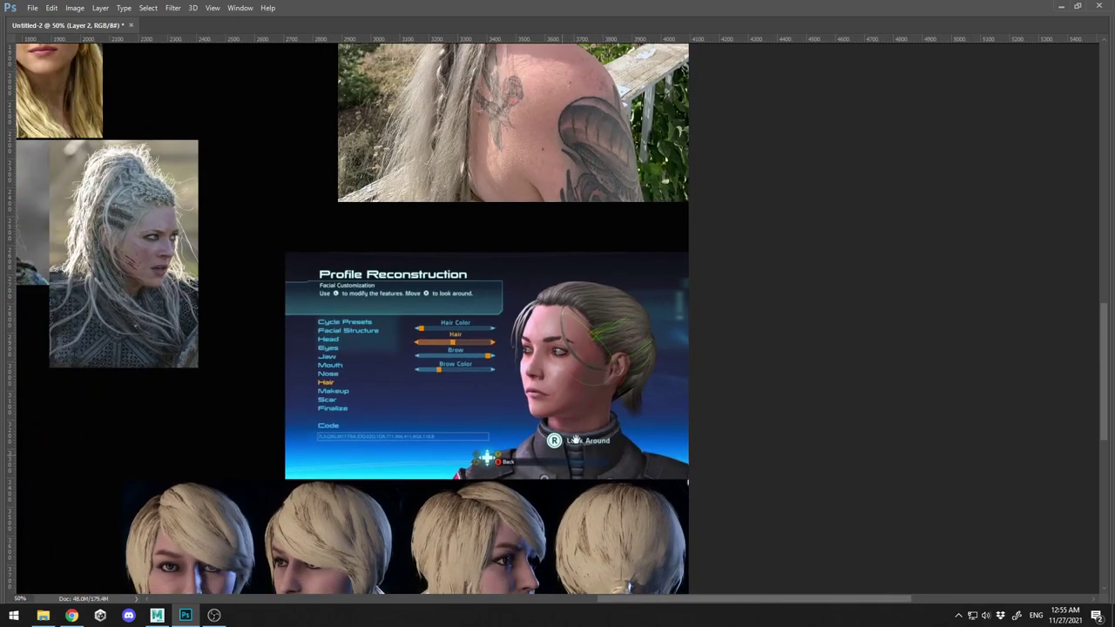
{"action": "left_click_drag", "start_coordinate": [557, 392], "coordinate": [756, 171]}
{"action": "left_click", "coordinate": [520, 349], "text": "ctrl"}
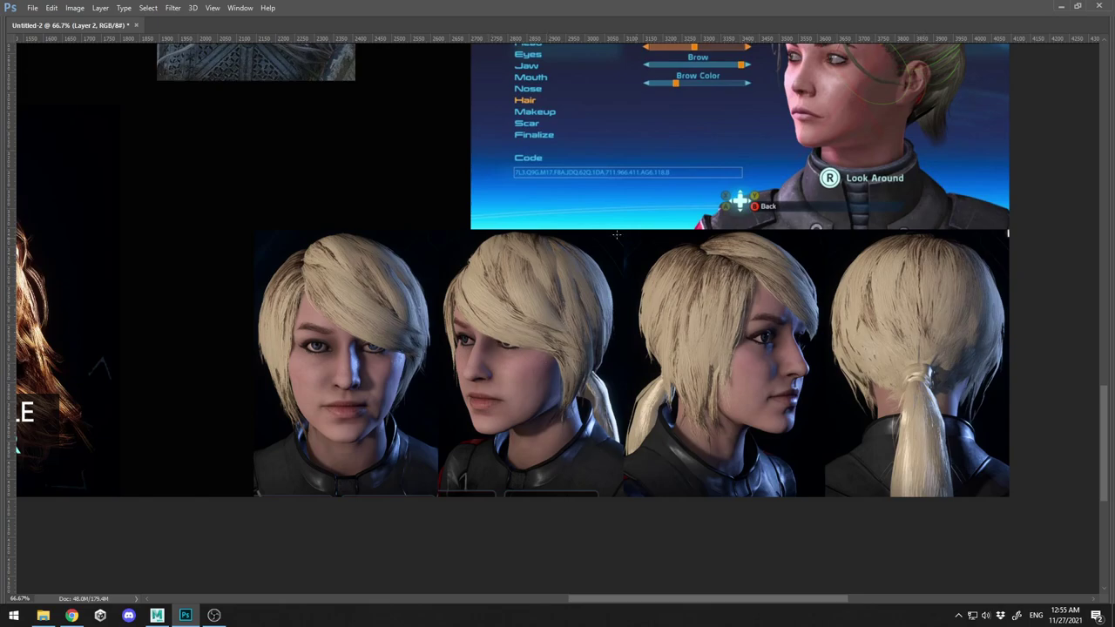
{"action": "scroll", "coordinate": [461, 304], "scroll_direction": "left", "scroll_amount": 5, "text": "ctrl"}
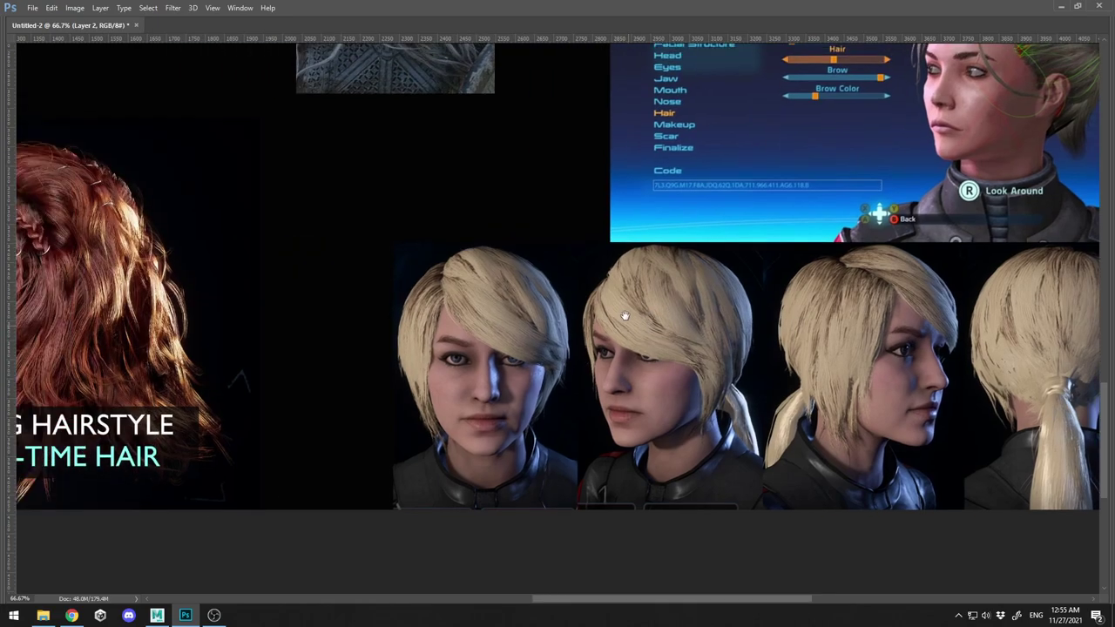
{"action": "scroll", "coordinate": [557, 301], "scroll_direction": "down", "scroll_amount": 1, "text": "alt"}
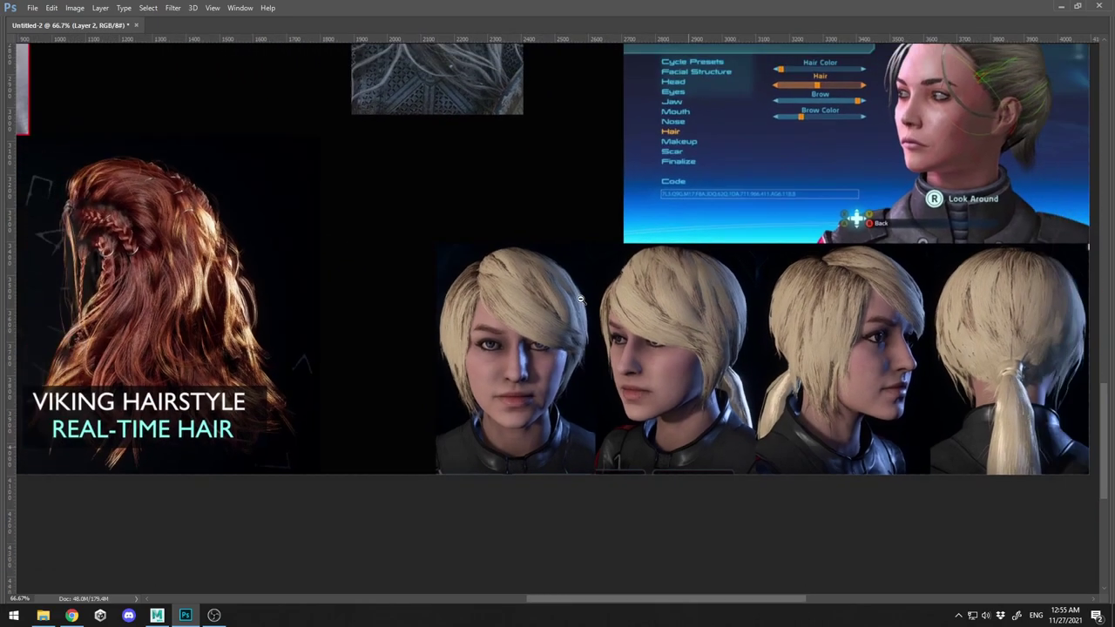
{"action": "scroll", "coordinate": [592, 329], "scroll_direction": "left", "scroll_amount": 2, "text": "ctrl"}
{"action": "left_click_drag", "start_coordinate": [593, 329], "coordinate": [775, 490]}
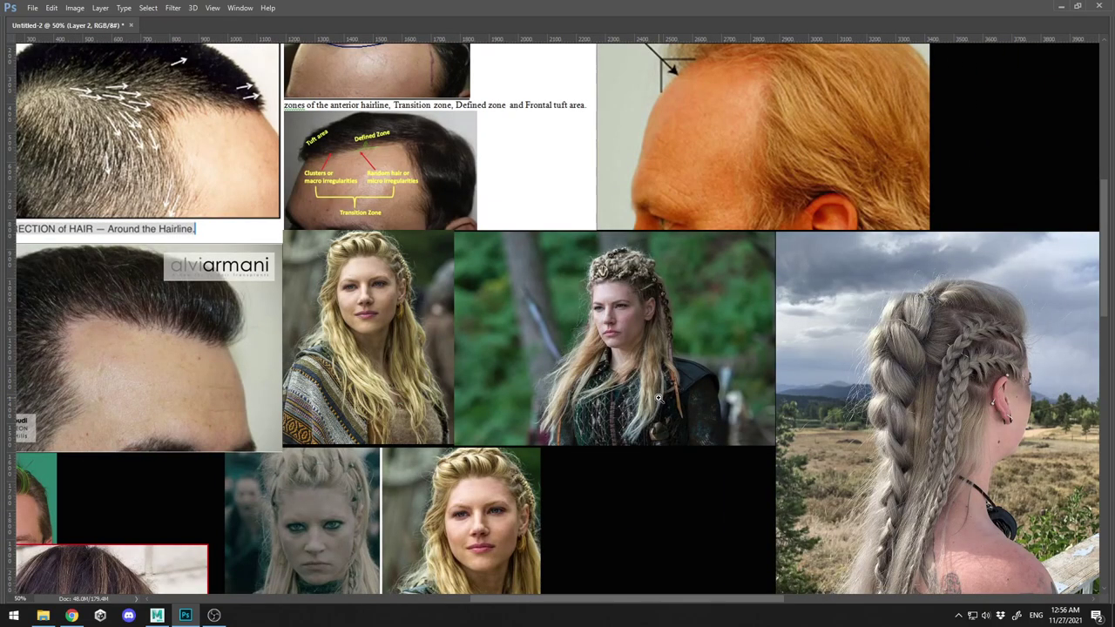
- Mark the central hairline above the forehead in green on the first blonde Viking photo, beside the alviarmani reference
{"action": "left_click", "coordinate": [363, 272]}
{"action": "left_click", "coordinate": [369, 277]}
{"action": "left_click", "coordinate": [386, 282]}
{"action": "left_click_drag", "start_coordinate": [387, 282], "coordinate": [580, 305]}
{"action": "left_click", "coordinate": [578, 305], "text": "alt"}
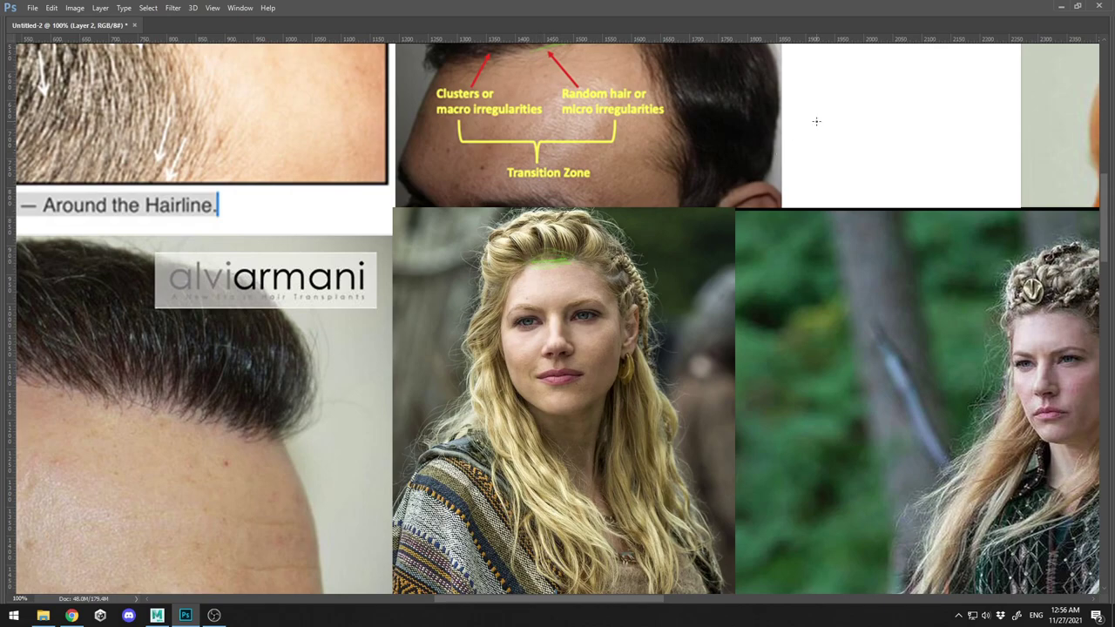
{"action": "left_click_drag", "start_coordinate": [574, 274], "coordinate": [564, 296]}
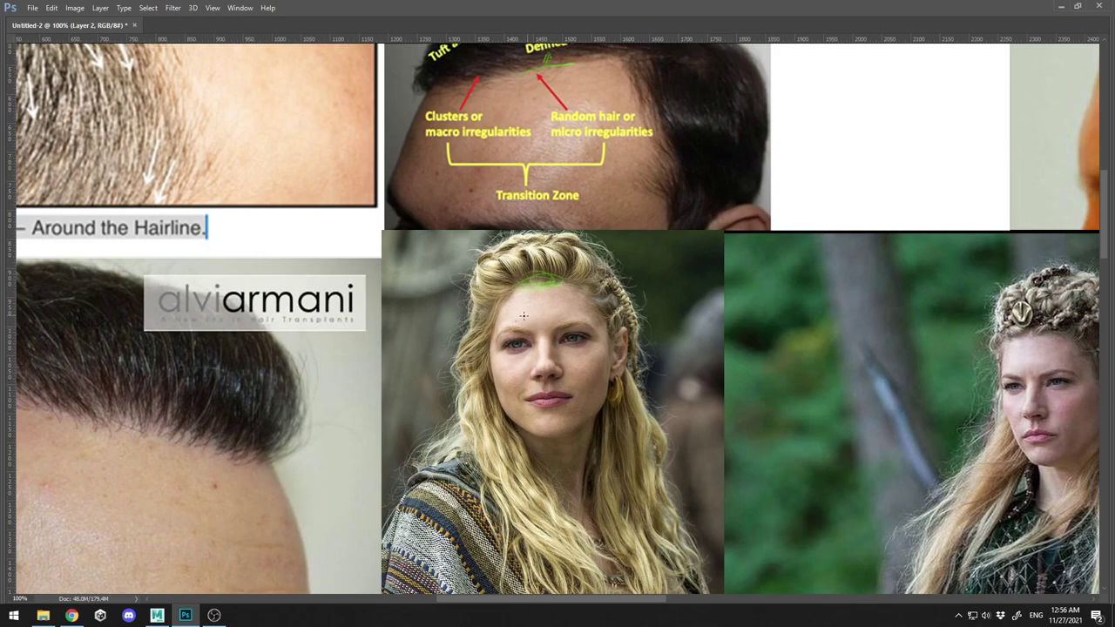
- Mark the blonde Viking's forehead height in red with lines at brow and hairline, a connecting arrow and an 8 cm note
{"action": "left_click_drag", "start_coordinate": [537, 328], "coordinate": [554, 325]}
{"action": "mouse_move", "coordinate": [524, 281]}
{"action": "left_mouse_down"}
{"action": "mouse_move", "coordinate": [545, 282]}
{"action": "mouse_move", "coordinate": [542, 322]}
{"action": "mouse_move", "coordinate": [544, 288]}
{"action": "mouse_move", "coordinate": [566, 303]}
{"action": "mouse_move", "coordinate": [603, 302]}
{"action": "left_mouse_up"}
{"action": "left_click_drag", "start_coordinate": [610, 293], "coordinate": [640, 307]}
{"action": "left_click_drag", "start_coordinate": [560, 308], "coordinate": [635, 302]}
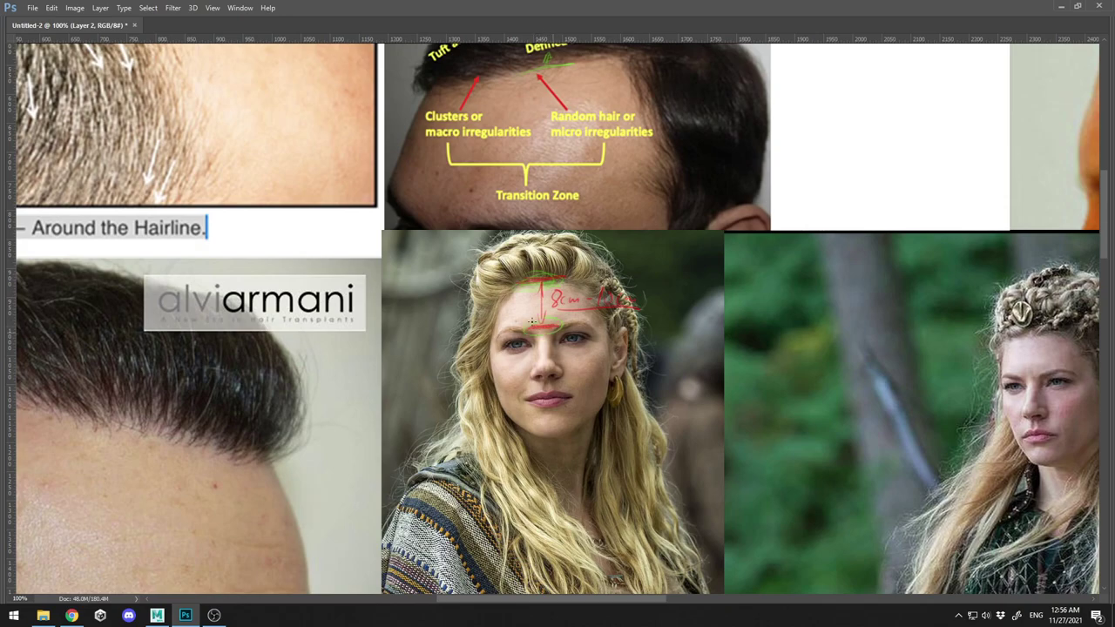
{"action": "left_click_drag", "start_coordinate": [518, 278], "coordinate": [566, 272]}
- Undo the handwritten 8 cm note, and fill one side of the forehead up to the hairline with green strokes
{"action": "key", "text": "ctrl+alt+z"}
{"action": "key", "text": "ctrl+alt+z"}
{"action": "key", "text": "ctrl+alt+z"}
{"action": "key", "text": "ctrl+alt+z"}
{"action": "key", "text": "ctrl+alt+z"}
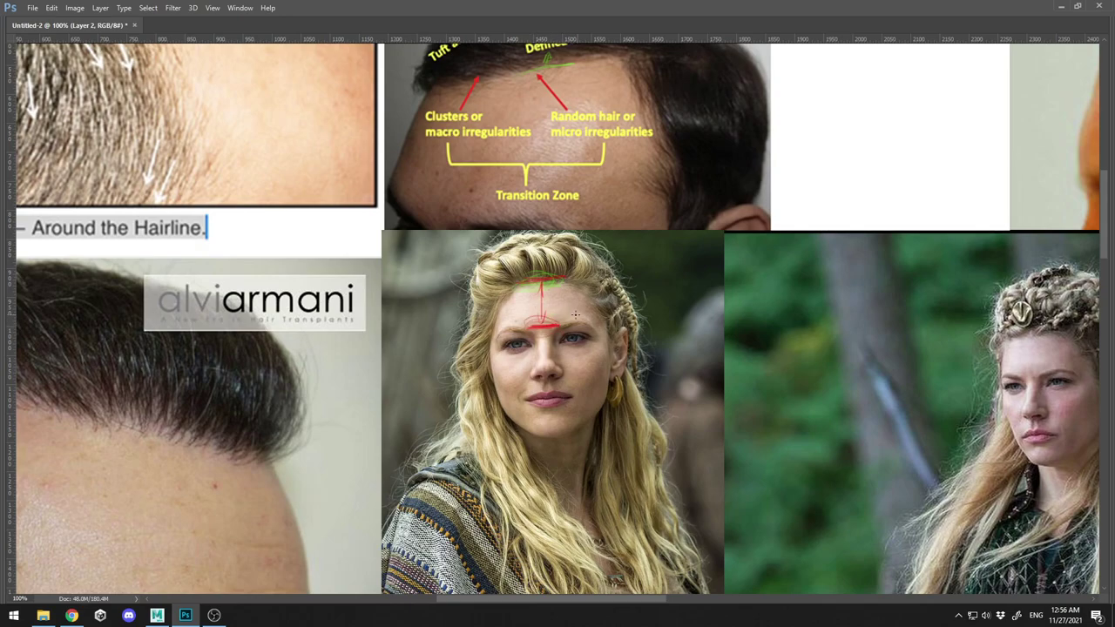
{"action": "mouse_move", "coordinate": [547, 322]}
{"action": "left_mouse_down"}
{"action": "mouse_move", "coordinate": [573, 311]}
{"action": "mouse_move", "coordinate": [554, 302]}
{"action": "mouse_move", "coordinate": [550, 282]}
{"action": "mouse_move", "coordinate": [568, 281]}
{"action": "left_mouse_up"}
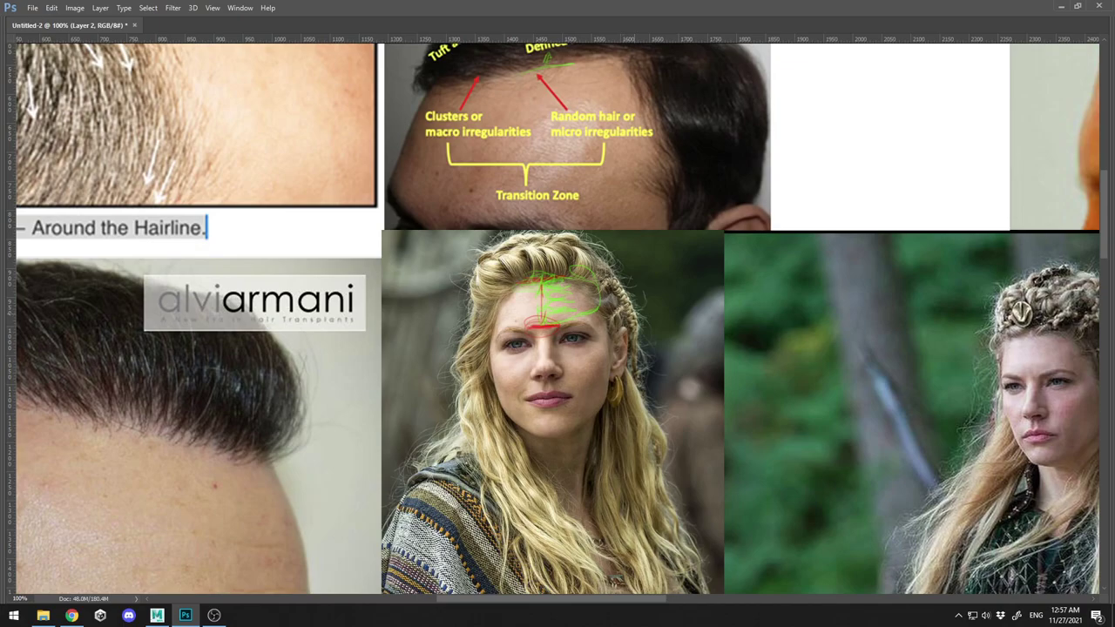
- Clear the forehead marks from the blonde Viking photo, and trace green growth strands along the temple arrows of the hair direction diagram
{"action": "scroll", "coordinate": [634, 310], "scroll_direction": "down", "scroll_amount": 2, "text": "ctrl+alt"}
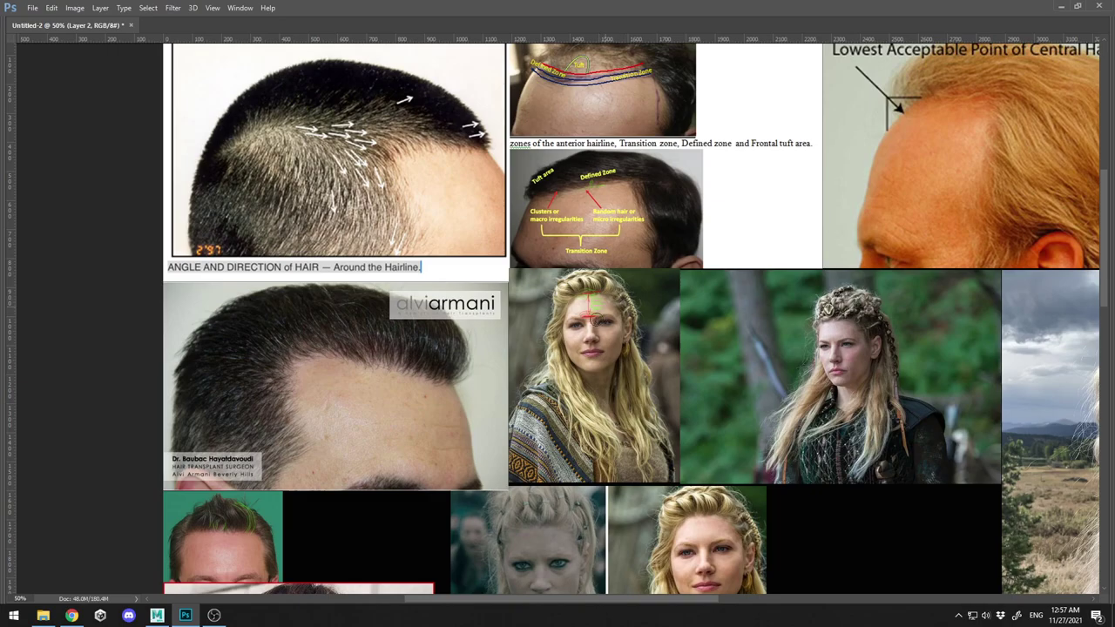
{"action": "left_click_drag", "start_coordinate": [584, 322], "coordinate": [577, 309]}
{"action": "key", "text": "ctrl+plus"}
{"action": "key", "text": "ctrl+plus"}
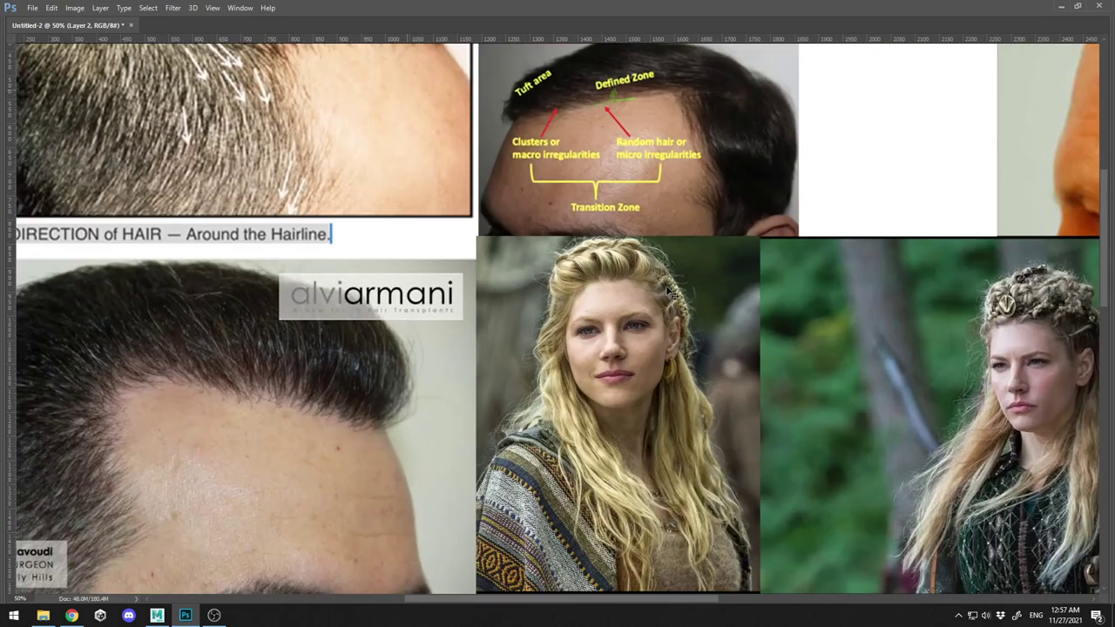
{"action": "key", "text": "ctrl+minus"}
{"action": "key", "text": "ctrl+minus"}
{"action": "left_click_drag", "start_coordinate": [359, 345], "coordinate": [522, 376]}
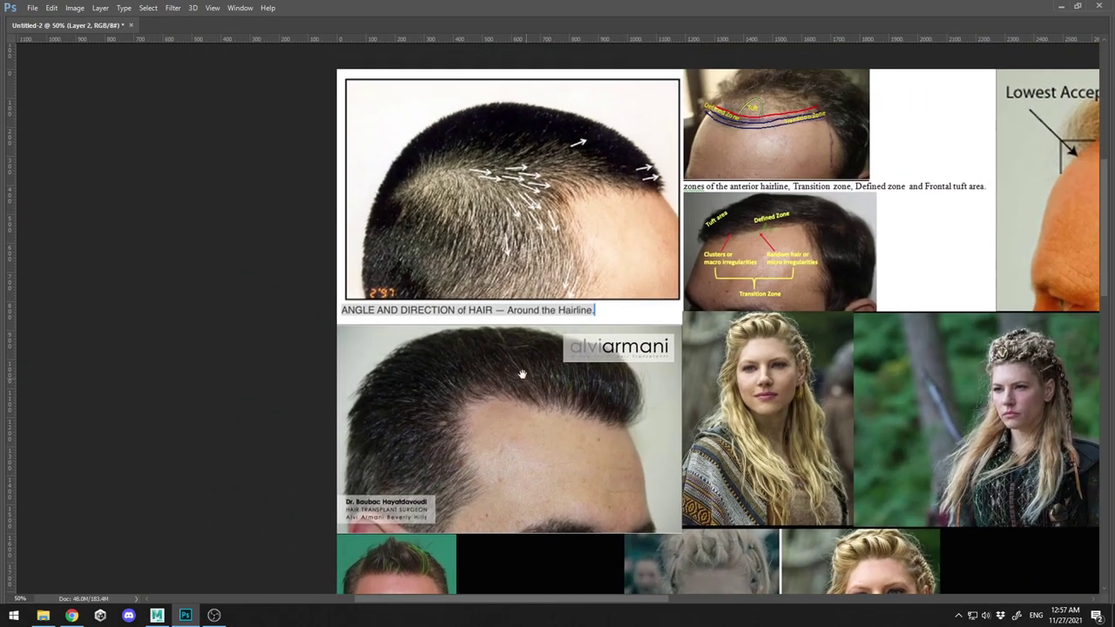
{"action": "left_click_drag", "start_coordinate": [577, 187], "coordinate": [424, 264]}
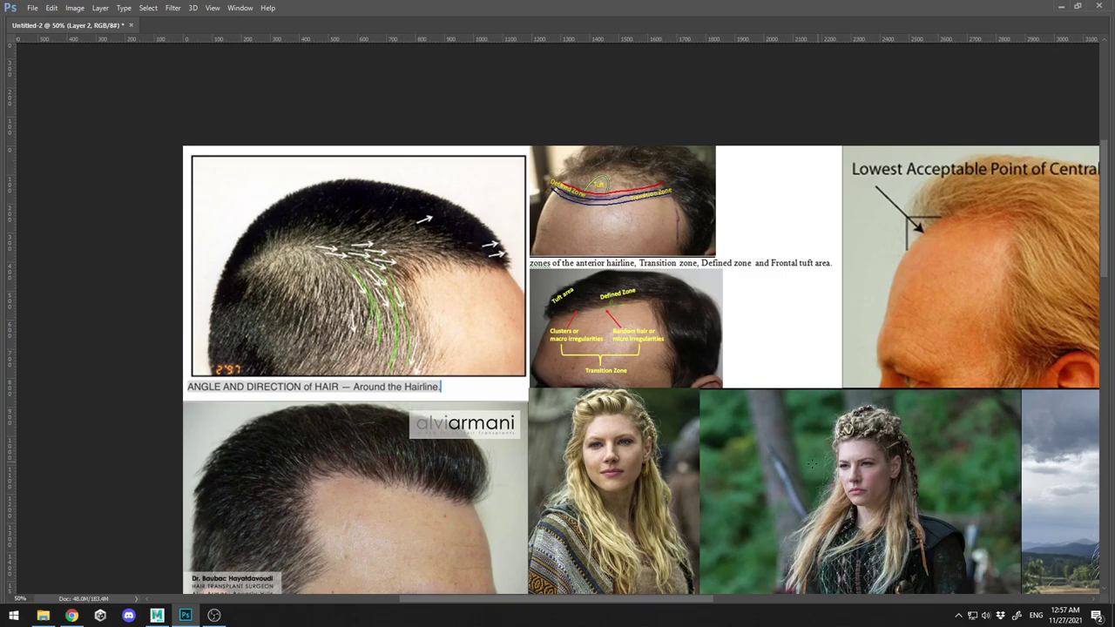
- Extend the hairline in red past the temple on the Defined Zone diagram, and mark the blonde game character's front-view parting in red
{"action": "left_click_drag", "start_coordinate": [855, 422], "coordinate": [722, 440]}
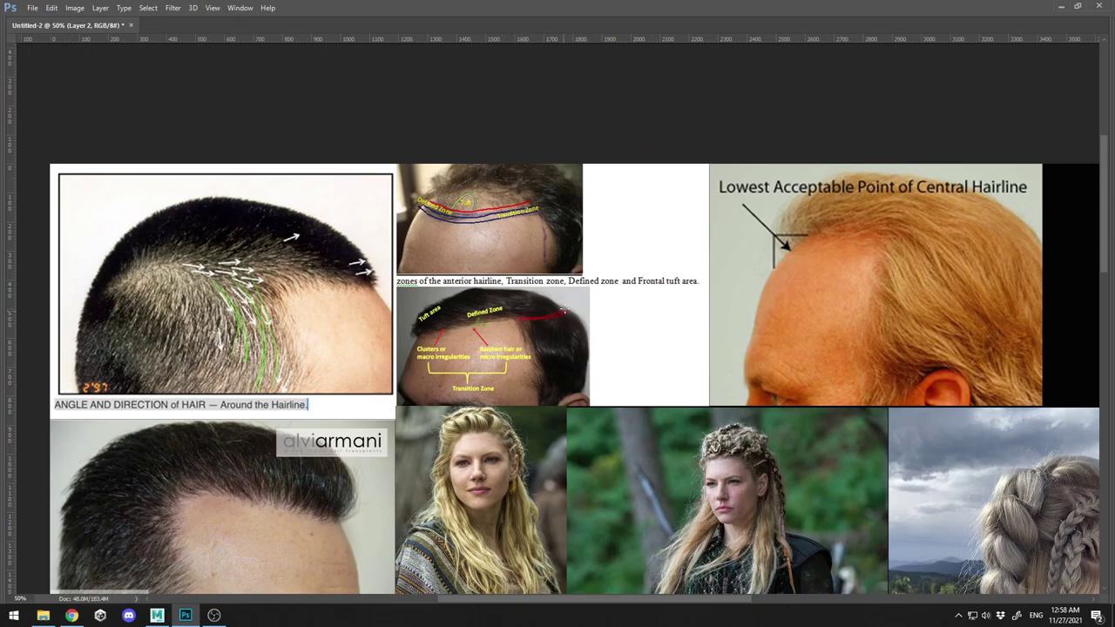
{"action": "left_click_drag", "start_coordinate": [751, 566], "coordinate": [659, 254]}
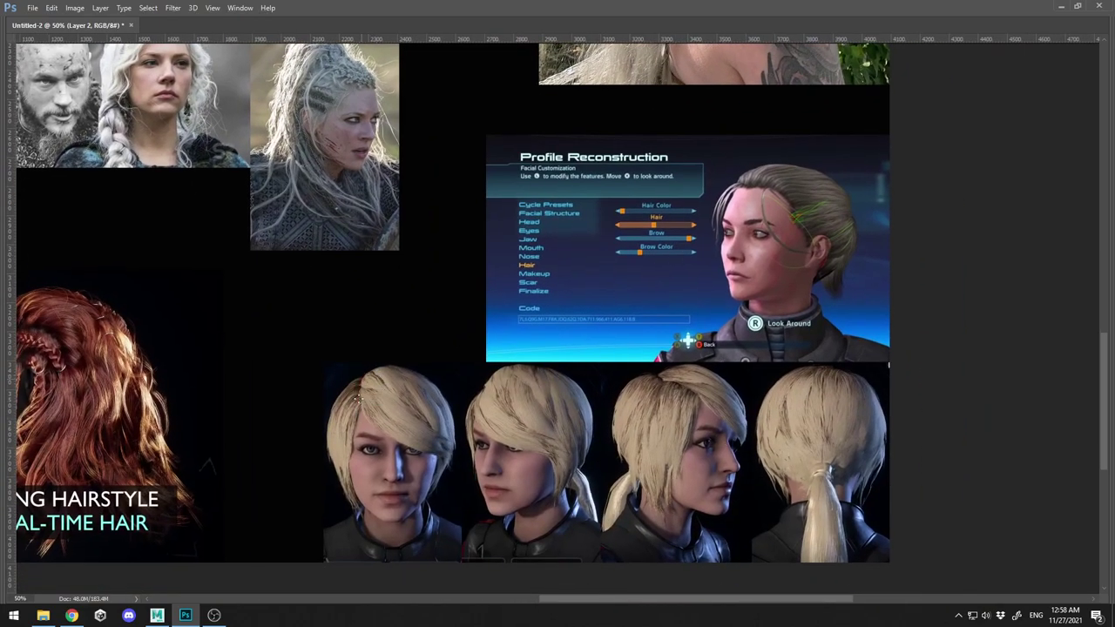
{"action": "left_click_drag", "start_coordinate": [695, 396], "coordinate": [615, 377]}
{"action": "left_click", "coordinate": [576, 392], "text": "alt"}
{"action": "left_click_drag", "start_coordinate": [287, 343], "coordinate": [642, 310]}
{"action": "scroll", "coordinate": [578, 350], "scroll_direction": "up", "scroll_amount": 2, "text": "alt"}
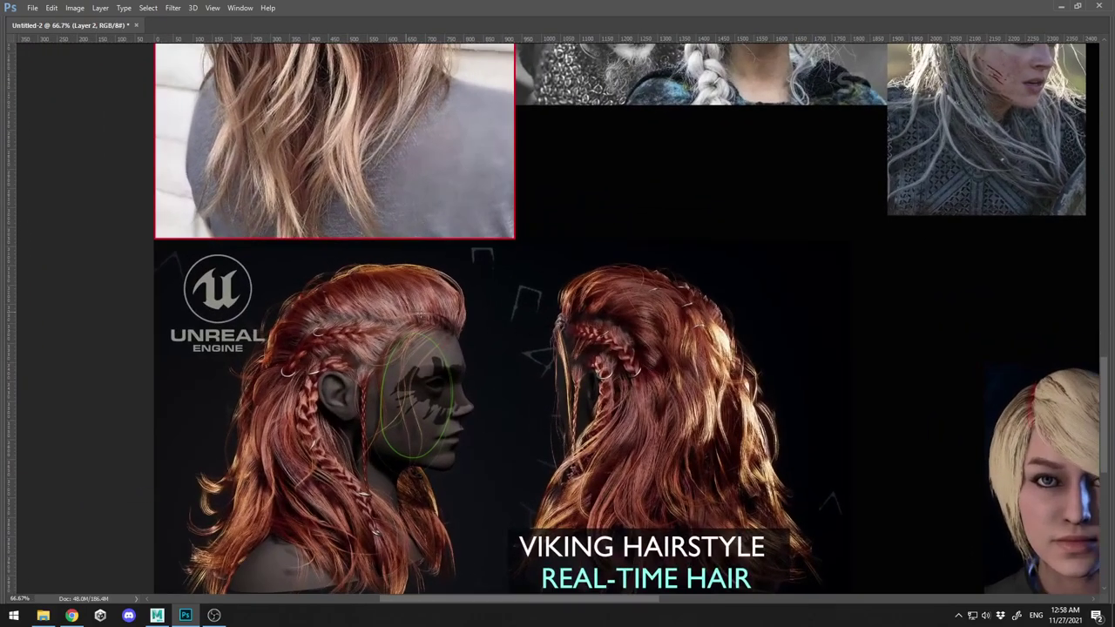
- Trace the hairline, swept-back top volume and upper braid edge in green on both Viking real-time hair views
{"action": "mouse_move", "coordinate": [440, 323]}
{"action": "left_mouse_down"}
{"action": "mouse_move", "coordinate": [320, 315]}
{"action": "mouse_move", "coordinate": [418, 329]}
{"action": "left_mouse_up"}
{"action": "mouse_move", "coordinate": [571, 326]}
{"action": "left_mouse_down"}
{"action": "mouse_move", "coordinate": [623, 329]}
{"action": "mouse_move", "coordinate": [632, 347]}
{"action": "left_mouse_up"}
{"action": "mouse_move", "coordinate": [433, 312]}
{"action": "left_mouse_down"}
{"action": "mouse_move", "coordinate": [418, 291]}
{"action": "mouse_move", "coordinate": [366, 272]}
{"action": "left_mouse_up"}
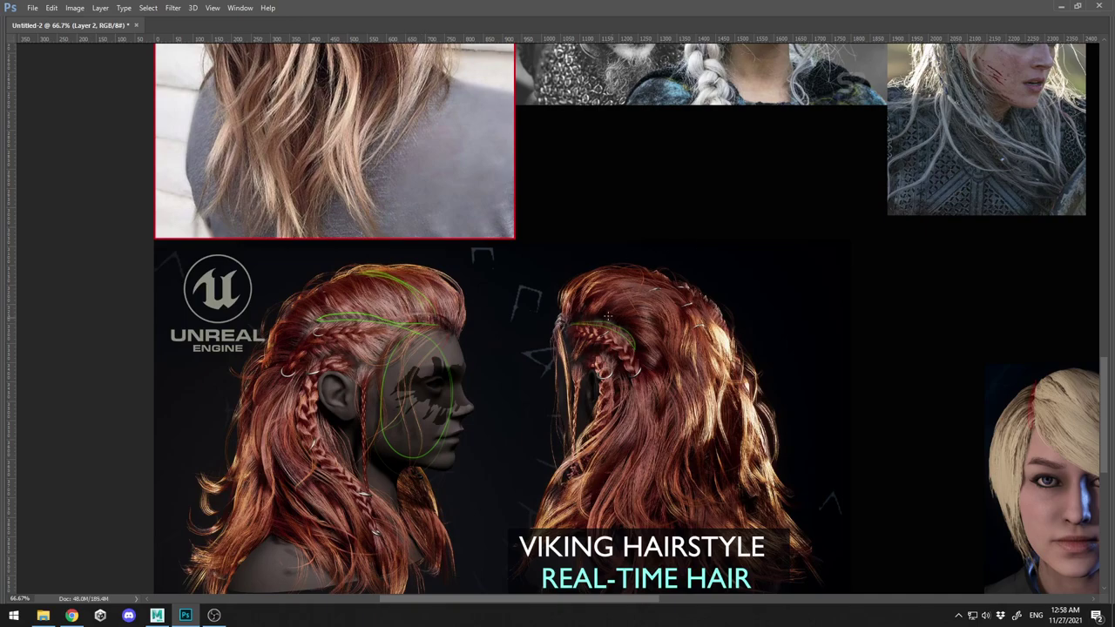
{"action": "mouse_move", "coordinate": [611, 291]}
{"action": "left_mouse_down"}
{"action": "mouse_move", "coordinate": [659, 298]}
{"action": "mouse_move", "coordinate": [637, 288]}
{"action": "left_mouse_up"}
{"action": "mouse_move", "coordinate": [571, 322]}
{"action": "left_mouse_down"}
{"action": "mouse_move", "coordinate": [637, 354]}
{"action": "mouse_move", "coordinate": [627, 343]}
{"action": "mouse_move", "coordinate": [617, 380]}
{"action": "mouse_move", "coordinate": [616, 302]}
{"action": "mouse_move", "coordinate": [554, 342]}
{"action": "left_mouse_up"}
- Erase the green face circle and hair guide curves from the Viking real-time hair reference
{"action": "key", "text": "e"}
{"action": "mouse_move", "coordinate": [469, 376]}
{"action": "left_mouse_down"}
{"action": "mouse_move", "coordinate": [418, 500]}
{"action": "mouse_move", "coordinate": [417, 287]}
{"action": "mouse_move", "coordinate": [365, 260]}
{"action": "mouse_move", "coordinate": [351, 280]}
{"action": "left_mouse_up"}
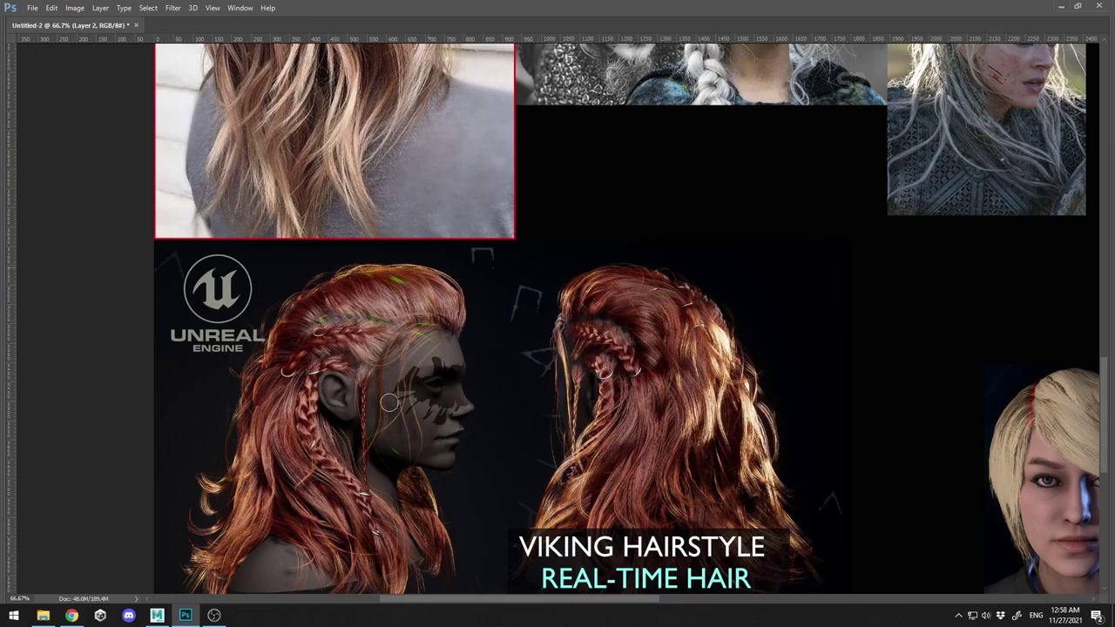
{"action": "scroll", "coordinate": [727, 344], "scroll_direction": "down", "scroll_amount": 1, "text": "alt"}
{"action": "scroll", "coordinate": [693, 341], "scroll_direction": "down", "scroll_amount": 1, "text": "alt"}
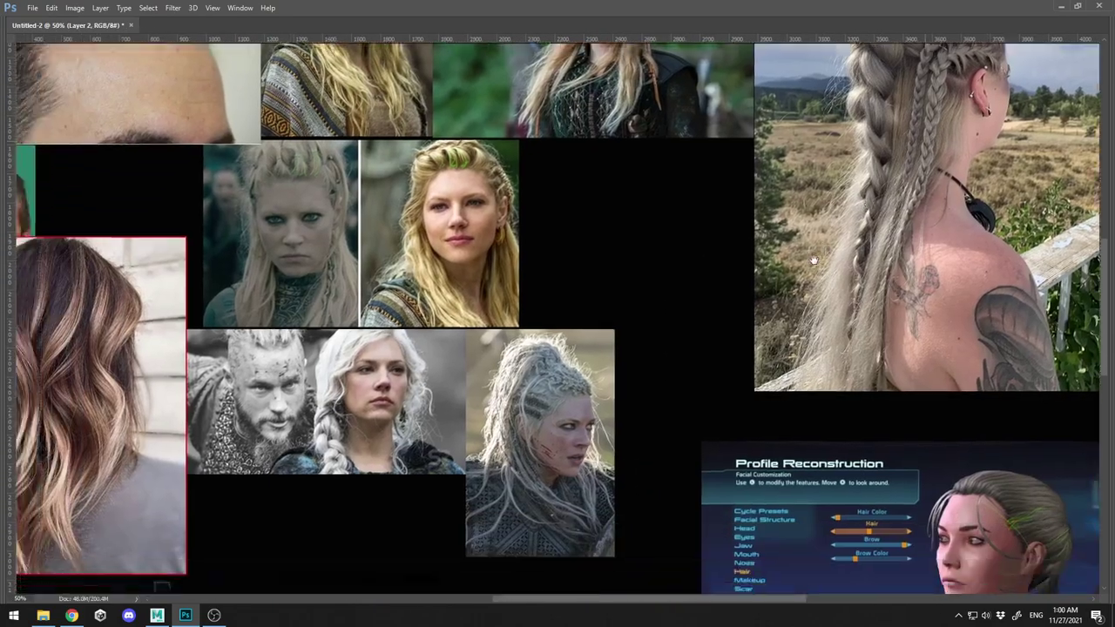
- Trace green strands converging into the ponytail on the back view of the blonde game character
{"action": "left_click_drag", "start_coordinate": [814, 261], "coordinate": [906, 126]}
{"action": "left_click_drag", "start_coordinate": [660, 404], "coordinate": [460, 202]}
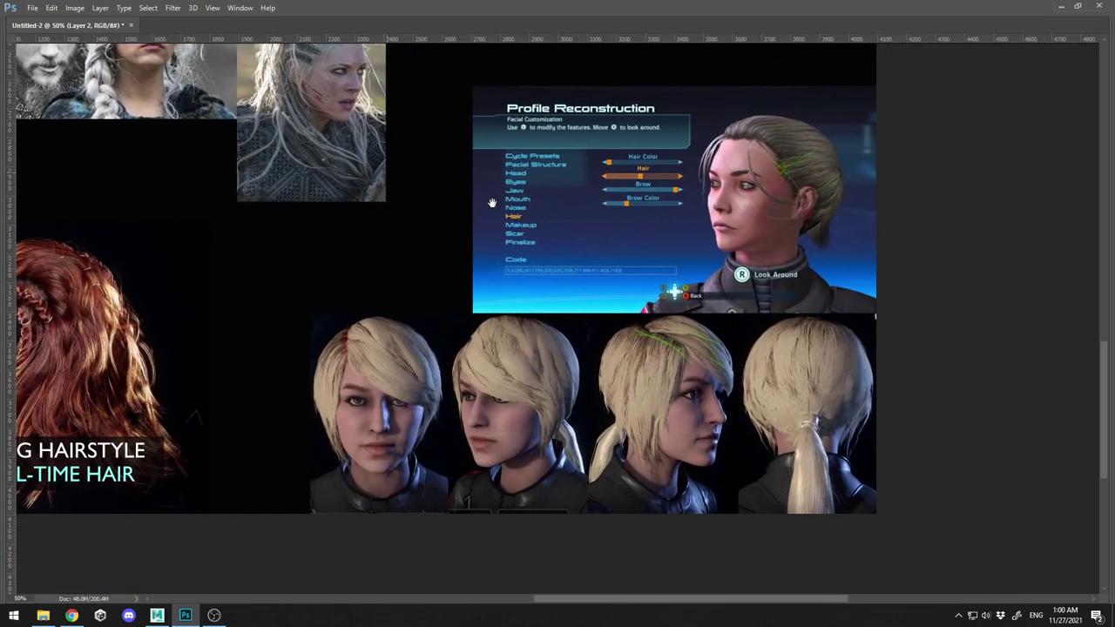
{"action": "left_click_drag", "start_coordinate": [765, 144], "coordinate": [769, 221]}
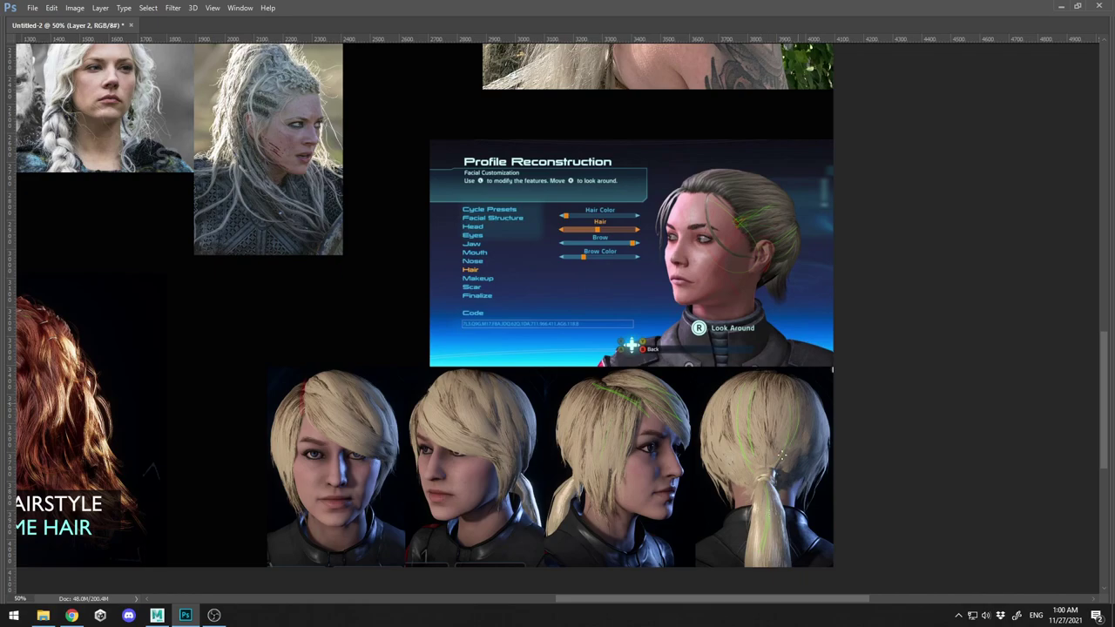
{"action": "left_click_drag", "start_coordinate": [830, 420], "coordinate": [720, 391]}
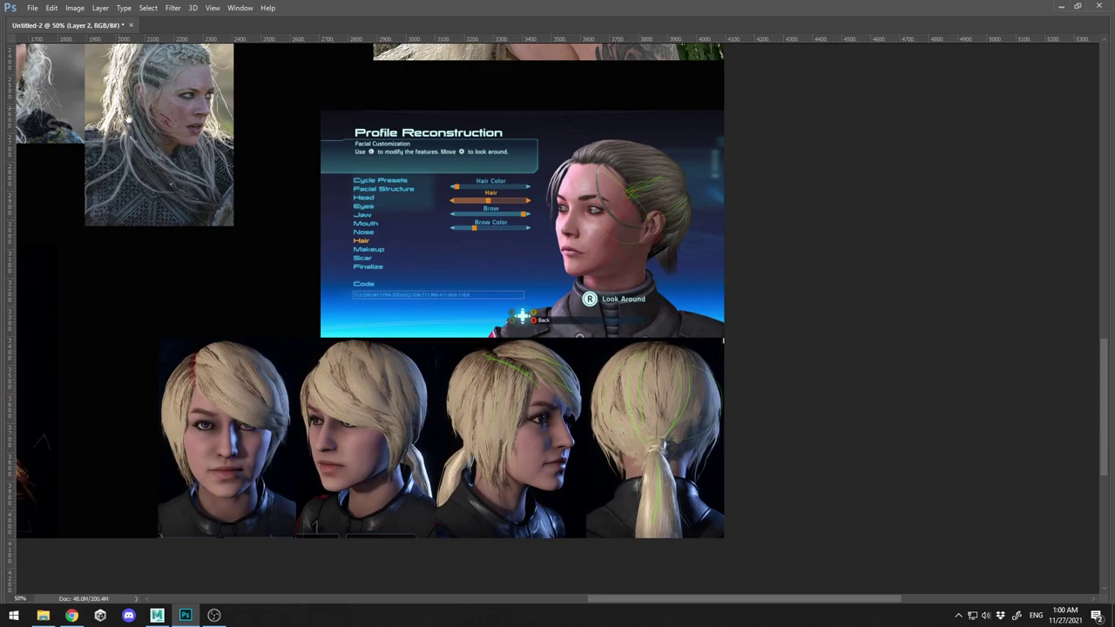
- Outline and fill a light strand below the crown in green on the highlighted brown hair photo, shading the dark area beside it red
{"action": "left_click_drag", "start_coordinate": [165, 126], "coordinate": [526, 285]}
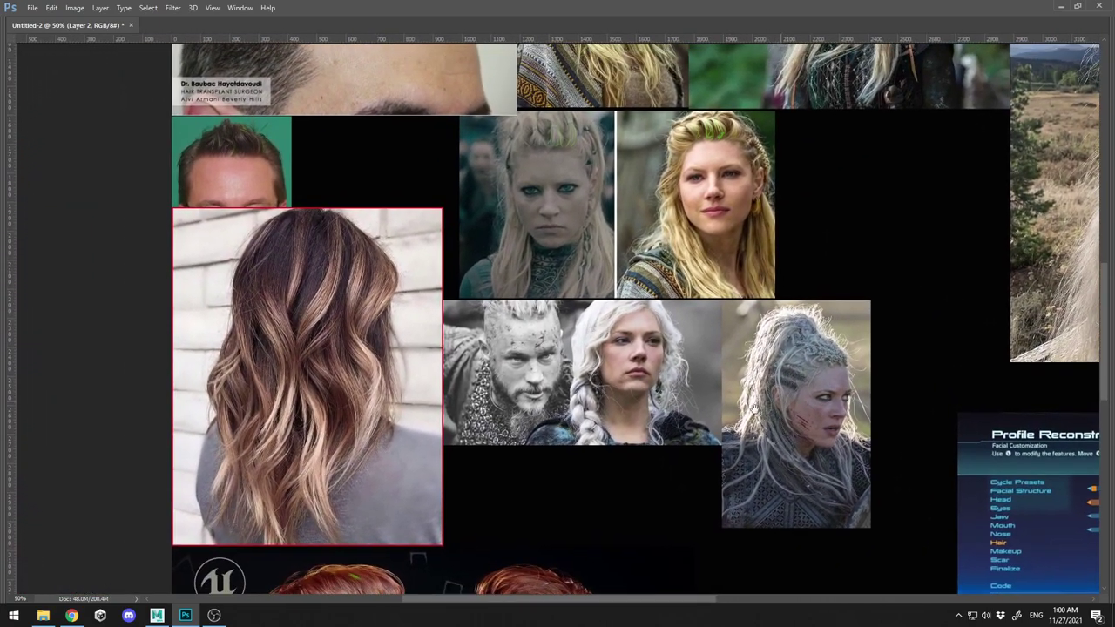
{"action": "left_click_drag", "start_coordinate": [320, 261], "coordinate": [456, 254]}
{"action": "scroll", "coordinate": [475, 291], "scroll_direction": "up", "scroll_amount": 1, "text": "alt"}
{"action": "left_click_drag", "start_coordinate": [496, 288], "coordinate": [513, 256]}
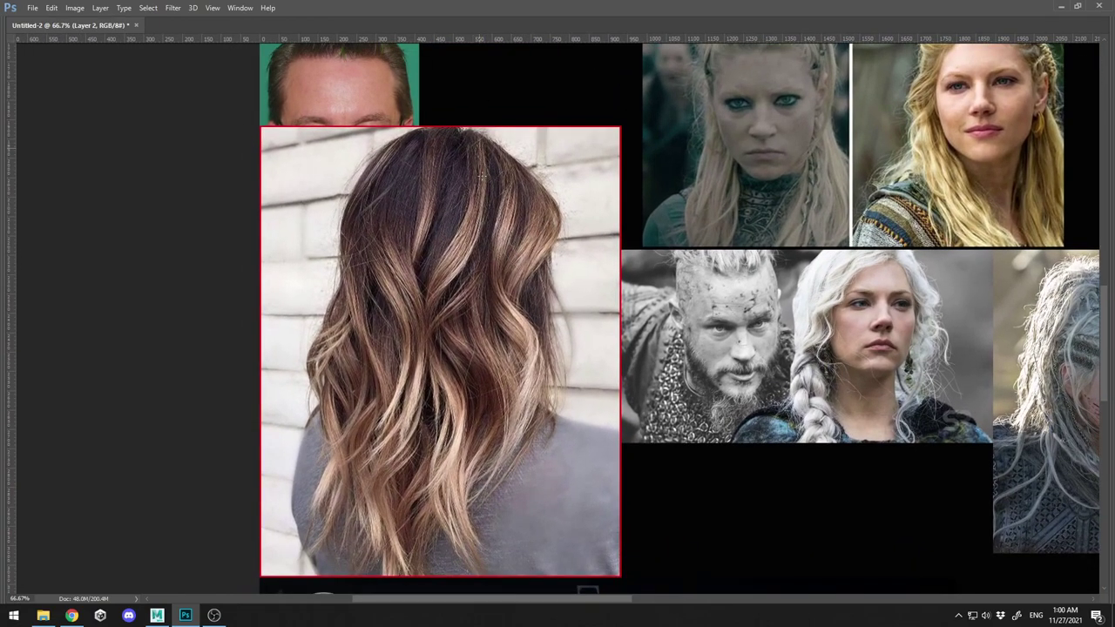
{"action": "mouse_move", "coordinate": [481, 165]}
{"action": "left_mouse_down"}
{"action": "mouse_move", "coordinate": [468, 253]}
{"action": "mouse_move", "coordinate": [427, 294]}
{"action": "left_mouse_up"}
{"action": "mouse_move", "coordinate": [479, 176]}
{"action": "left_mouse_down"}
{"action": "mouse_move", "coordinate": [432, 302]}
{"action": "mouse_move", "coordinate": [466, 238]}
{"action": "mouse_move", "coordinate": [476, 155]}
{"action": "left_mouse_up"}
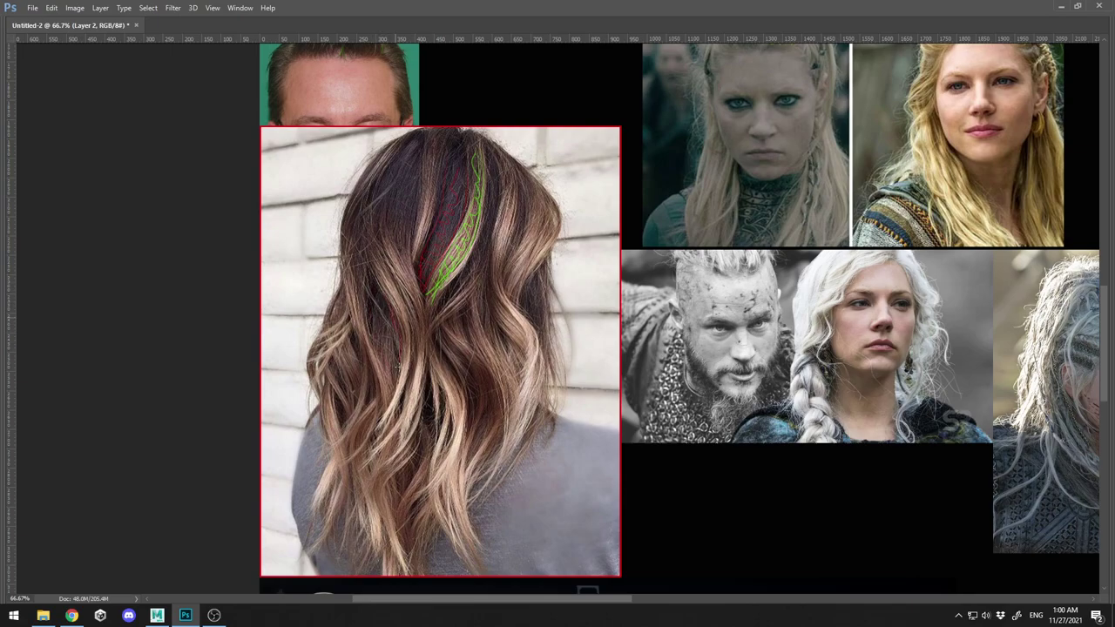
- Mark the dark gaps in red and the overlapping light strands in green across the side and lower lengths of the brown hair
{"action": "left_click_drag", "start_coordinate": [372, 285], "coordinate": [390, 372]}
{"action": "left_click_drag", "start_coordinate": [431, 432], "coordinate": [429, 416]}
{"action": "left_click_drag", "start_coordinate": [334, 396], "coordinate": [341, 418]}
{"action": "left_click_drag", "start_coordinate": [346, 310], "coordinate": [316, 369]}
{"action": "mouse_move", "coordinate": [378, 243]}
{"action": "left_mouse_down"}
{"action": "mouse_move", "coordinate": [407, 345]}
{"action": "mouse_move", "coordinate": [388, 432]}
{"action": "left_mouse_up"}
{"action": "left_click_drag", "start_coordinate": [406, 289], "coordinate": [410, 418]}
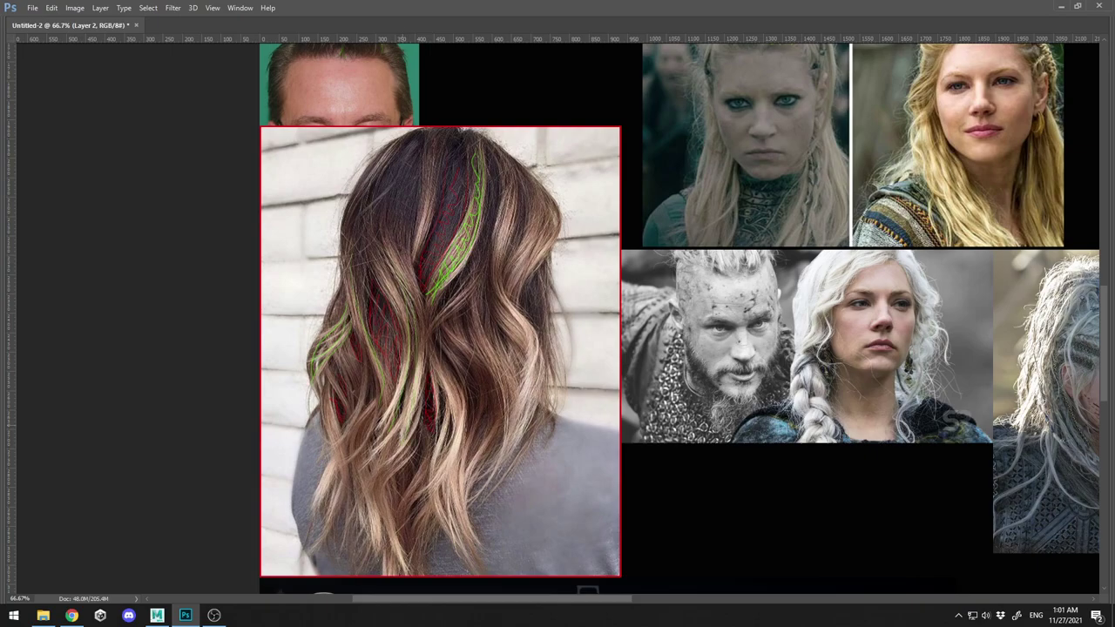
{"action": "mouse_move", "coordinate": [460, 382]}
{"action": "left_mouse_down"}
{"action": "mouse_move", "coordinate": [464, 411]}
{"action": "mouse_move", "coordinate": [446, 459]}
{"action": "left_mouse_up"}
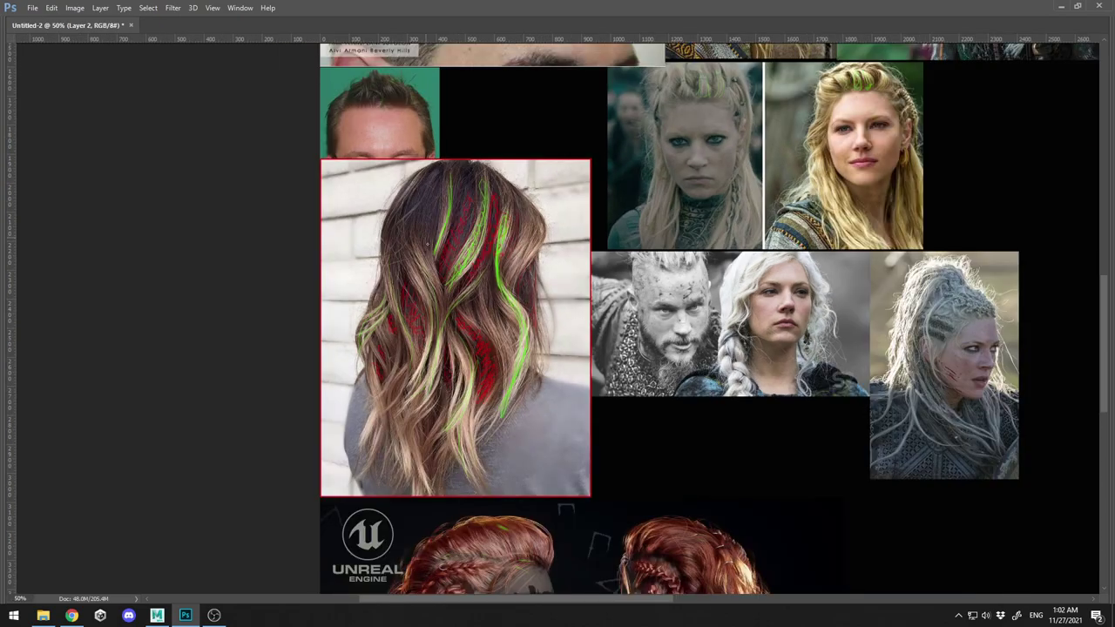
- Sketch long green strands flowing from the left side of the crown down through the middle of the brown hair
{"action": "left_click_drag", "start_coordinate": [428, 237], "coordinate": [434, 329]}
{"action": "mouse_move", "coordinate": [416, 224]}
{"action": "left_mouse_down"}
{"action": "mouse_move", "coordinate": [426, 263]}
{"action": "mouse_move", "coordinate": [413, 390]}
{"action": "left_mouse_up"}
{"action": "left_click_drag", "start_coordinate": [427, 308], "coordinate": [430, 337]}
{"action": "left_click_drag", "start_coordinate": [403, 224], "coordinate": [423, 302]}
{"action": "mouse_move", "coordinate": [422, 206]}
{"action": "left_mouse_down"}
{"action": "mouse_move", "coordinate": [416, 300]}
{"action": "mouse_move", "coordinate": [417, 276]}
{"action": "left_mouse_up"}
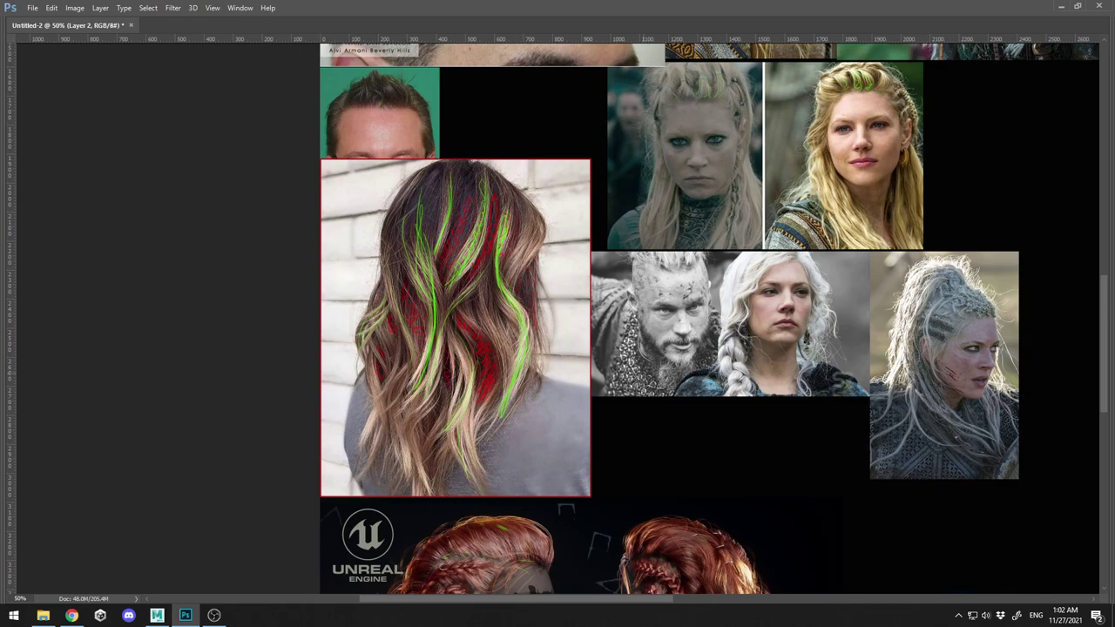
- Mark the edge of the upper side braid in red on the rear view of the Viking real-time hair
{"action": "left_click_drag", "start_coordinate": [465, 169], "coordinate": [401, 204]}
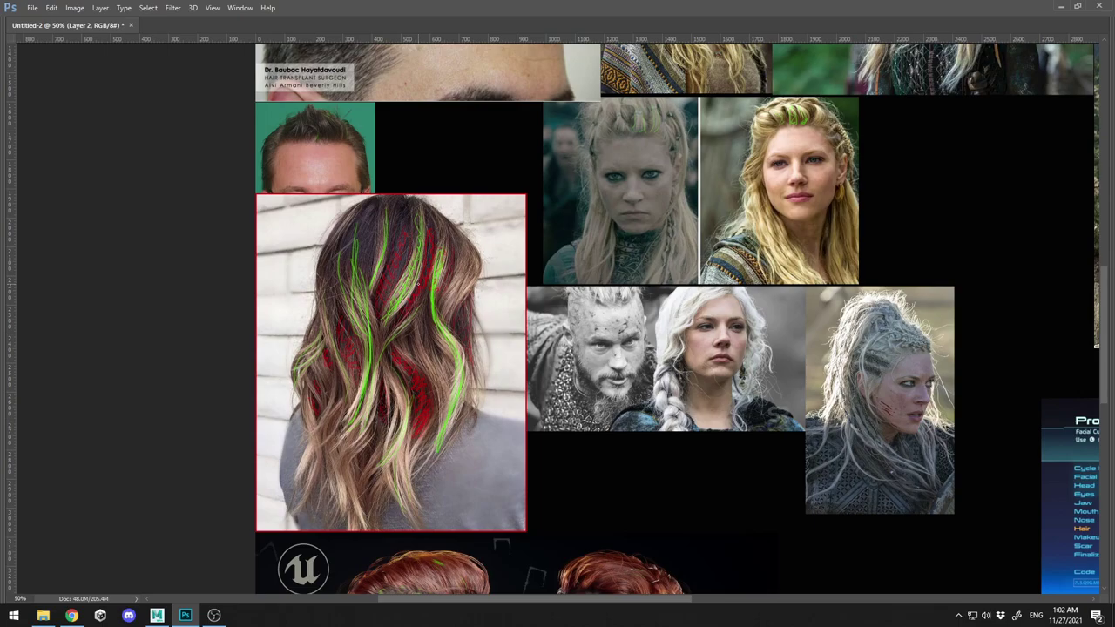
{"action": "left_click_drag", "start_coordinate": [519, 439], "coordinate": [462, 186]}
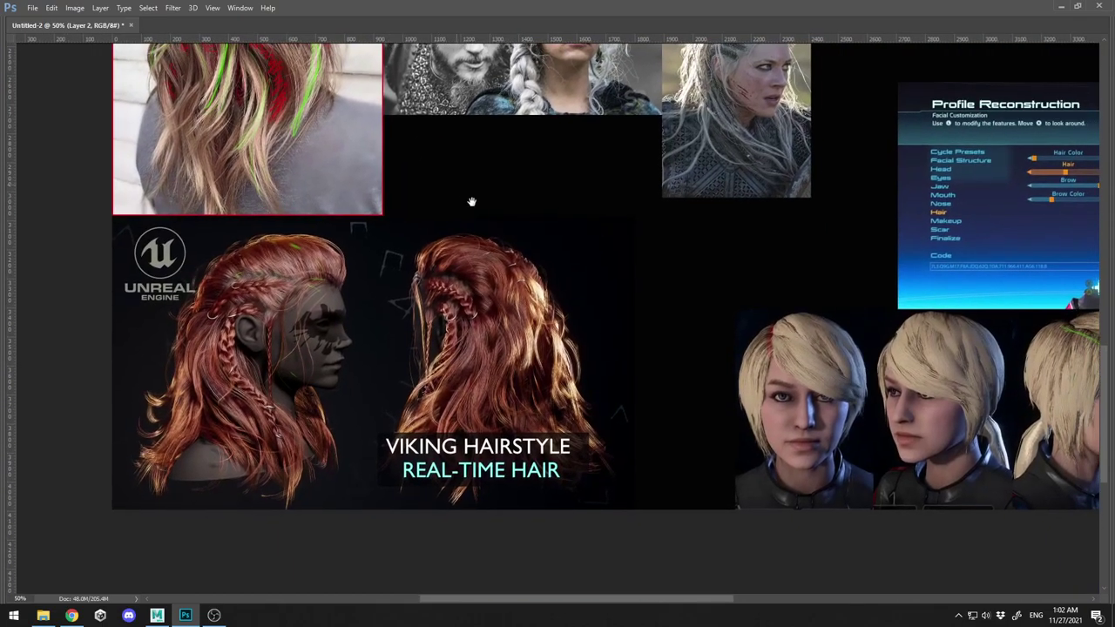
{"action": "scroll", "coordinate": [478, 334], "scroll_direction": "up", "scroll_amount": 1, "text": "alt"}
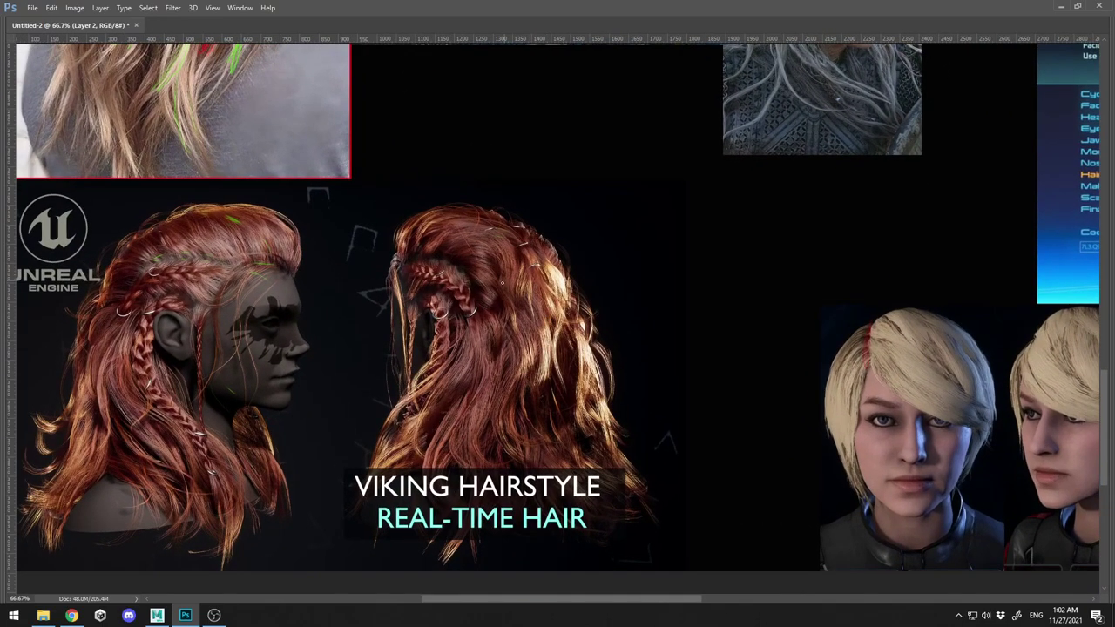
{"action": "mouse_move", "coordinate": [370, 328]}
{"action": "left_mouse_down"}
{"action": "mouse_move", "coordinate": [532, 299]}
{"action": "mouse_move", "coordinate": [365, 345]}
{"action": "left_mouse_up"}
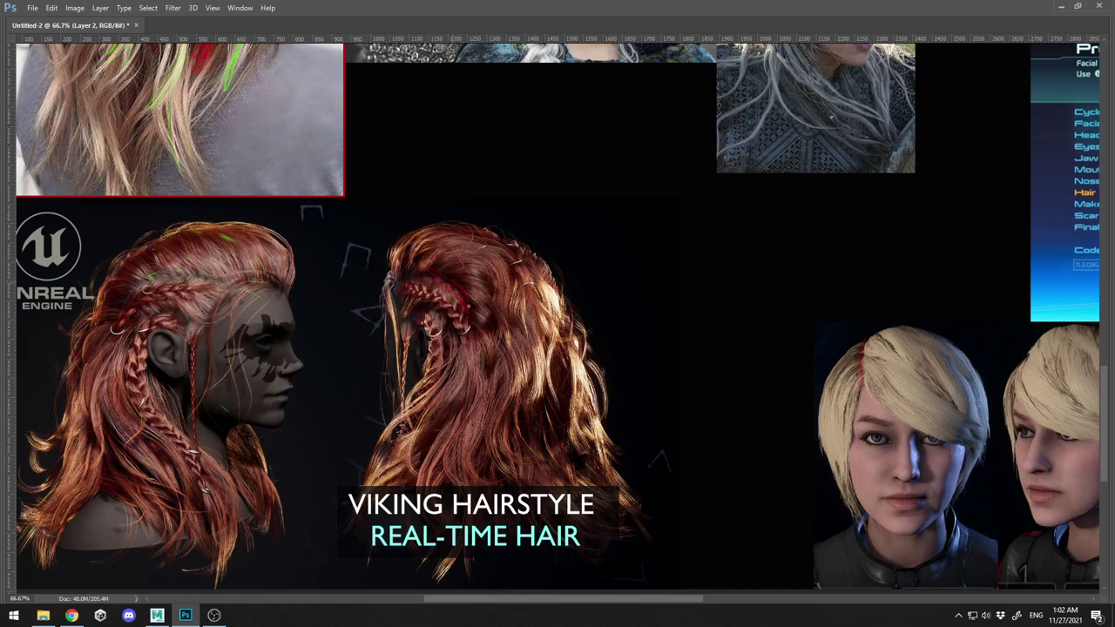
- Draw long green strands down the rear and side views of the Viking real-time hair, marking the dark gaps beside them in red
{"action": "left_click_drag", "start_coordinate": [506, 349], "coordinate": [494, 465]}
{"action": "left_click_drag", "start_coordinate": [284, 371], "coordinate": [413, 340]}
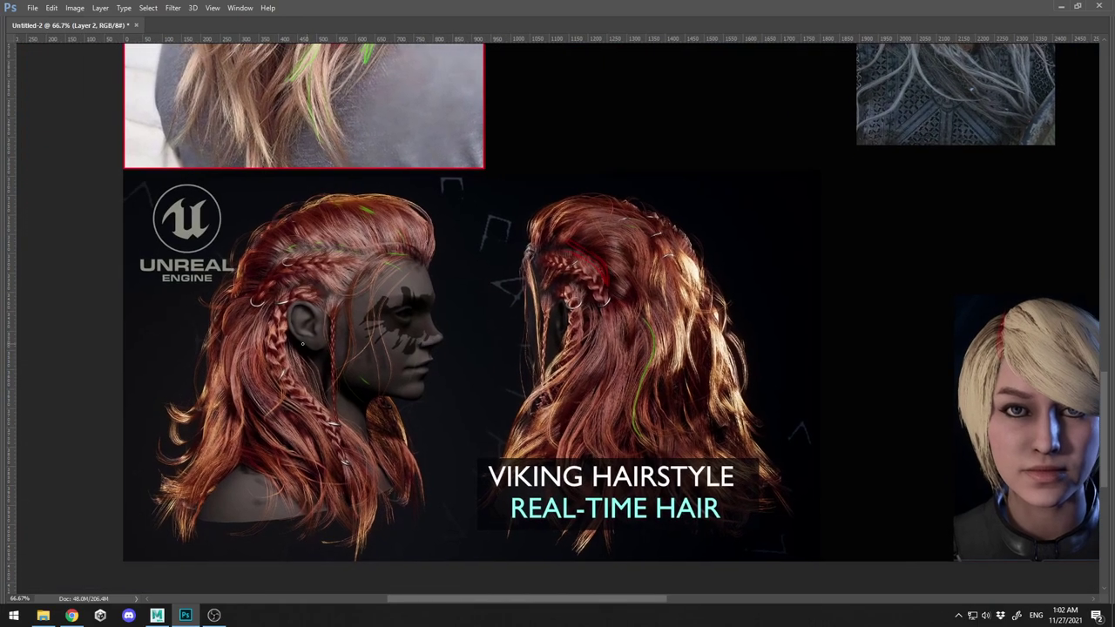
{"action": "mouse_move", "coordinate": [258, 341]}
{"action": "left_mouse_down"}
{"action": "mouse_move", "coordinate": [270, 383]}
{"action": "mouse_move", "coordinate": [320, 446]}
{"action": "left_mouse_up"}
{"action": "left_click_drag", "start_coordinate": [246, 343], "coordinate": [310, 476]}
{"action": "left_click_drag", "start_coordinate": [246, 350], "coordinate": [240, 447]}
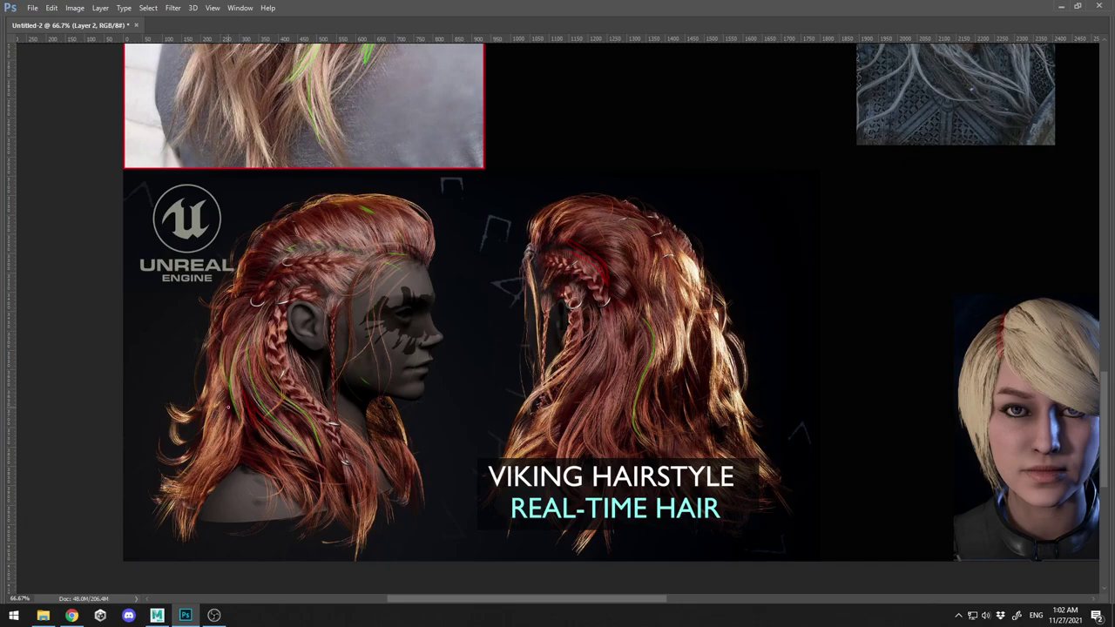
{"action": "left_click_drag", "start_coordinate": [227, 386], "coordinate": [217, 458]}
{"action": "left_click_drag", "start_coordinate": [387, 288], "coordinate": [388, 396]}
{"action": "left_click_drag", "start_coordinate": [376, 300], "coordinate": [374, 387]}
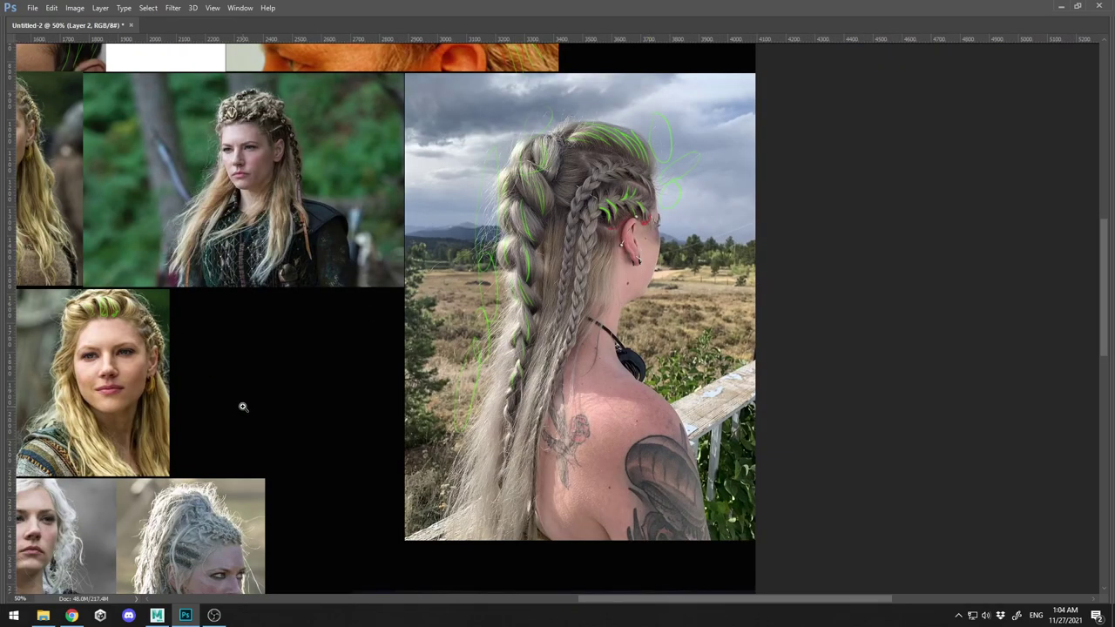
- Switch to Maya and frame the thick clumps at the end of the row of hair cards
{"action": "left_click", "coordinate": [156, 616]}
{"action": "middle_click_drag", "start_coordinate": [725, 117], "coordinate": [618, 337], "text": "alt"}
{"action": "right_click_drag", "start_coordinate": [617, 336], "coordinate": [525, 216], "text": "alt"}
{"action": "middle_click_drag", "start_coordinate": [526, 215], "coordinate": [503, 266], "text": "alt"}
{"action": "left_click_drag", "start_coordinate": [502, 269], "coordinate": [612, 216], "text": "alt"}
{"action": "left_click", "coordinate": [706, 138]}
{"action": "key", "text": "f"}
{"action": "right_click_drag", "start_coordinate": [693, 203], "coordinate": [569, 186], "text": "alt"}
{"action": "middle_click_drag", "start_coordinate": [566, 165], "coordinate": [576, 193], "text": "alt"}
{"action": "right_click_drag", "start_coordinate": [577, 193], "coordinate": [618, 209], "text": "alt"}
{"action": "left_click_drag", "start_coordinate": [617, 209], "coordinate": [579, 203], "text": "alt"}
- Duplicate one card of the thick clump at the end of the row and place the copy apart from it
{"action": "left_click_drag", "start_coordinate": [507, 152], "coordinate": [584, 183]}
{"action": "left_click", "coordinate": [586, 184]}
{"action": "left_click", "coordinate": [586, 189]}
{"action": "left_click_drag", "start_coordinate": [657, 219], "coordinate": [609, 271], "text": "alt"}
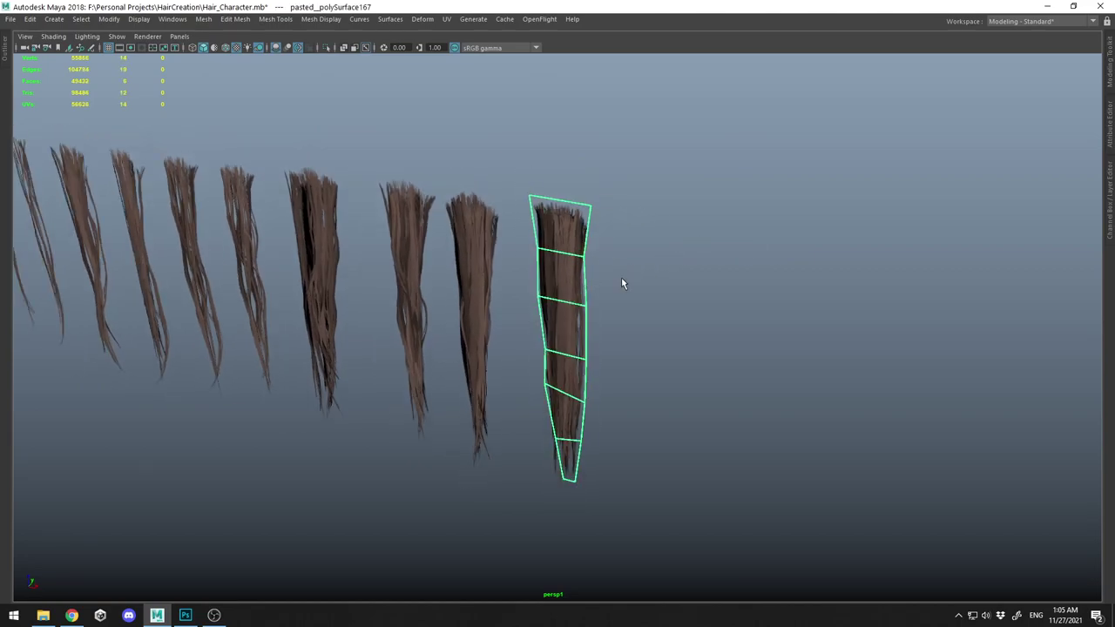
{"action": "mouse_move", "coordinate": [612, 219]}
{"action": "left_mouse_down", "text": "alt"}
{"action": "mouse_move", "coordinate": [950, 279]}
{"action": "mouse_move", "coordinate": [798, 267]}
{"action": "mouse_move", "coordinate": [935, 279]}
{"action": "mouse_move", "coordinate": [809, 249]}
{"action": "mouse_move", "coordinate": [560, 224]}
{"action": "mouse_move", "coordinate": [580, 200]}
{"action": "mouse_move", "coordinate": [657, 242]}
{"action": "mouse_move", "coordinate": [637, 232]}
{"action": "mouse_move", "coordinate": [548, 241]}
{"action": "mouse_move", "coordinate": [627, 246]}
{"action": "mouse_move", "coordinate": [615, 231]}
{"action": "left_mouse_up", "text": "alt"}
{"action": "left_click", "coordinate": [810, 249]}
{"action": "left_click", "coordinate": [580, 200]}
- Try bending the lower half of the copied hair card by rotating and moving its vertices with soft selection
{"action": "right_click_drag", "start_coordinate": [616, 235], "coordinate": [645, 348]}
{"action": "key", "text": "b"}
{"action": "key", "text": "e"}
{"action": "left_click_drag", "start_coordinate": [675, 422], "coordinate": [641, 399]}
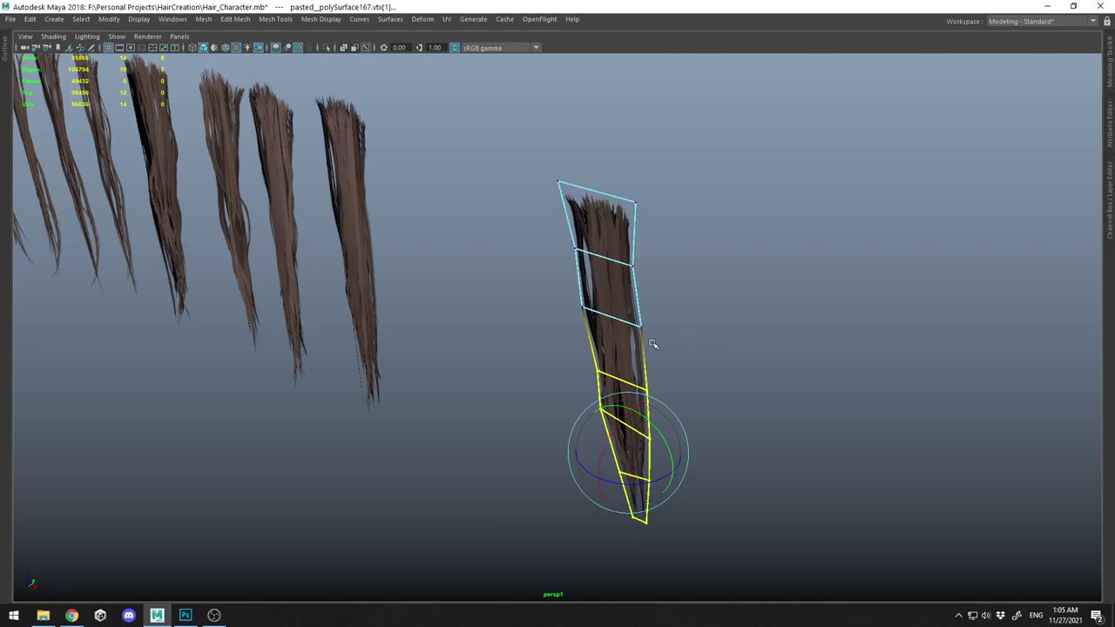
{"action": "left_click_drag", "start_coordinate": [614, 469], "coordinate": [665, 425]}
{"action": "key", "text": "w"}
{"action": "left_click_drag", "start_coordinate": [734, 432], "coordinate": [786, 433]}
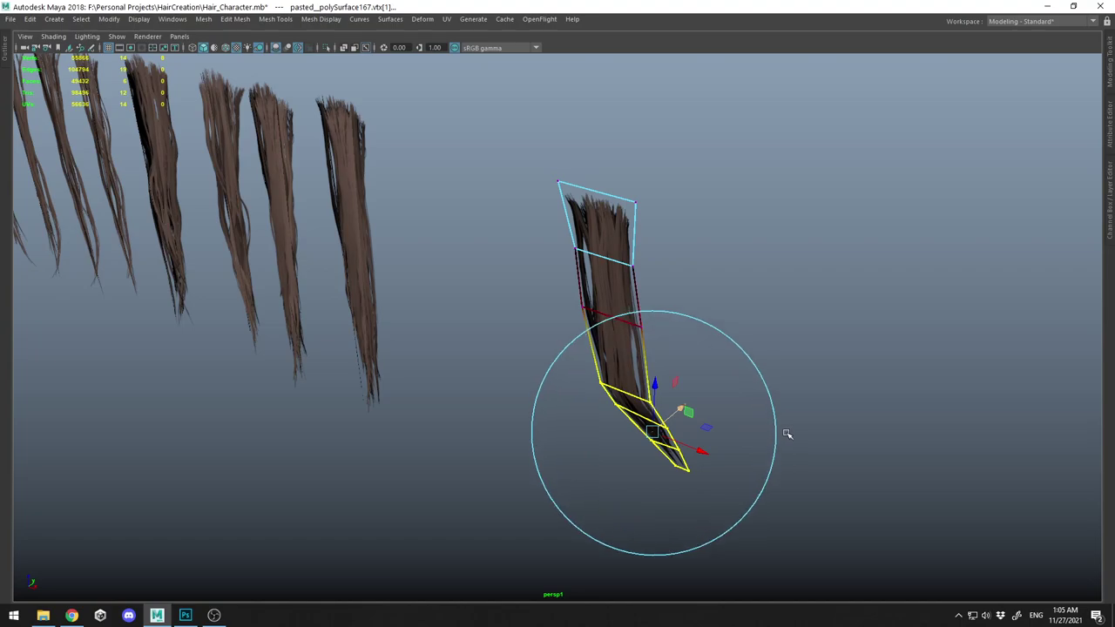
{"action": "left_click_drag", "start_coordinate": [674, 415], "coordinate": [679, 411]}
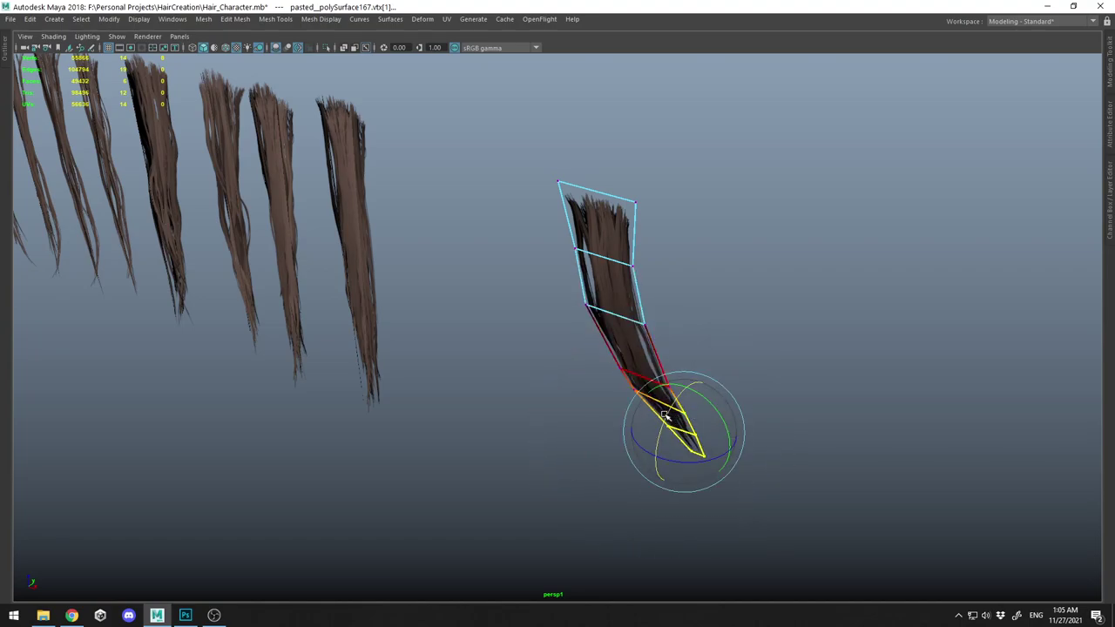
{"action": "key", "text": "w"}
{"action": "left_click_drag", "start_coordinate": [704, 411], "coordinate": [712, 400]}
{"action": "left_click", "coordinate": [781, 319]}
{"action": "left_click_drag", "start_coordinate": [781, 319], "coordinate": [756, 311], "text": "alt"}
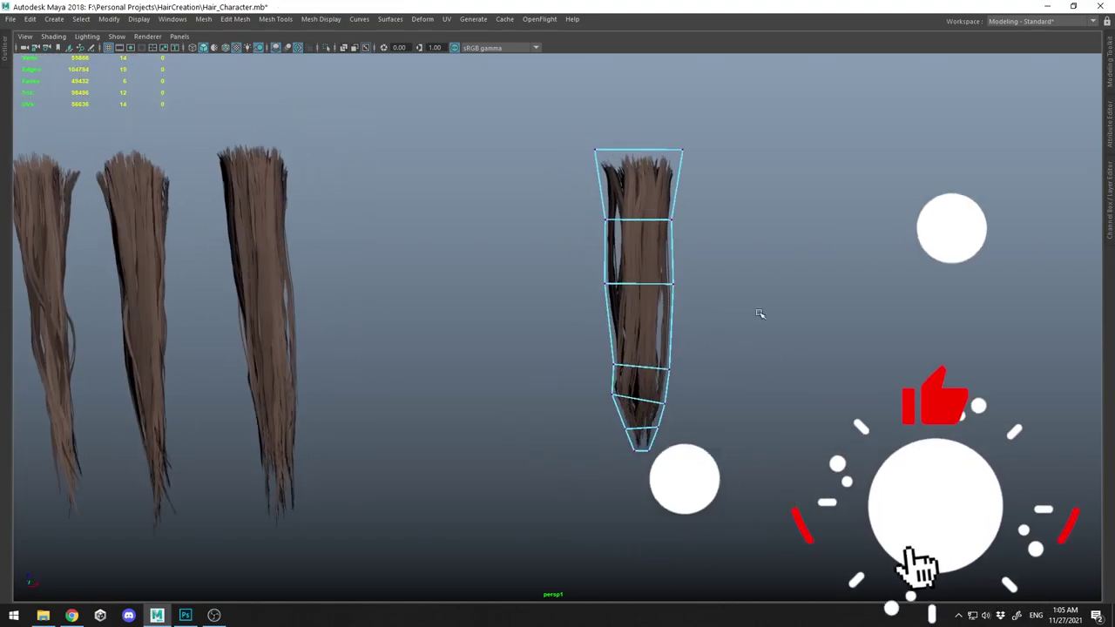
{"action": "left_click", "coordinate": [860, 70]}
{"action": "left_click_drag", "start_coordinate": [860, 70], "coordinate": [903, 206], "text": "alt"}
{"action": "left_click", "coordinate": [664, 249]}
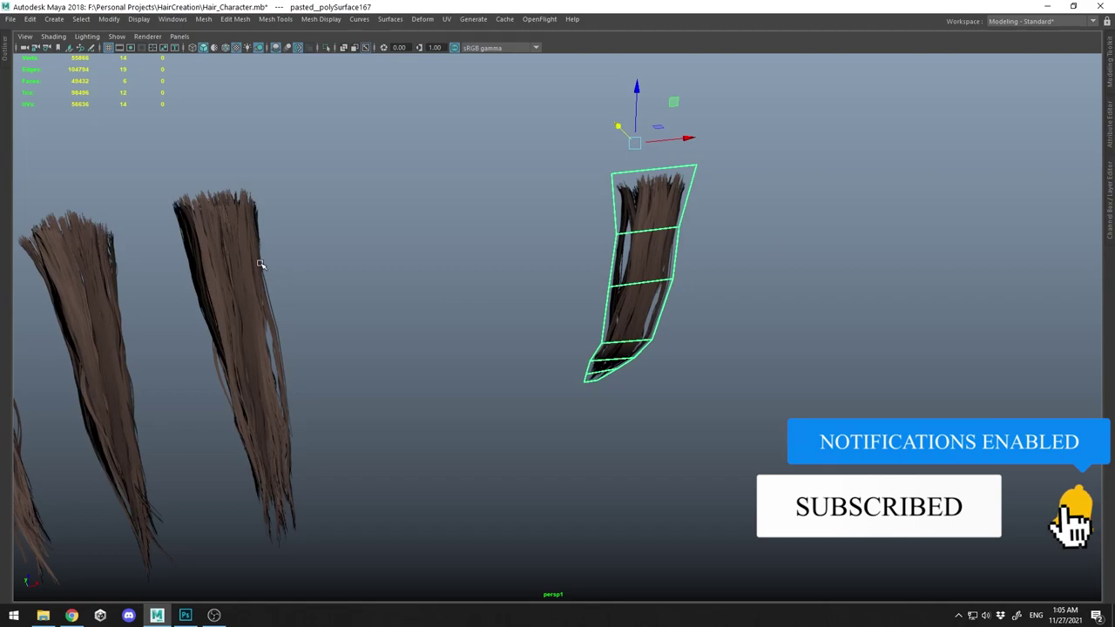
- Select the three intersecting cards that form the thick clump at the end of the row
{"action": "left_click", "coordinate": [244, 258]}
{"action": "left_click_drag", "start_coordinate": [206, 241], "coordinate": [560, 212], "text": "alt"}
{"action": "left_click", "coordinate": [547, 189], "text": "shift"}
{"action": "left_click_drag", "start_coordinate": [571, 171], "coordinate": [629, 179], "text": "alt"}
{"action": "left_click", "coordinate": [576, 257], "text": "shift"}
{"action": "left_click_drag", "start_coordinate": [577, 258], "coordinate": [488, 256], "text": "alt"}
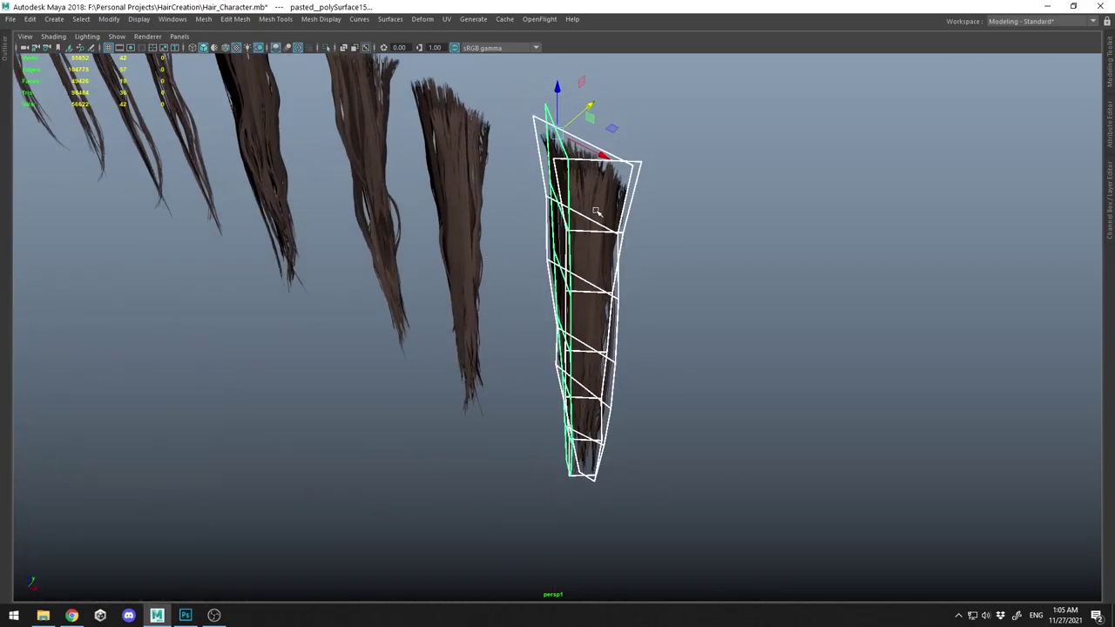
- Reselect the thick clump's cards one after another to examine how they cross each other
{"action": "left_click", "coordinate": [718, 180]}
{"action": "left_click_drag", "start_coordinate": [718, 180], "coordinate": [636, 218], "text": "alt"}
{"action": "left_click", "coordinate": [642, 186]}
{"action": "left_click", "coordinate": [617, 174]}
{"action": "left_click_drag", "start_coordinate": [617, 174], "coordinate": [596, 228], "text": "alt"}
{"action": "left_click", "coordinate": [597, 230], "text": "shift"}
{"action": "left_click", "coordinate": [597, 231], "text": "shift"}
{"action": "right_click_drag", "start_coordinate": [726, 202], "coordinate": [657, 162], "text": "alt"}
{"action": "left_click", "coordinate": [656, 162]}
{"action": "mouse_move", "coordinate": [649, 260]}
{"action": "left_mouse_down", "text": "alt"}
{"action": "mouse_move", "coordinate": [752, 249]}
{"action": "mouse_move", "coordinate": [663, 244]}
{"action": "left_mouse_up", "text": "alt"}
- Select the other clumps along the row to examine how their cards are combined
{"action": "left_click_drag", "start_coordinate": [913, 520], "coordinate": [913, 520]}
{"action": "left_click_drag", "start_coordinate": [659, 189], "coordinate": [708, 430]}
{"action": "left_click_drag", "start_coordinate": [631, 389], "coordinate": [631, 392]}
{"action": "left_click_drag", "start_coordinate": [493, 211], "coordinate": [560, 406]}
{"action": "middle_click_drag", "start_coordinate": [619, 334], "coordinate": [664, 338], "text": "alt"}
{"action": "left_click", "coordinate": [514, 232]}
{"action": "middle_click_drag", "start_coordinate": [514, 233], "coordinate": [814, 242], "text": "alt"}
{"action": "left_click_drag", "start_coordinate": [423, 217], "coordinate": [465, 180]}
{"action": "middle_click_drag", "start_coordinate": [418, 242], "coordinate": [537, 247], "text": "alt"}
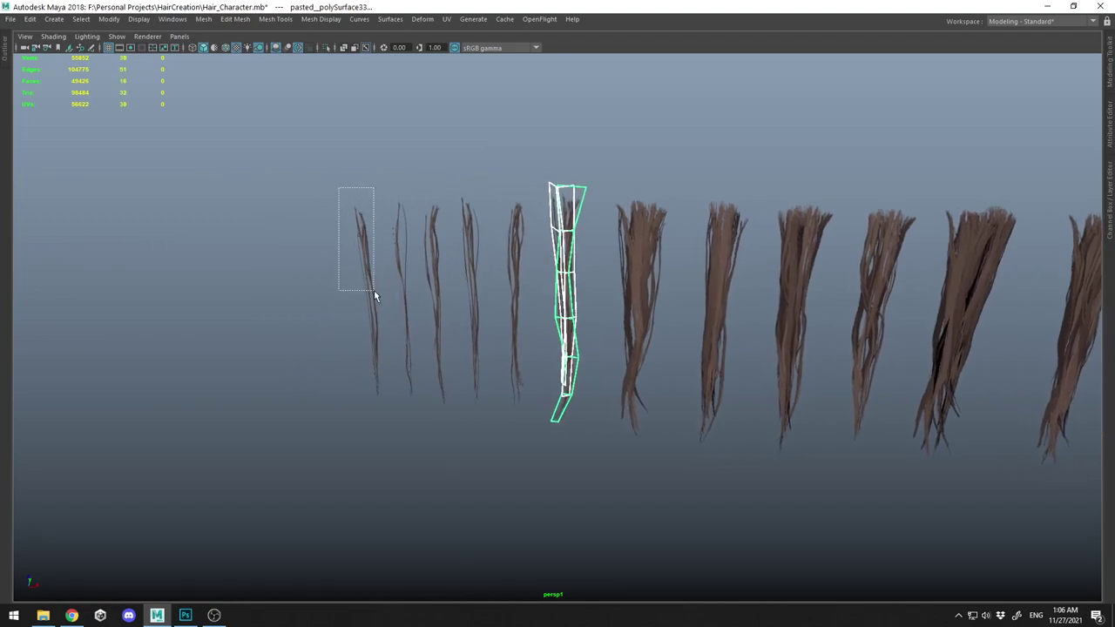
- Select and frame the thin strand cards at the sparse end of the row to examine their shape
{"action": "left_click_drag", "start_coordinate": [371, 288], "coordinate": [372, 290]}
{"action": "left_click_drag", "start_coordinate": [374, 290], "coordinate": [407, 299], "text": "alt"}
{"action": "left_click", "coordinate": [407, 301]}
{"action": "left_click", "coordinate": [347, 316]}
{"action": "mouse_move", "coordinate": [414, 318]}
{"action": "middle_mouse_down", "text": "alt"}
{"action": "mouse_move", "coordinate": [557, 283]}
{"action": "mouse_move", "coordinate": [423, 302]}
{"action": "middle_mouse_up", "text": "alt"}
{"action": "left_click", "coordinate": [412, 315]}
{"action": "left_click", "coordinate": [349, 315]}
{"action": "key", "text": "f"}
{"action": "left_click_drag", "start_coordinate": [435, 233], "coordinate": [519, 199], "text": "alt"}
{"action": "left_click", "coordinate": [593, 239]}
{"action": "key", "text": "ctrl+d"}
{"action": "left_click", "coordinate": [711, 227]}
- Open the Grease Pencil and mark separate strands in red at the root end of a thick clump
{"action": "right_click_drag", "start_coordinate": [520, 198], "coordinate": [586, 63], "text": "alt"}
{"action": "middle_click_drag", "start_coordinate": [586, 63], "coordinate": [517, 217], "text": "alt"}
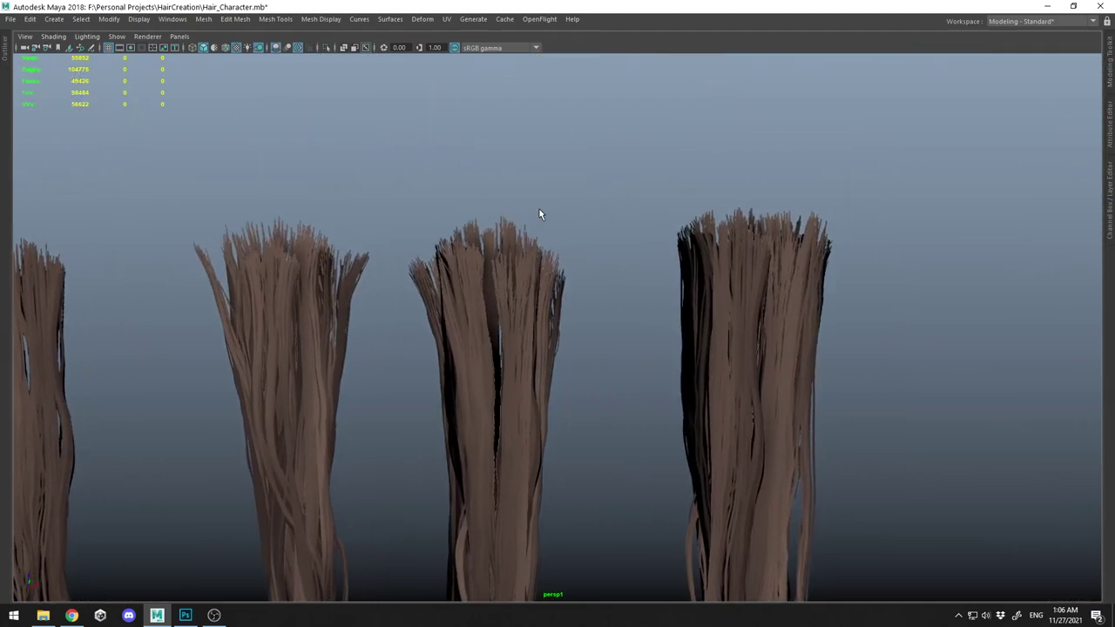
{"action": "left_click", "coordinate": [128, 47]}
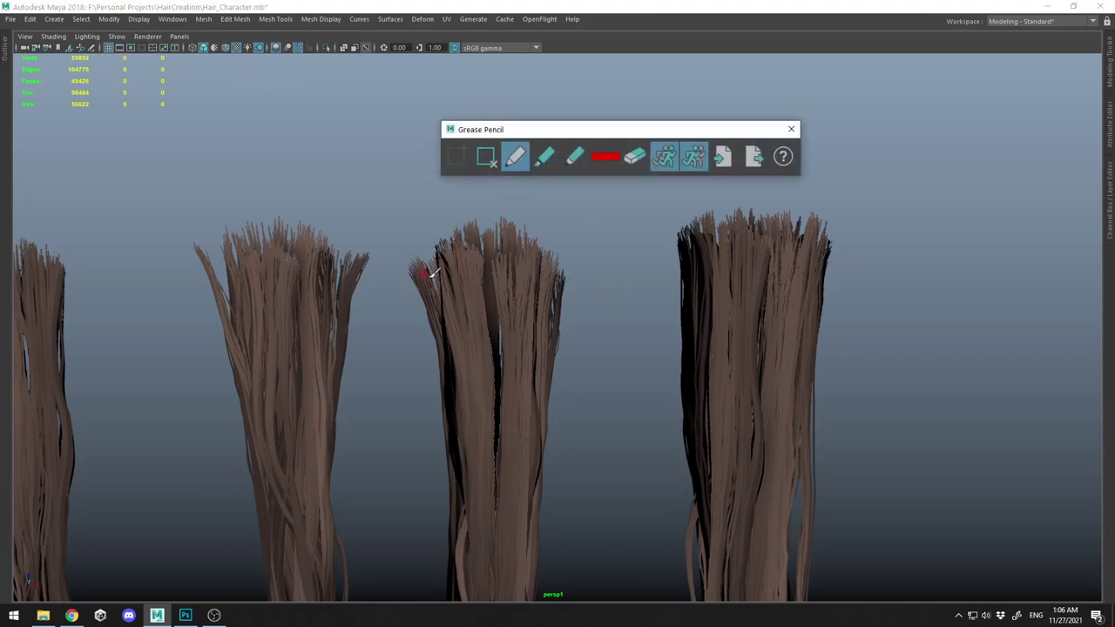
{"action": "left_click", "coordinate": [406, 218]}
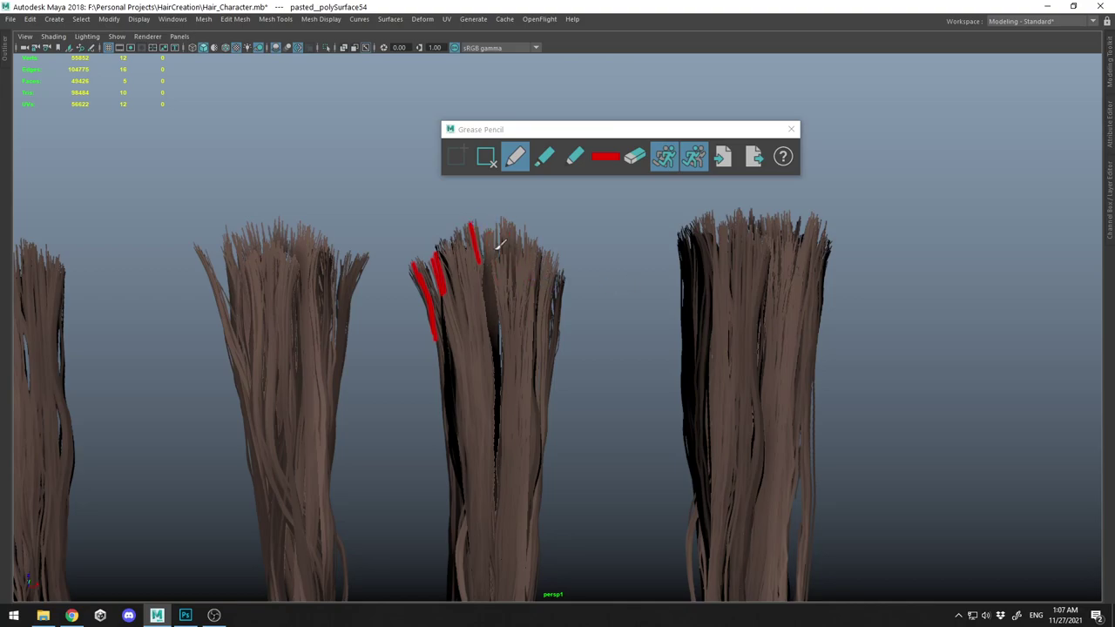
- Switch to Photoshop and mark the hairline strands in red on both adjoining photos of the blonde braided hairstyle
{"action": "left_click_drag", "start_coordinate": [704, 228], "coordinate": [717, 183]}
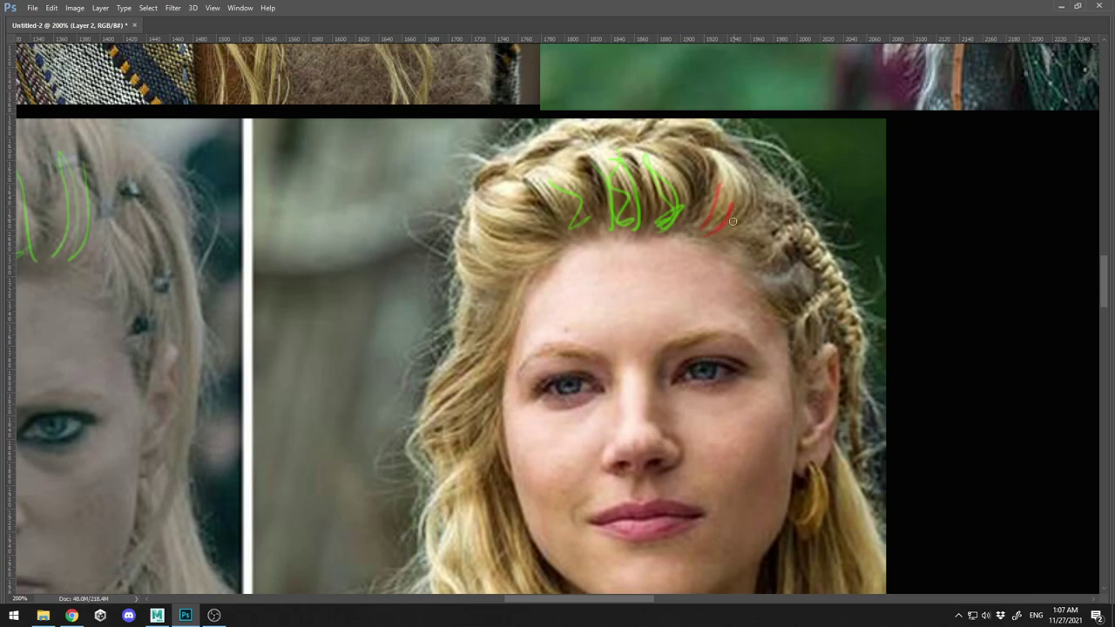
{"action": "key", "text": "ctrl+minus"}
{"action": "left_click_drag", "start_coordinate": [493, 358], "coordinate": [871, 274]}
{"action": "left_click_drag", "start_coordinate": [704, 243], "coordinate": [696, 268]}
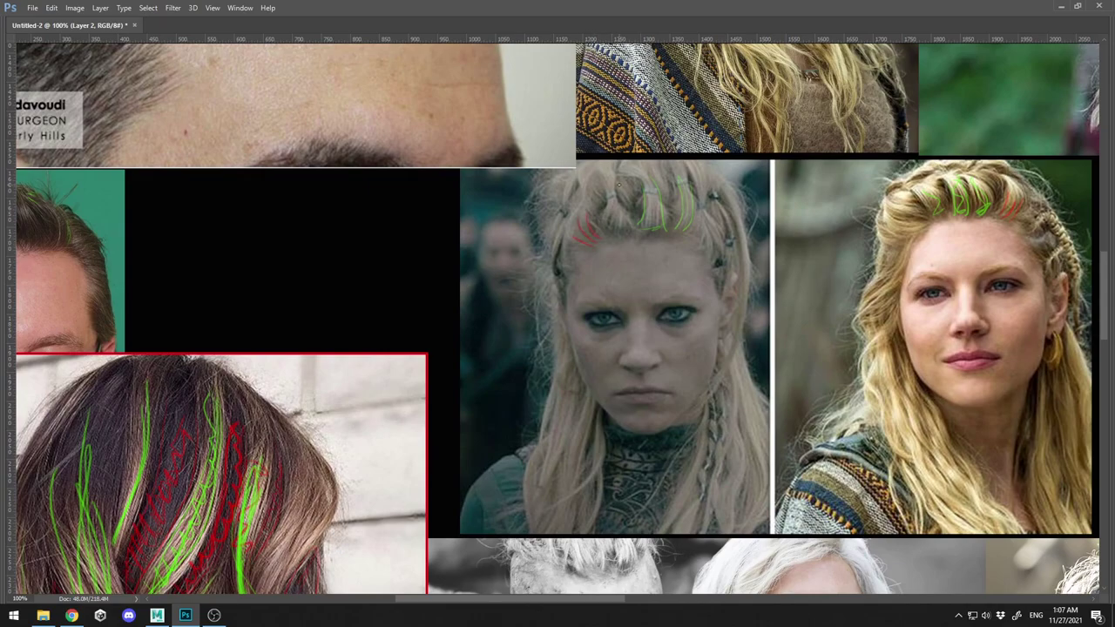
- Switch back to Maya and close the Grease Pencil
{"action": "left_click", "coordinate": [163, 617]}
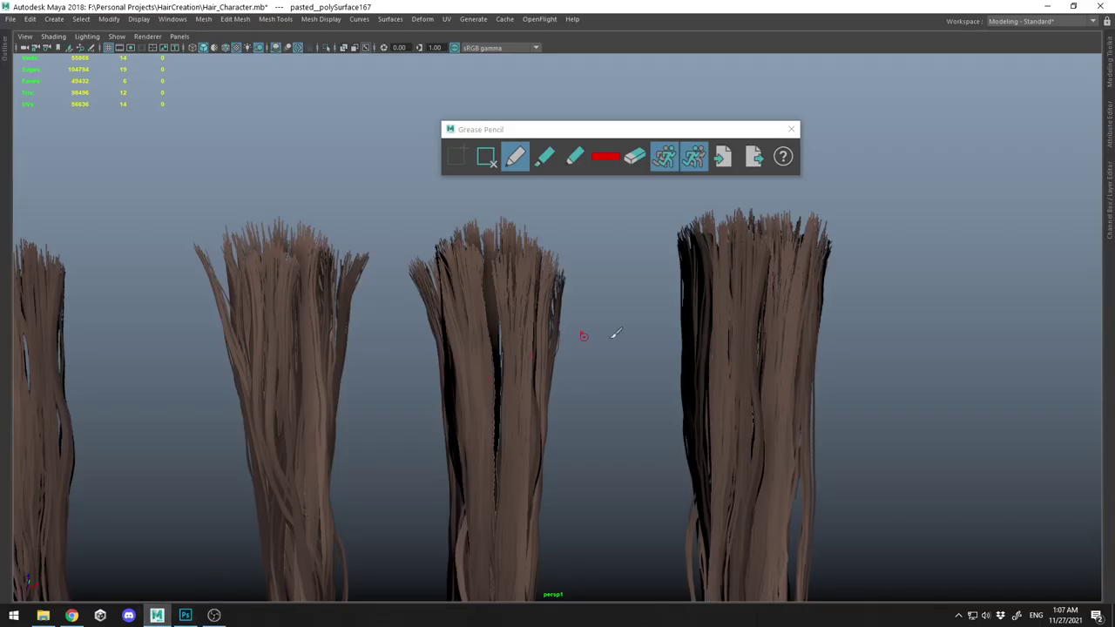
{"action": "scroll", "coordinate": [455, 234], "scroll_direction": "down", "scroll_amount": 4}
{"action": "middle_click_drag", "start_coordinate": [455, 274], "coordinate": [614, 253], "text": "alt"}
{"action": "mouse_move", "coordinate": [508, 276]}
{"action": "middle_mouse_down", "text": "alt"}
{"action": "mouse_move", "coordinate": [644, 256]}
{"action": "mouse_move", "coordinate": [756, 258]}
{"action": "mouse_move", "coordinate": [623, 262]}
{"action": "mouse_move", "coordinate": [697, 255]}
{"action": "middle_mouse_up", "text": "alt"}
{"action": "left_click_drag", "start_coordinate": [703, 272], "coordinate": [757, 261], "text": "alt"}
{"action": "left_click", "coordinate": [792, 130]}
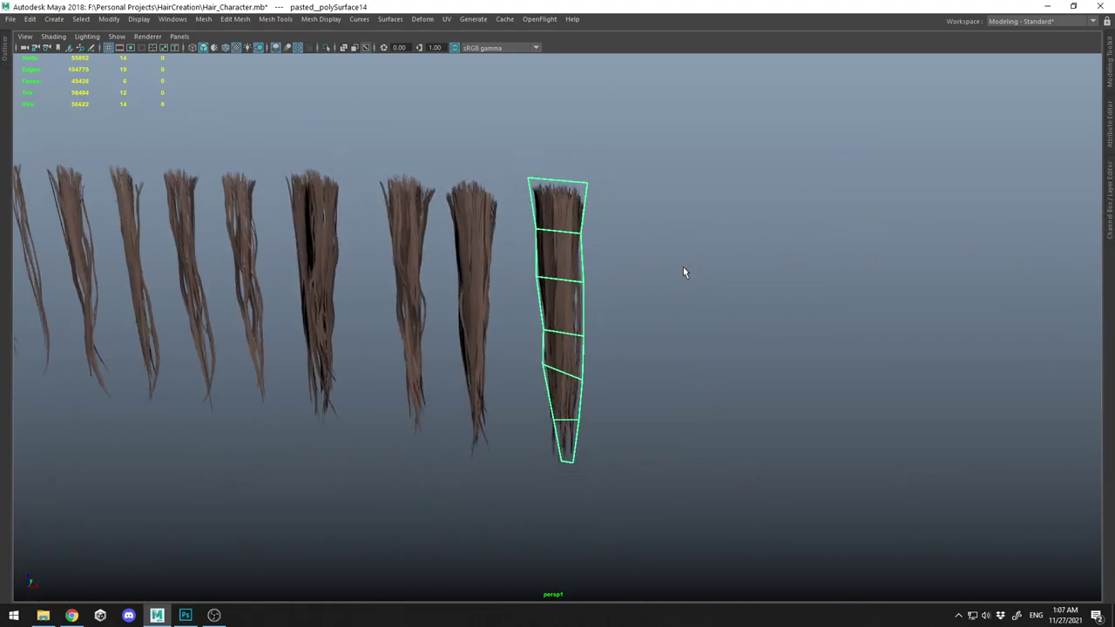
- Select and frame the swept-back front hair section on the character's head to examine its cards, including the view from behind
{"action": "scroll", "coordinate": [683, 271], "scroll_direction": "down", "scroll_amount": 6}
{"action": "middle_click_drag", "start_coordinate": [610, 340], "coordinate": [753, 244], "text": "alt"}
{"action": "left_click", "coordinate": [532, 340]}
{"action": "key", "text": "f"}
{"action": "left_click_drag", "start_coordinate": [533, 338], "coordinate": [647, 327], "text": "alt"}
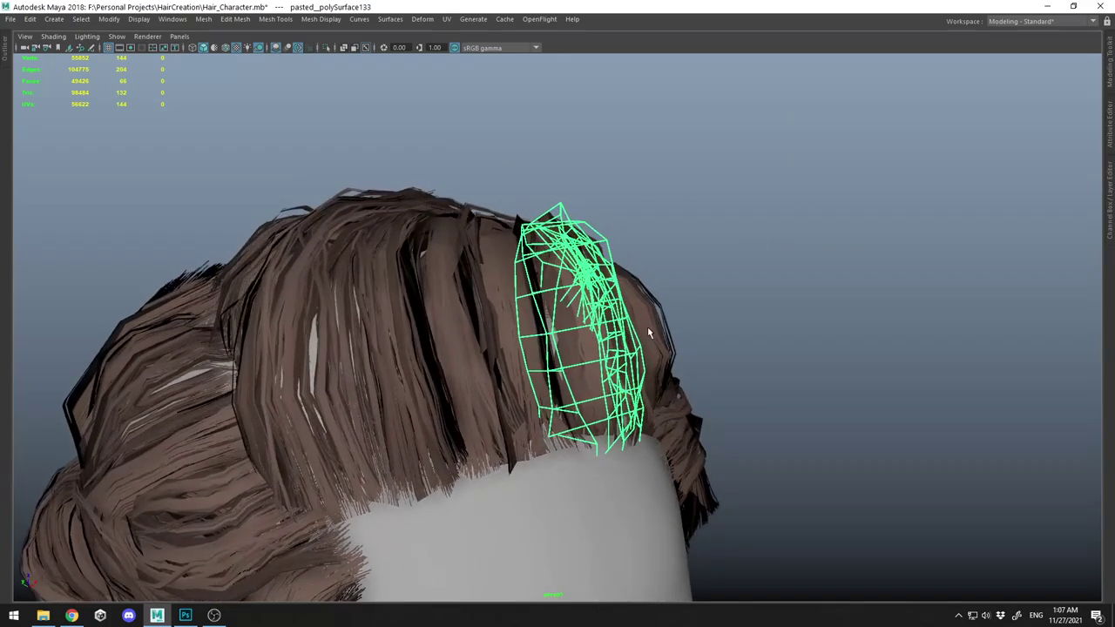
{"action": "scroll", "coordinate": [666, 301], "scroll_direction": "down", "scroll_amount": 3}
{"action": "left_click", "coordinate": [678, 289]}
{"action": "left_click_drag", "start_coordinate": [523, 344], "coordinate": [578, 267], "text": "alt"}
{"action": "left_click_drag", "start_coordinate": [579, 339], "coordinate": [510, 270], "text": "alt"}
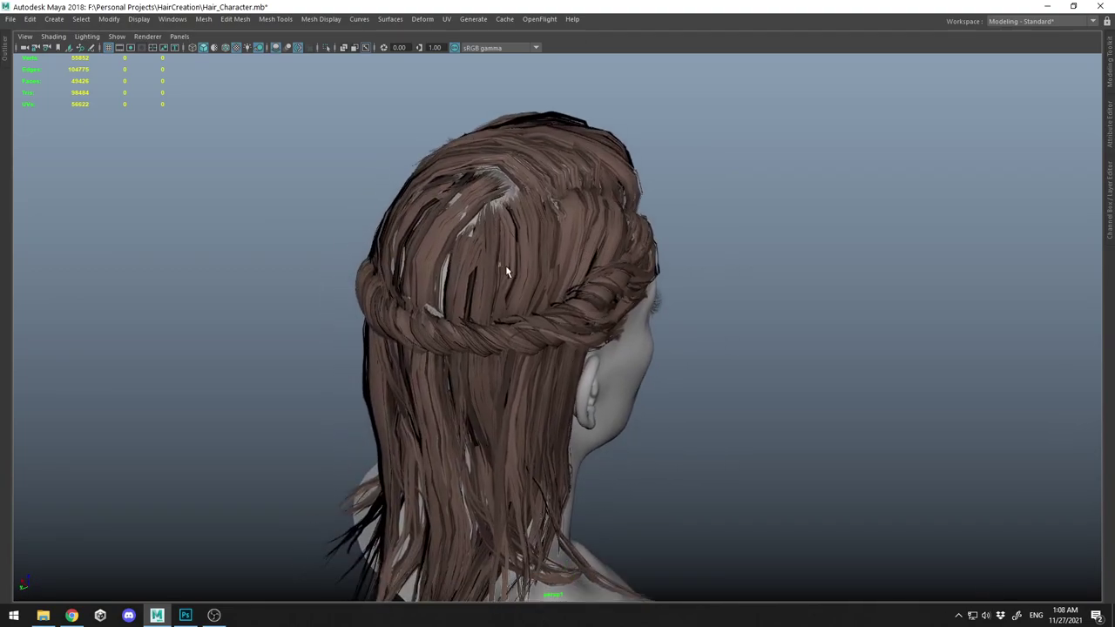
- Select individual hair sections at the back of the head to examine how they are layered around the braid
{"action": "left_click_drag", "start_coordinate": [494, 353], "coordinate": [444, 336], "text": "alt"}
{"action": "left_click", "coordinate": [479, 310]}
{"action": "middle_click_drag", "start_coordinate": [544, 409], "coordinate": [556, 328], "text": "alt"}
{"action": "left_click_drag", "start_coordinate": [557, 328], "coordinate": [520, 281], "text": "alt"}
{"action": "left_click", "coordinate": [519, 280]}
{"action": "left_click_drag", "start_coordinate": [543, 369], "coordinate": [701, 302], "text": "alt"}
{"action": "left_click", "coordinate": [541, 340]}
{"action": "left_click", "coordinate": [557, 329], "text": "shift"}
{"action": "left_click", "coordinate": [682, 285]}
{"action": "left_click", "coordinate": [634, 294]}
{"action": "mouse_move", "coordinate": [634, 294]}
{"action": "left_mouse_down", "text": "alt"}
{"action": "mouse_move", "coordinate": [417, 318]}
{"action": "mouse_move", "coordinate": [644, 292]}
{"action": "left_mouse_up", "text": "alt"}
{"action": "left_click", "coordinate": [434, 317]}
{"action": "left_click", "coordinate": [716, 267]}
{"action": "middle_click_drag", "start_coordinate": [557, 130], "coordinate": [537, 284], "text": "alt"}
{"action": "left_click_drag", "start_coordinate": [537, 284], "coordinate": [512, 320], "text": "alt"}
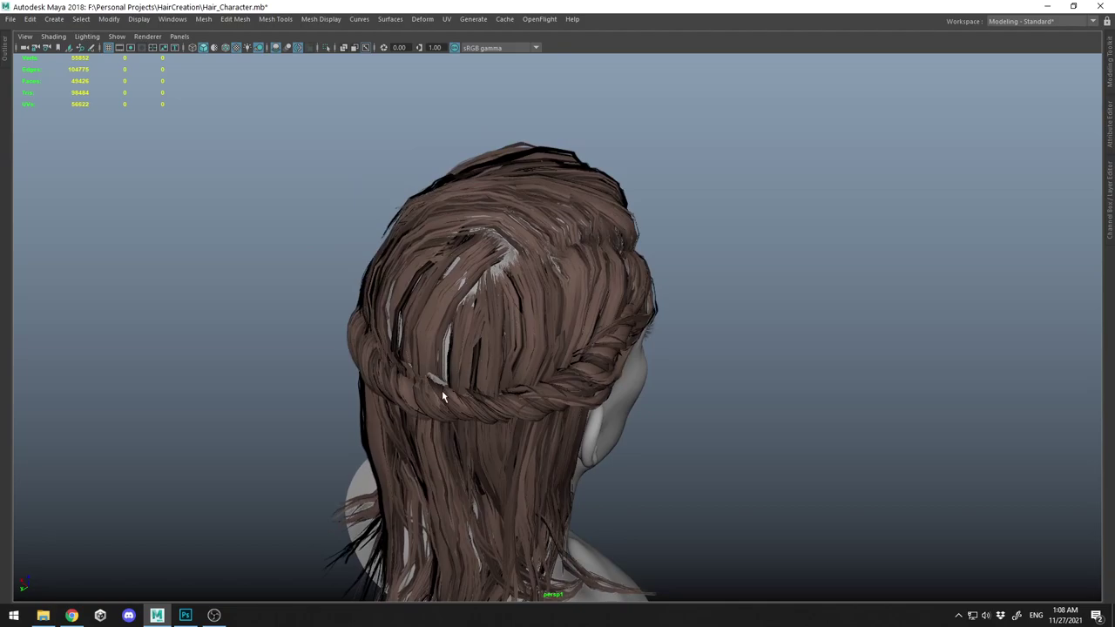
- Select all the top hair sections that sweep from the front hairline back over the crown
{"action": "left_click_drag", "start_coordinate": [488, 262], "coordinate": [448, 277], "text": "alt"}
{"action": "left_click", "coordinate": [475, 263]}
{"action": "left_click", "coordinate": [474, 255]}
{"action": "left_click", "coordinate": [541, 235], "text": "shift"}
{"action": "left_click", "coordinate": [508, 265]}
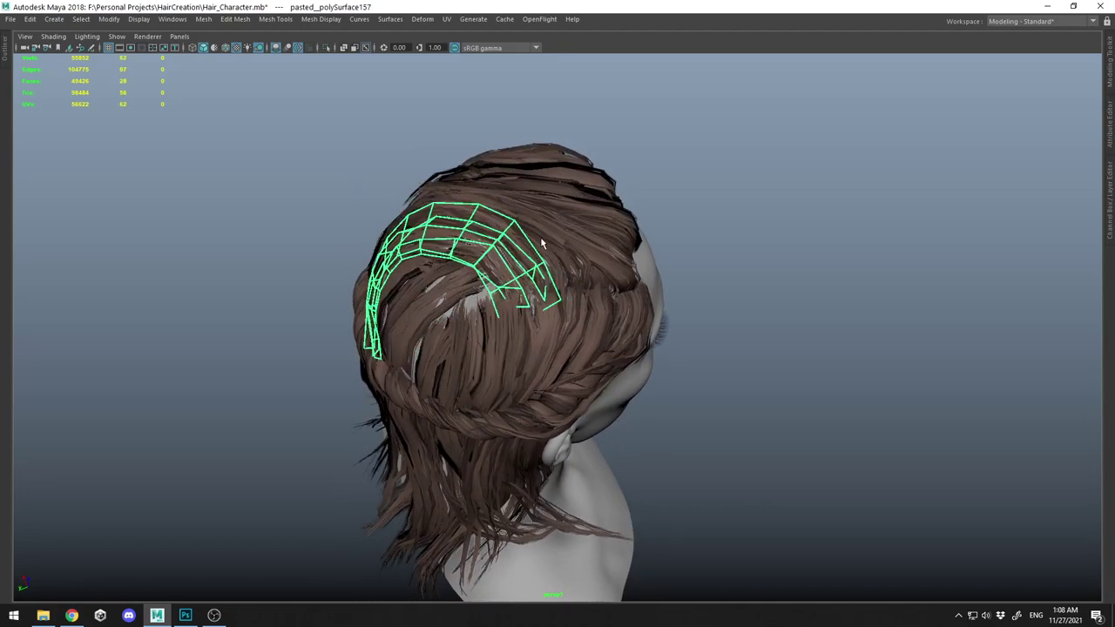
{"action": "left_click", "coordinate": [555, 235], "text": "shift"}
{"action": "left_click", "coordinate": [549, 260], "text": "shift"}
{"action": "left_click_drag", "start_coordinate": [598, 189], "coordinate": [565, 298], "text": "alt"}
{"action": "left_click", "coordinate": [564, 295], "text": "shift"}
{"action": "left_click_drag", "start_coordinate": [654, 251], "coordinate": [544, 227], "text": "alt"}
{"action": "left_click", "coordinate": [598, 248], "text": "shift"}
{"action": "left_click", "coordinate": [602, 272], "text": "shift"}
{"action": "left_click", "coordinate": [550, 356], "text": "shift"}
{"action": "left_click_drag", "start_coordinate": [648, 335], "coordinate": [580, 293], "text": "alt"}
{"action": "left_click", "coordinate": [484, 228], "text": "shift"}
{"action": "left_click_drag", "start_coordinate": [553, 248], "coordinate": [591, 273], "text": "alt"}
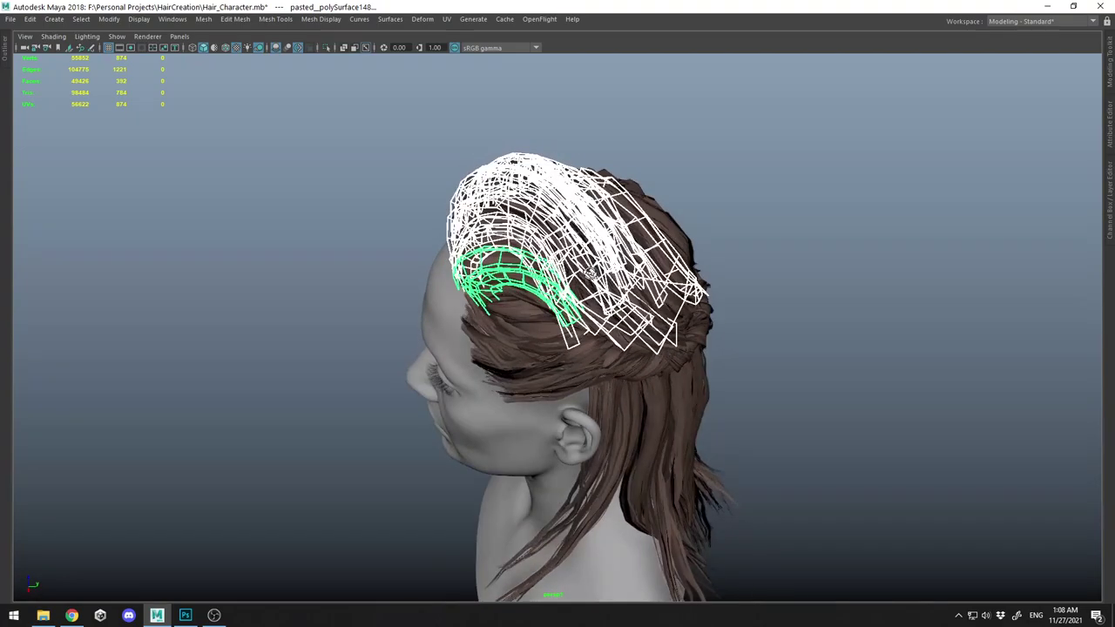
- Clear the selection and select the braid running along the left side of the head
{"action": "left_click", "coordinate": [784, 259]}
{"action": "left_click", "coordinate": [656, 293]}
{"action": "left_click_drag", "start_coordinate": [656, 294], "coordinate": [559, 284], "text": "alt"}
{"action": "left_click", "coordinate": [750, 281]}
{"action": "left_click_drag", "start_coordinate": [749, 281], "coordinate": [597, 298], "text": "alt"}
{"action": "scroll", "coordinate": [613, 273], "scroll_direction": "up", "scroll_amount": 2}
{"action": "left_click", "coordinate": [483, 236]}
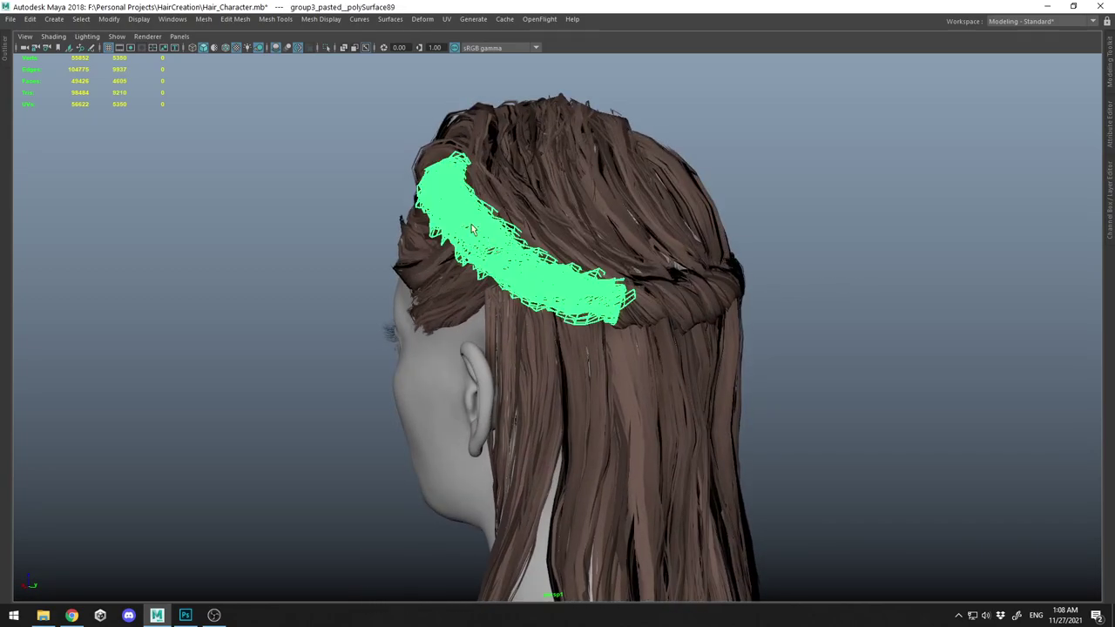
- Select the side hair sections above the ears on both sides of the head
{"action": "left_click_drag", "start_coordinate": [539, 277], "coordinate": [478, 295], "text": "alt"}
{"action": "left_click", "coordinate": [619, 325]}
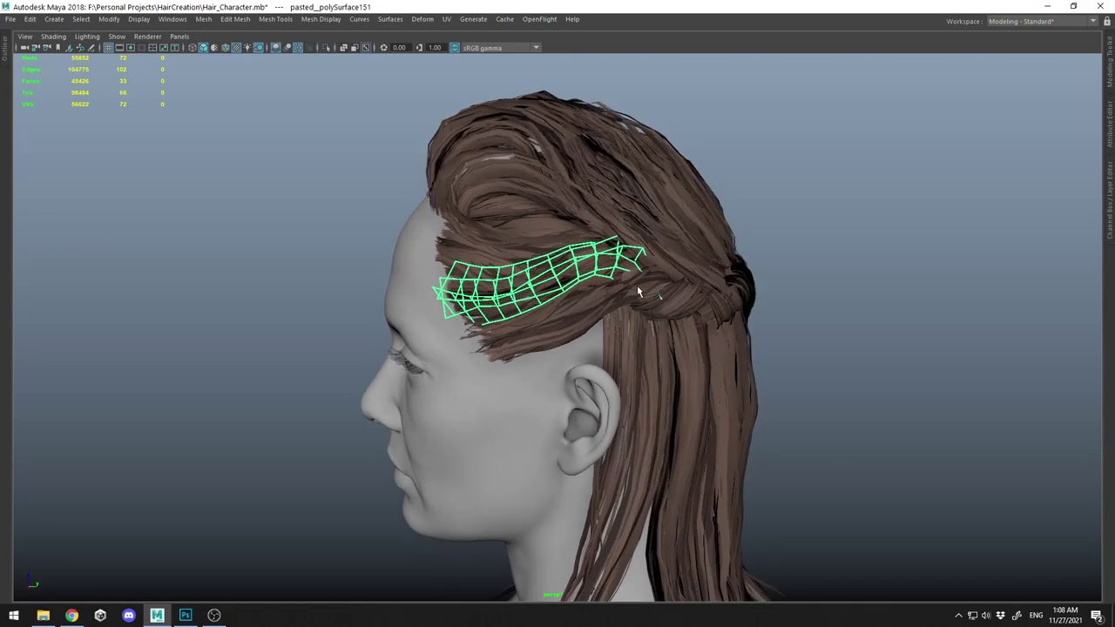
{"action": "left_click", "coordinate": [608, 313]}
{"action": "left_click", "coordinate": [478, 259]}
{"action": "left_click_drag", "start_coordinate": [621, 246], "coordinate": [383, 244], "text": "alt"}
{"action": "left_click", "coordinate": [585, 309]}
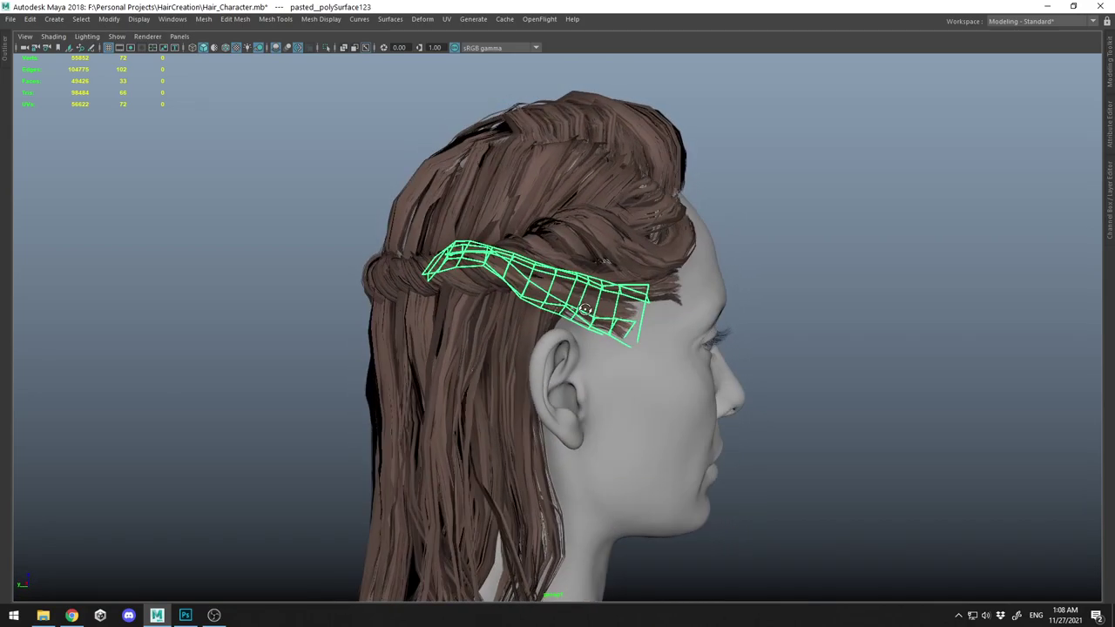
- Select the braid that wraps from the right side around the back of the head
{"action": "left_click_drag", "start_coordinate": [601, 305], "coordinate": [788, 264], "text": "alt"}
{"action": "right_click_drag", "start_coordinate": [788, 264], "coordinate": [847, 282], "text": "alt"}
{"action": "left_click", "coordinate": [846, 282]}
{"action": "left_click", "coordinate": [644, 332]}
{"action": "left_click", "coordinate": [637, 353]}
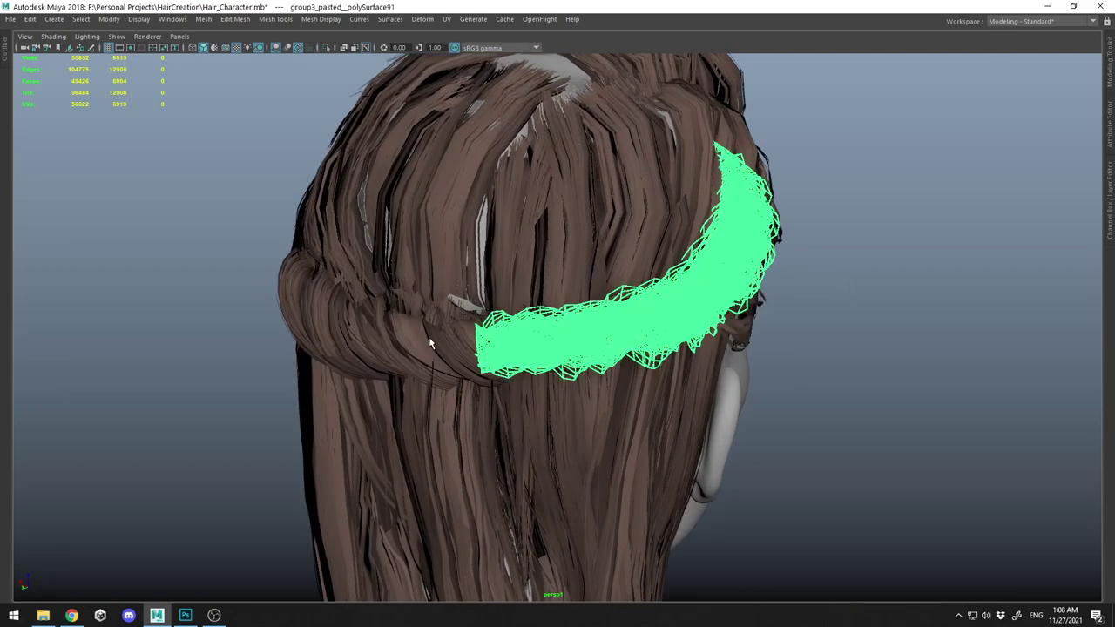
- Examine how the wrapped braids meet at the back of the head, selecting and deselecting the hair pieces around the join
{"action": "left_click_drag", "start_coordinate": [726, 302], "coordinate": [614, 324], "text": "alt"}
{"action": "left_click", "coordinate": [610, 331]}
{"action": "left_click", "coordinate": [586, 325]}
{"action": "left_click_drag", "start_coordinate": [582, 282], "coordinate": [593, 221], "text": "alt"}
{"action": "left_click", "coordinate": [556, 275]}
{"action": "left_click", "coordinate": [612, 246]}
{"action": "right_click_drag", "start_coordinate": [592, 221], "coordinate": [422, 228], "text": "alt"}
{"action": "left_click_drag", "start_coordinate": [422, 228], "coordinate": [484, 224], "text": "alt"}
{"action": "left_click", "coordinate": [792, 205]}
{"action": "left_click_drag", "start_coordinate": [792, 205], "coordinate": [710, 240], "text": "alt"}
{"action": "left_click_drag", "start_coordinate": [586, 260], "coordinate": [641, 279], "text": "alt"}
{"action": "left_click", "coordinate": [611, 324]}
{"action": "mouse_move", "coordinate": [611, 324]}
{"action": "left_mouse_down", "text": "alt"}
{"action": "mouse_move", "coordinate": [694, 331]}
{"action": "mouse_move", "coordinate": [600, 281]}
{"action": "mouse_move", "coordinate": [623, 308]}
{"action": "left_mouse_up", "text": "alt"}
{"action": "right_click_drag", "start_coordinate": [623, 306], "coordinate": [572, 340], "text": "alt"}
{"action": "left_click_drag", "start_coordinate": [572, 341], "coordinate": [743, 288], "text": "alt"}
{"action": "left_click", "coordinate": [872, 197]}
{"action": "left_click", "coordinate": [576, 353]}
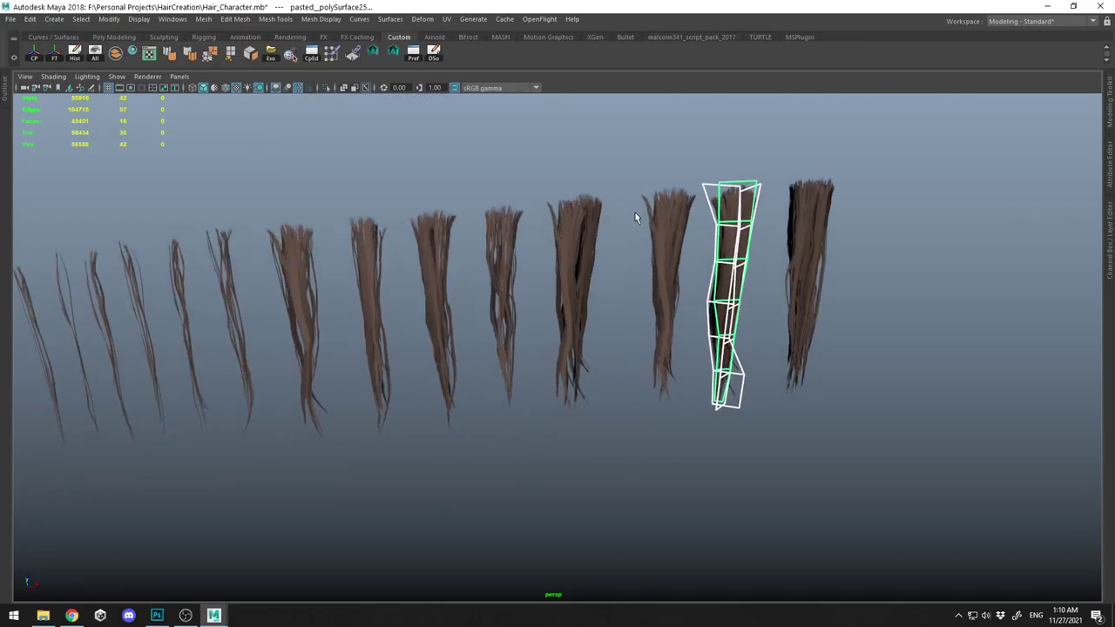
- Duplicate the sparse three-card clump in the middle of the lineup and move the copy past the end of the row
{"action": "left_click_drag", "start_coordinate": [627, 213], "coordinate": [601, 220], "text": "alt"}
{"action": "left_click_drag", "start_coordinate": [527, 243], "coordinate": [528, 247]}
{"action": "scroll", "coordinate": [533, 262], "scroll_direction": "down", "scroll_amount": 2}
{"action": "middle_click_drag", "start_coordinate": [550, 285], "coordinate": [509, 270], "text": "alt"}
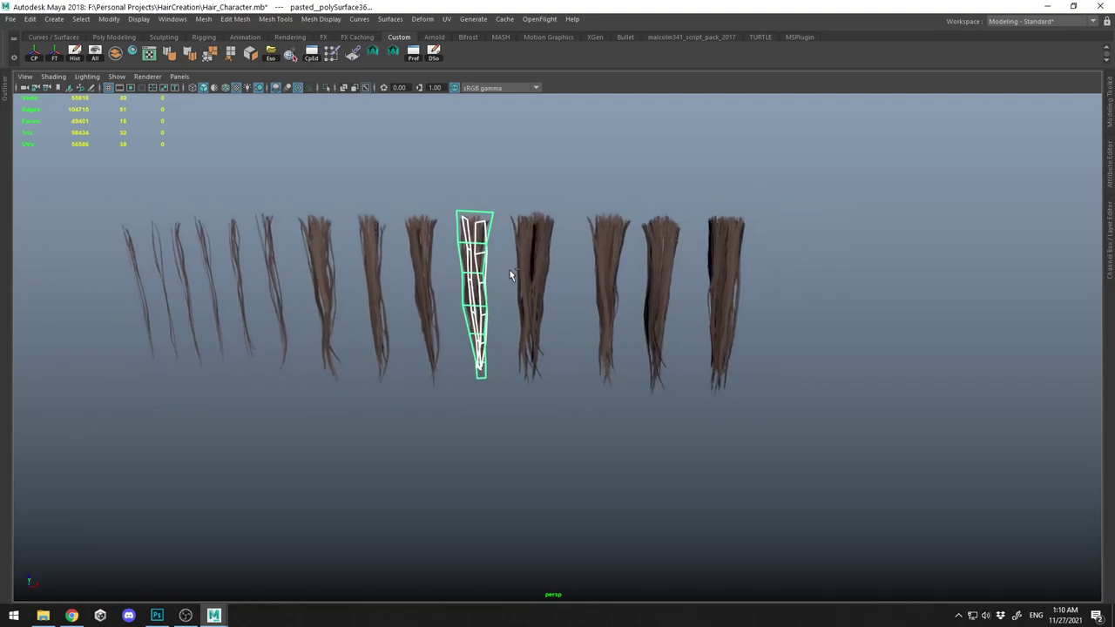
{"action": "left_click_drag", "start_coordinate": [620, 224], "coordinate": [1031, 266]}
{"action": "key", "text": "f"}
{"action": "middle_click_drag", "start_coordinate": [906, 288], "coordinate": [815, 299], "text": "alt"}
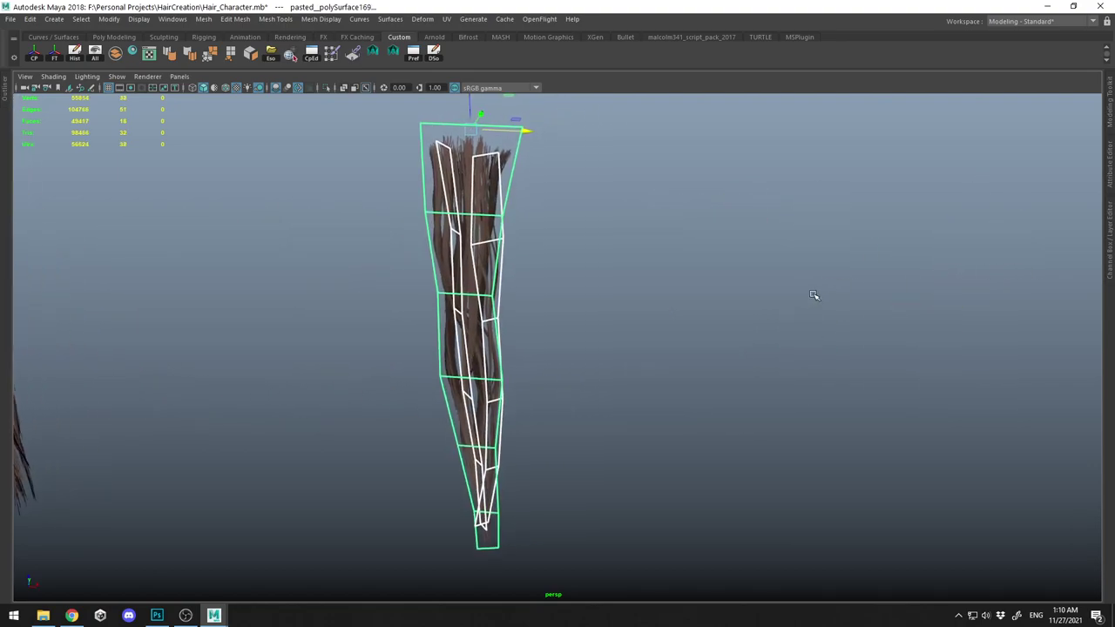
- Select all three cards of the copied clump and combine them into a single mesh
{"action": "scroll", "coordinate": [766, 285], "scroll_direction": "down", "scroll_amount": 2}
{"action": "left_click", "coordinate": [656, 168]}
{"action": "left_click_drag", "start_coordinate": [656, 167], "coordinate": [434, 317]}
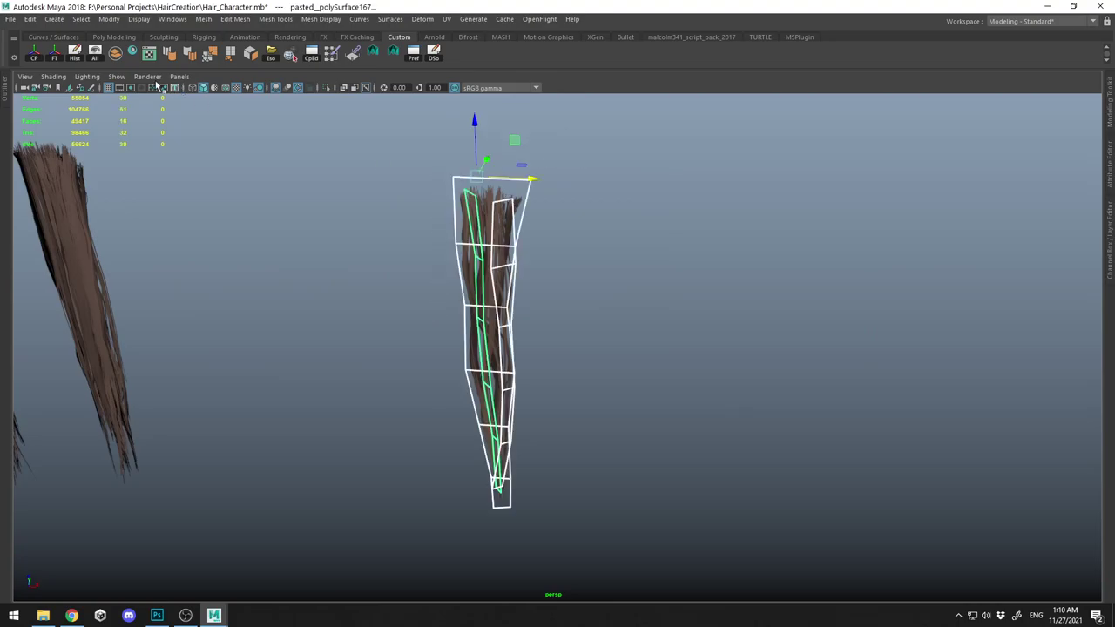
{"action": "left_click", "coordinate": [116, 54]}
{"action": "left_click_drag", "start_coordinate": [571, 221], "coordinate": [585, 200], "text": "alt"}
- In the front view, flatten the clump's upper and middle vertex rows so the three cards' vertices line up horizontally
{"action": "key", "text": "space"}
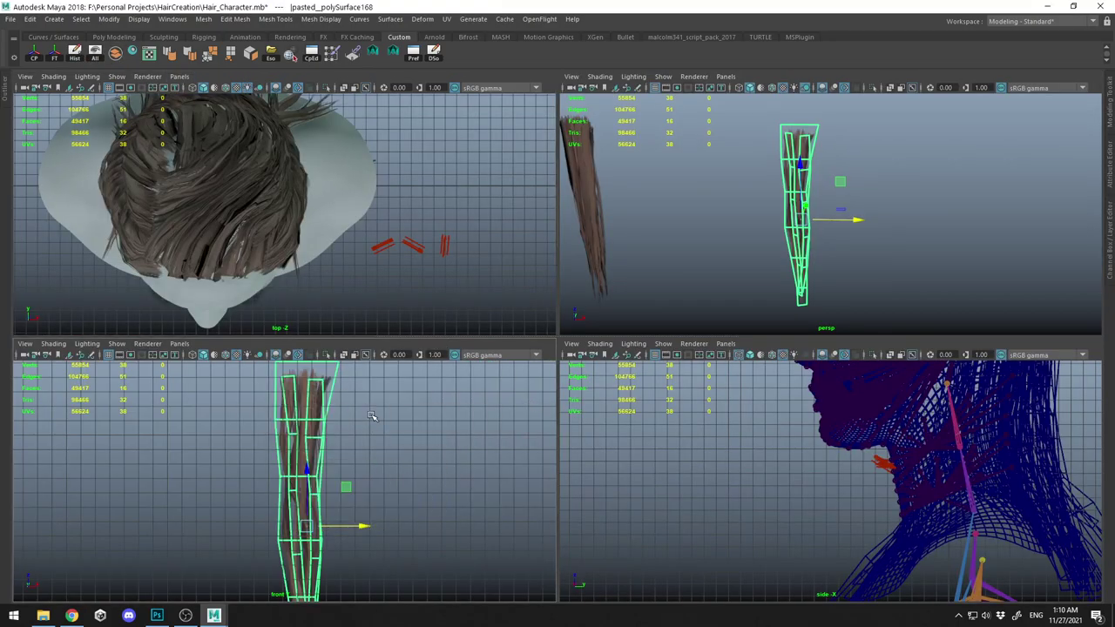
{"action": "key", "text": "space"}
{"action": "scroll", "coordinate": [307, 264], "scroll_direction": "down", "scroll_amount": 2}
{"action": "scroll", "coordinate": [550, 288], "scroll_direction": "down", "scroll_amount": 2}
{"action": "right_click_drag", "start_coordinate": [455, 275], "coordinate": [391, 264]}
{"action": "left_click_drag", "start_coordinate": [383, 254], "coordinate": [538, 306]}
{"action": "mouse_move", "coordinate": [450, 281]}
{"action": "left_mouse_down"}
{"action": "mouse_move", "coordinate": [454, 264]}
{"action": "mouse_move", "coordinate": [460, 298]}
{"action": "left_mouse_up"}
{"action": "middle_click_drag", "start_coordinate": [351, 321], "coordinate": [351, 280], "text": "alt"}
{"action": "left_click_drag", "start_coordinate": [451, 259], "coordinate": [459, 330]}
{"action": "middle_click_drag", "start_coordinate": [360, 355], "coordinate": [360, 321], "text": "alt"}
{"action": "left_click_drag", "start_coordinate": [359, 320], "coordinate": [552, 383]}
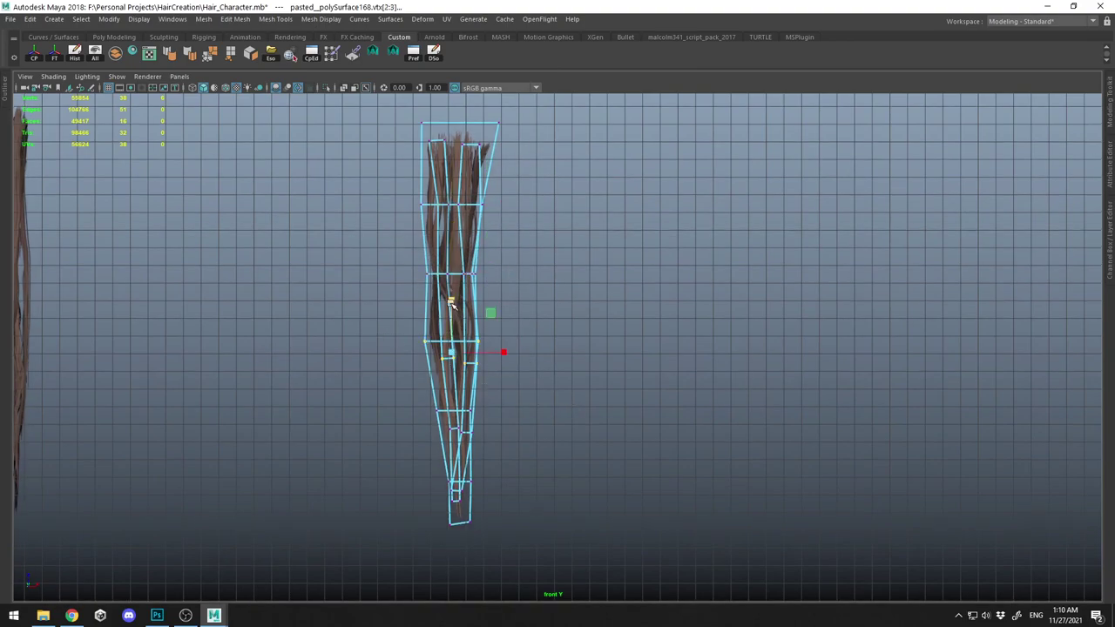
- Line up the clump's remaining vertex rows down to the tip and return to object selection
{"action": "middle_click_drag", "start_coordinate": [451, 304], "coordinate": [451, 263], "text": "alt"}
{"action": "left_click_drag", "start_coordinate": [398, 348], "coordinate": [461, 394]}
{"action": "middle_click_drag", "start_coordinate": [487, 439], "coordinate": [463, 346], "text": "alt"}
{"action": "scroll", "coordinate": [463, 346], "scroll_direction": "up", "scroll_amount": 3}
{"action": "left_click_drag", "start_coordinate": [371, 340], "coordinate": [506, 445]}
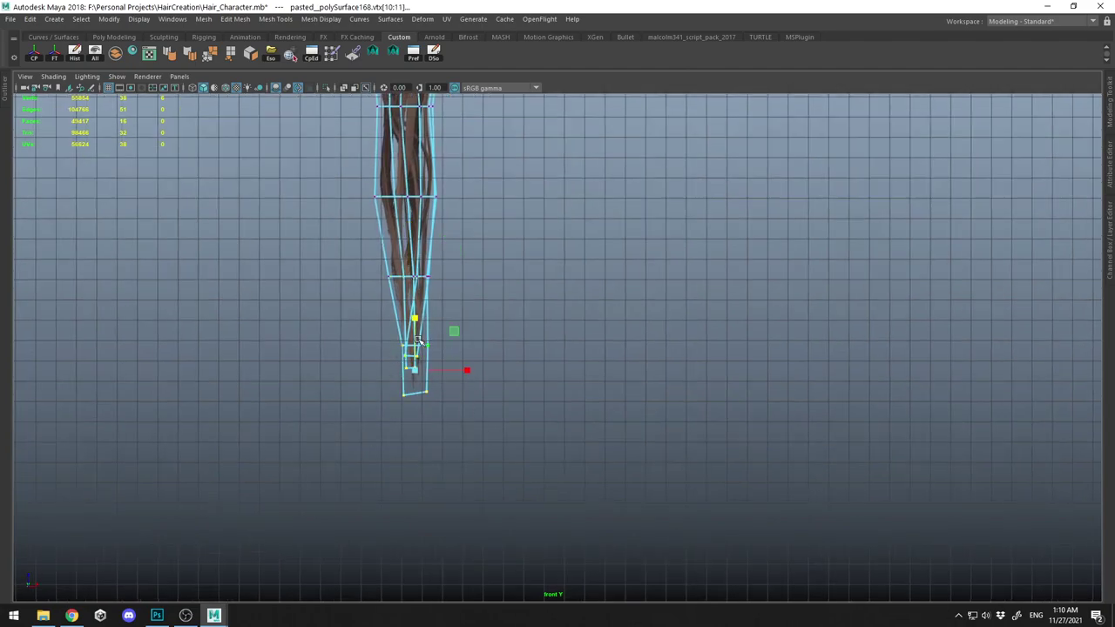
{"action": "middle_click_drag", "start_coordinate": [443, 340], "coordinate": [466, 451], "text": "alt"}
{"action": "middle_click_drag", "start_coordinate": [466, 387], "coordinate": [489, 448], "text": "alt"}
{"action": "middle_click_drag", "start_coordinate": [390, 425], "coordinate": [375, 408], "text": "alt"}
{"action": "right_click_drag", "start_coordinate": [389, 392], "coordinate": [427, 353]}
{"action": "left_click", "coordinate": [374, 305]}
{"action": "left_click", "coordinate": [446, 206]}
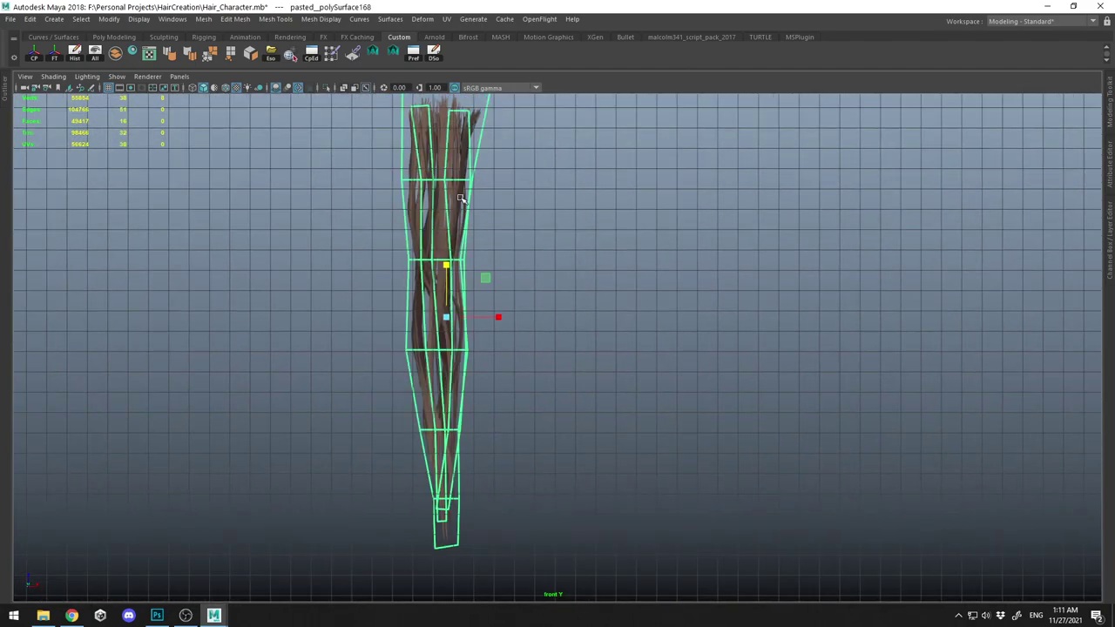
- Insert an edge loop across all three cards in each of the clump's four upper segments
{"action": "scroll", "coordinate": [485, 246], "scroll_direction": "down", "scroll_amount": 5}
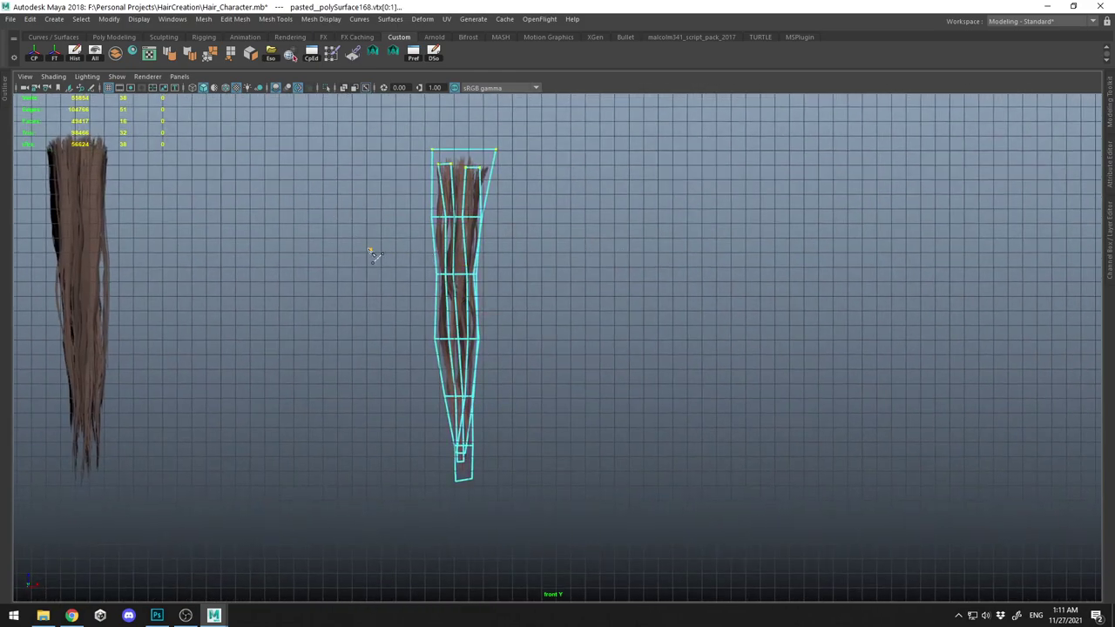
{"action": "left_click_drag", "start_coordinate": [627, 249], "coordinate": [628, 249]}
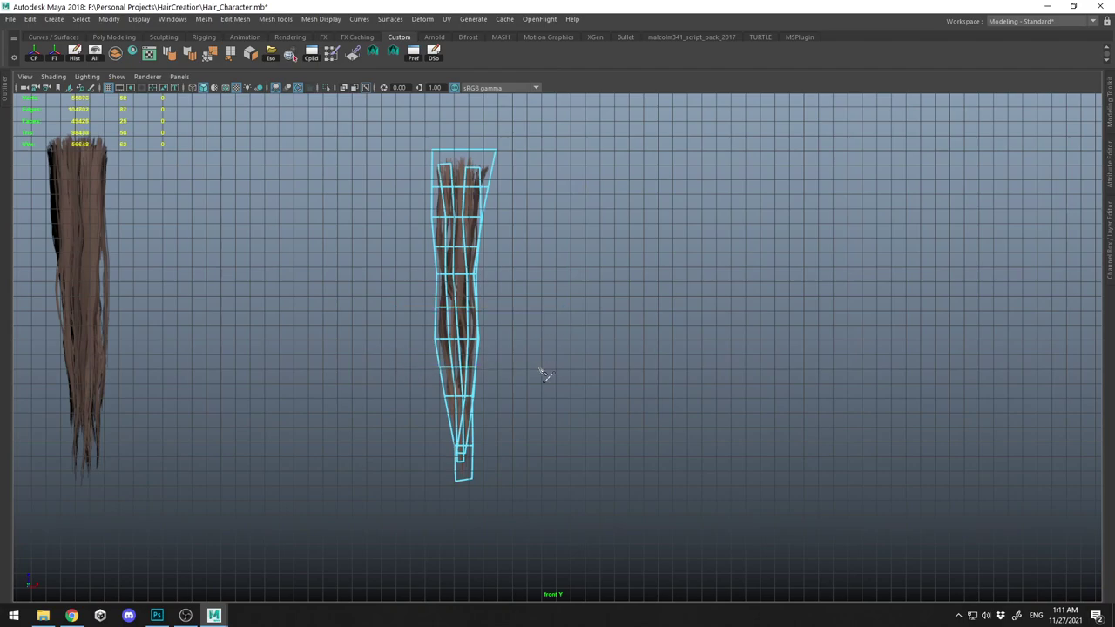
{"action": "right_click_drag", "start_coordinate": [453, 285], "coordinate": [600, 147]}
{"action": "left_click", "coordinate": [455, 206]}
- In the perspective view, move the subdivided clump away from the card lineup toward the character's head
{"action": "left_click_drag", "start_coordinate": [607, 223], "coordinate": [493, 252], "text": "alt"}
{"action": "key", "text": "space"}
{"action": "key", "text": "space"}
{"action": "left_click_drag", "start_coordinate": [687, 179], "coordinate": [671, 282], "text": "alt"}
{"action": "key", "text": "w"}
{"action": "scroll", "coordinate": [624, 287], "scroll_direction": "down", "scroll_amount": 3}
{"action": "middle_click_drag", "start_coordinate": [624, 287], "coordinate": [690, 261], "text": "alt"}
{"action": "left_click_drag", "start_coordinate": [678, 300], "coordinate": [321, 312]}
{"action": "key", "text": "f"}
{"action": "left_click_drag", "start_coordinate": [418, 300], "coordinate": [601, 348], "text": "alt"}
{"action": "right_click_drag", "start_coordinate": [601, 348], "coordinate": [506, 330], "text": "alt"}
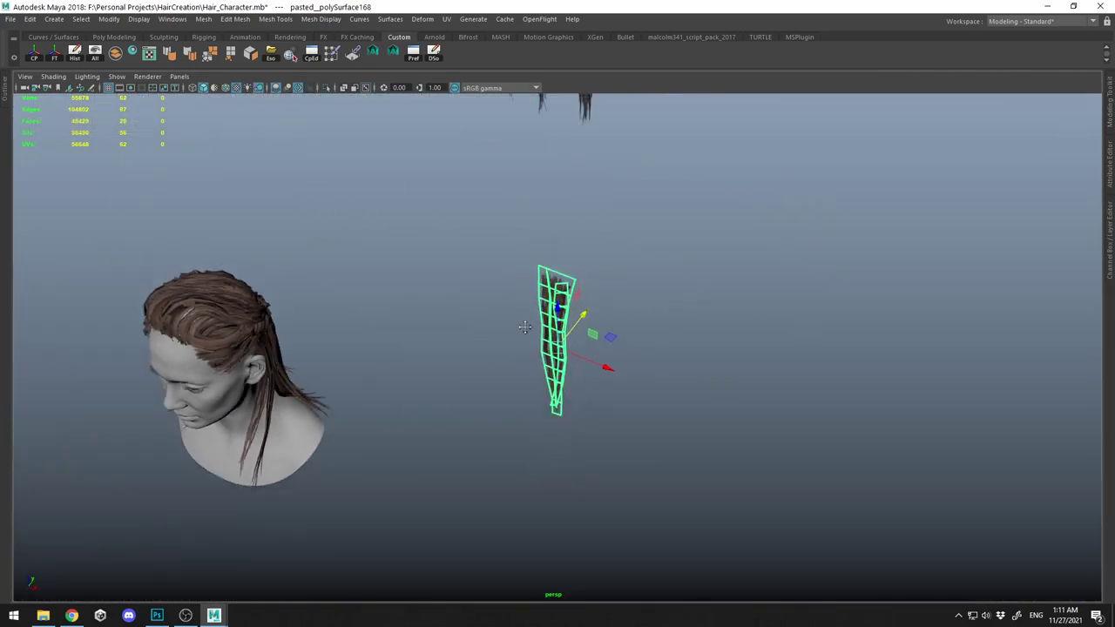
{"action": "middle_click_drag", "start_coordinate": [506, 331], "coordinate": [611, 319], "text": "alt"}
- Move the clump against the left side of the head, just in front of the ear
{"action": "left_click_drag", "start_coordinate": [711, 358], "coordinate": [482, 268]}
{"action": "key", "text": "f"}
{"action": "left_click_drag", "start_coordinate": [441, 329], "coordinate": [427, 341], "text": "alt"}
{"action": "middle_click_drag", "start_coordinate": [428, 341], "coordinate": [566, 181], "text": "alt"}
{"action": "right_click_drag", "start_coordinate": [566, 181], "coordinate": [359, 279], "text": "alt"}
{"action": "left_click_drag", "start_coordinate": [357, 278], "coordinate": [550, 297], "text": "alt"}
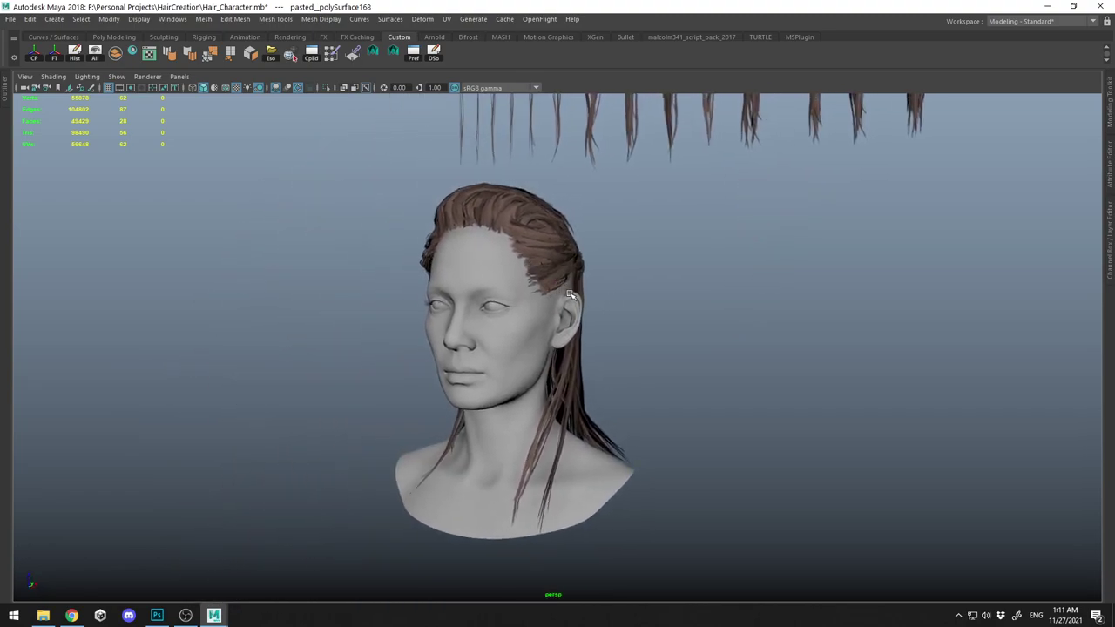
{"action": "right_click_drag", "start_coordinate": [651, 307], "coordinate": [590, 246], "text": "alt"}
{"action": "middle_click_drag", "start_coordinate": [590, 246], "coordinate": [547, 287], "text": "alt"}
{"action": "left_click_drag", "start_coordinate": [696, 145], "coordinate": [558, 410]}
{"action": "key", "text": "f"}
- Place the clump's pivot at its root and set its Z rotation to 90 so it lies along the side of the head
{"action": "left_click_drag", "start_coordinate": [672, 316], "coordinate": [541, 131], "text": "alt"}
{"action": "key", "text": "d"}
{"action": "key", "text": "e"}
{"action": "left_click_drag", "start_coordinate": [566, 184], "coordinate": [585, 188]}
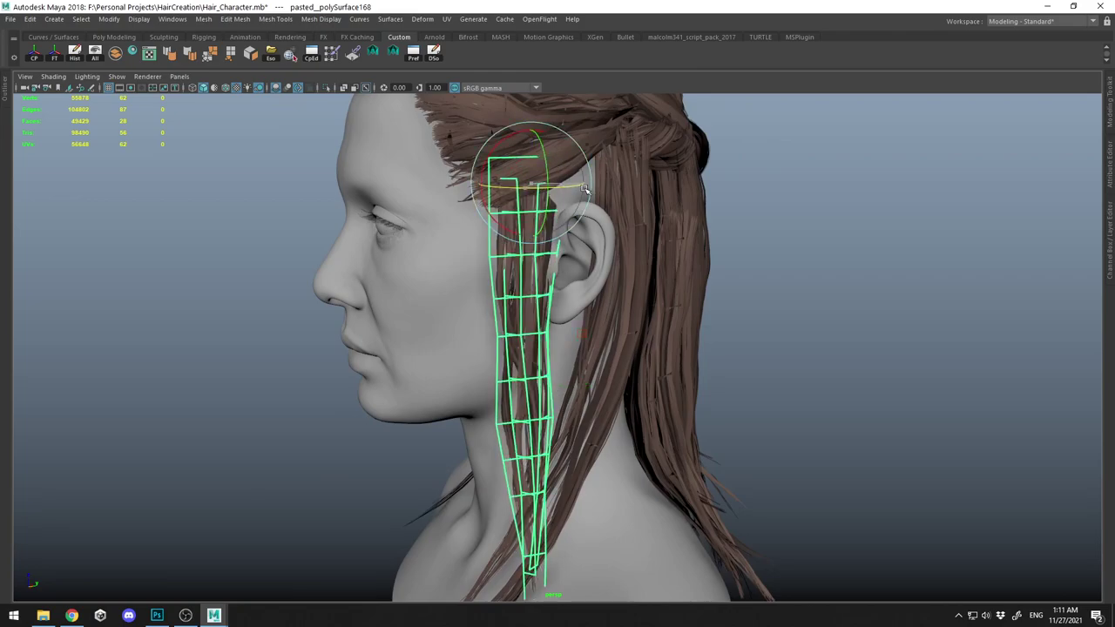
{"action": "key", "text": "ctrl+space"}
{"action": "key", "text": "ctrl+a"}
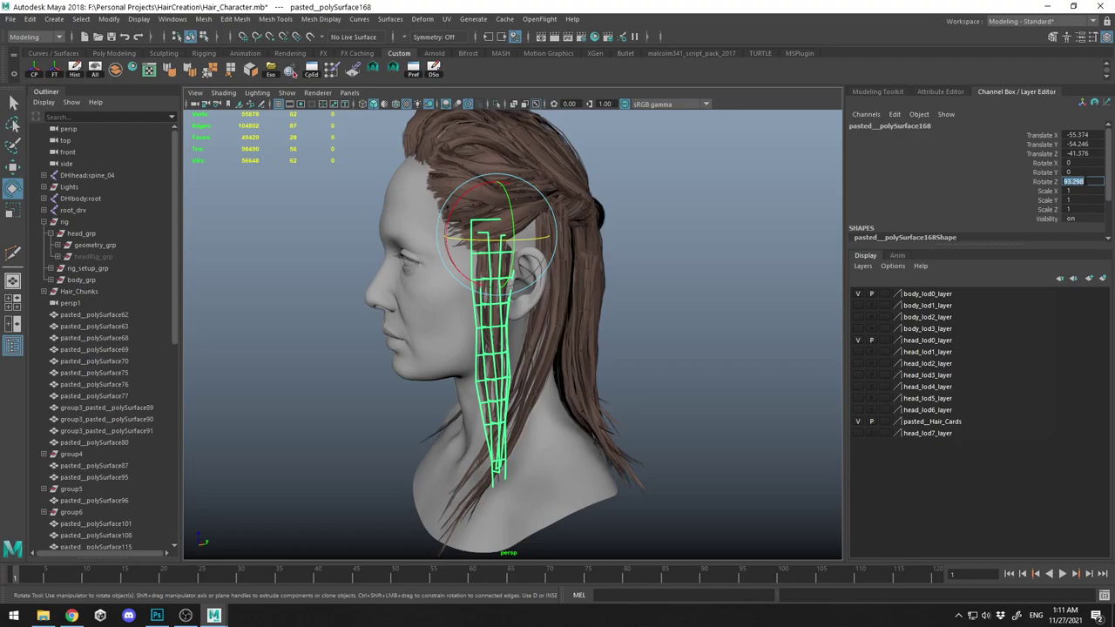
{"action": "key", "text": "Return"}
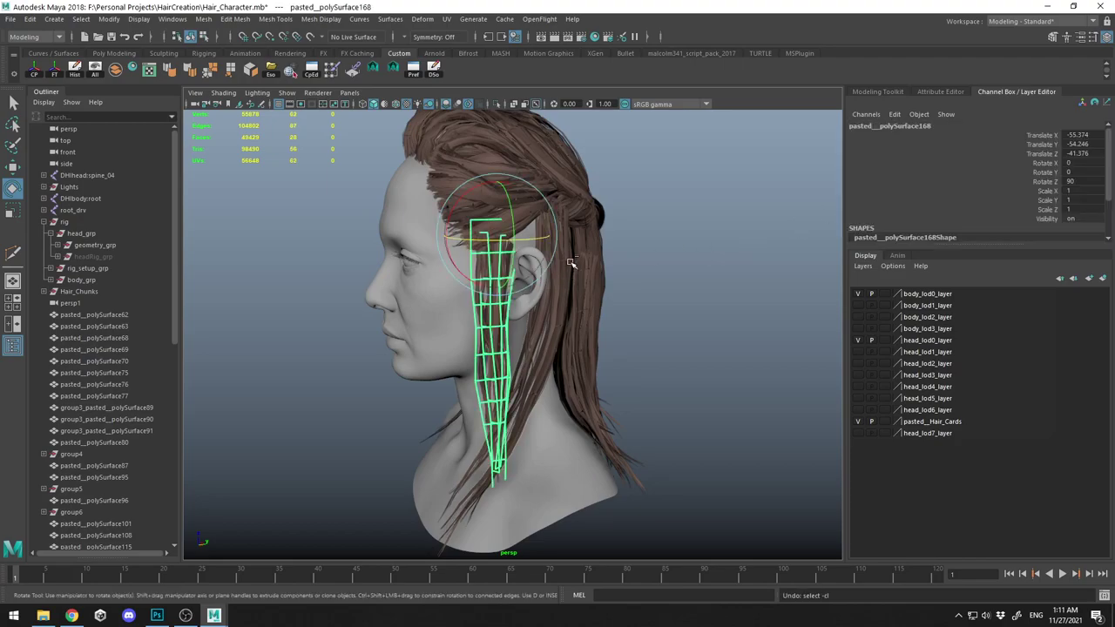
{"action": "key", "text": "ctrl+space"}
- Keep the Nonlinear deformer list open as a floating palette and add a Bend deformer to the clump
{"action": "left_click_drag", "start_coordinate": [533, 240], "coordinate": [517, 281], "text": "alt"}
{"action": "key", "text": "w"}
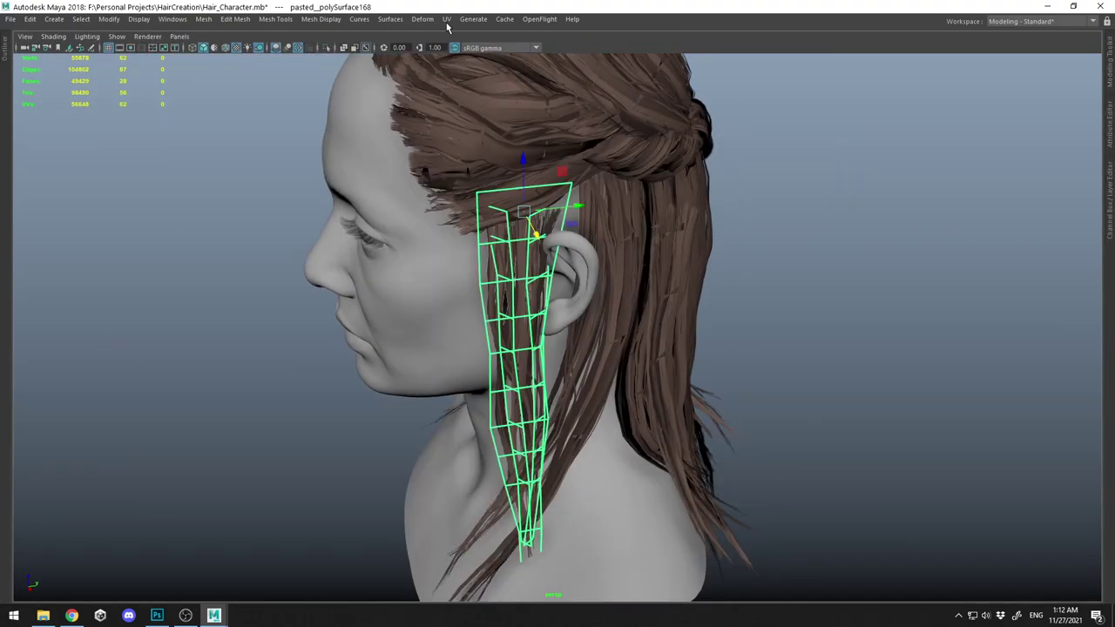
{"action": "left_click", "coordinate": [422, 19]}
{"action": "mouse_move", "coordinate": [478, 180]}
{"action": "left_click", "coordinate": [592, 175]}
{"action": "left_click_drag", "start_coordinate": [603, 166], "coordinate": [124, 106]}
{"action": "left_click_drag", "start_coordinate": [695, 212], "coordinate": [513, 153], "text": "alt"}
{"action": "left_click", "coordinate": [98, 120]}
- Rotate the bend handle upright so it runs along the hanging clump
{"action": "left_click_drag", "start_coordinate": [533, 254], "coordinate": [544, 409], "text": "alt"}
{"action": "key", "text": "e"}
{"action": "left_click_drag", "start_coordinate": [718, 247], "coordinate": [585, 240], "text": "alt"}
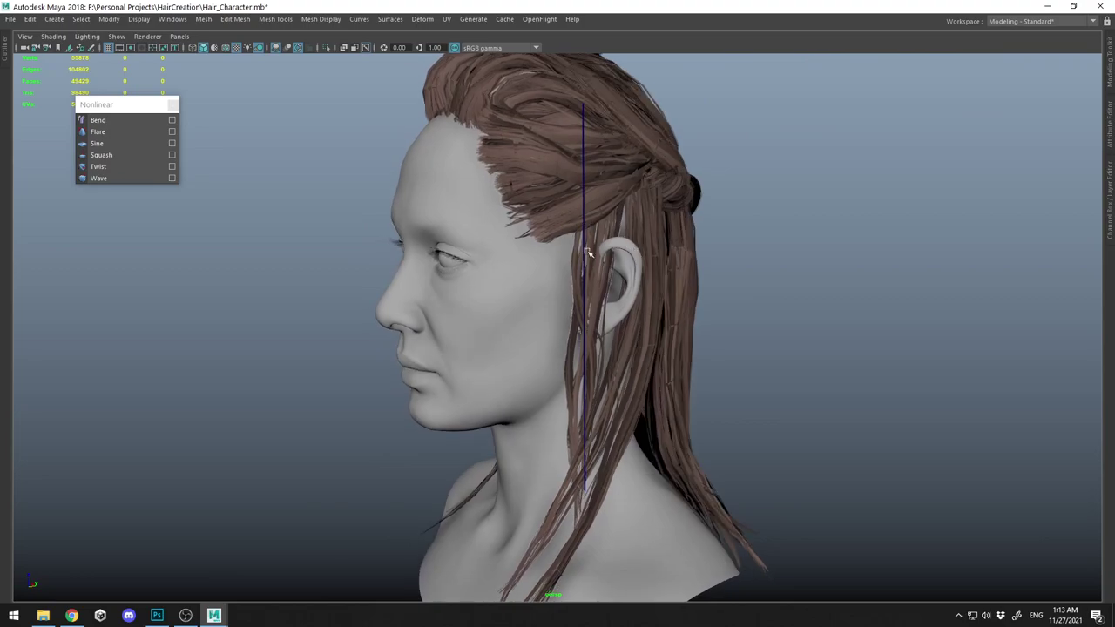
- Select the first bend handle and set its curvature to 24.124
{"action": "key", "text": "ctrl+space"}
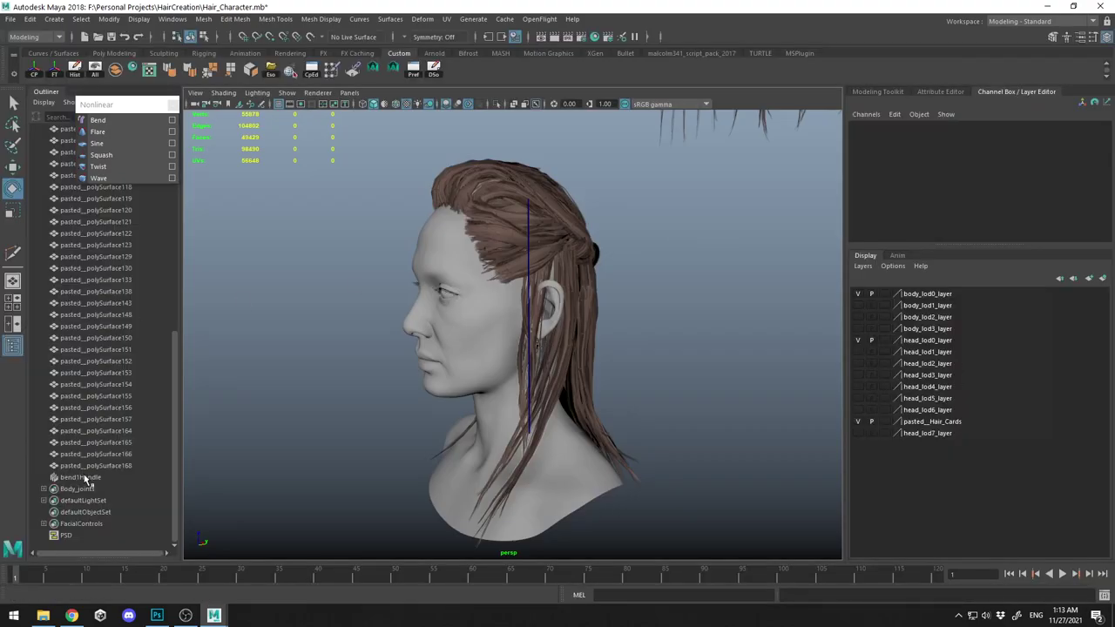
{"action": "left_click", "coordinate": [83, 478]}
{"action": "key", "text": "f"}
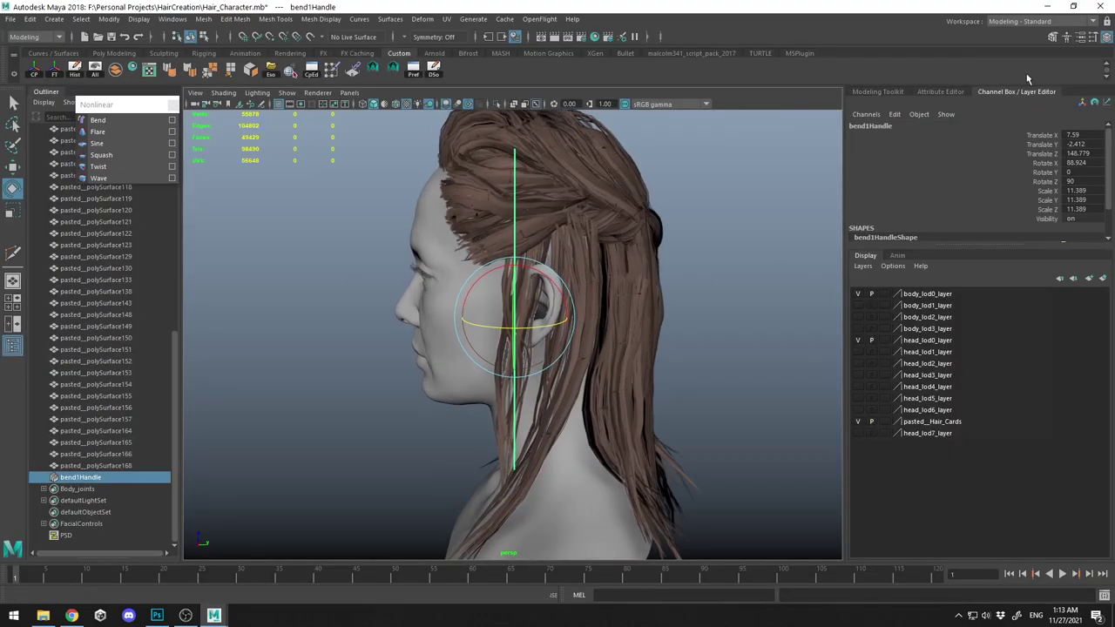
{"action": "key", "text": "ctrl+a"}
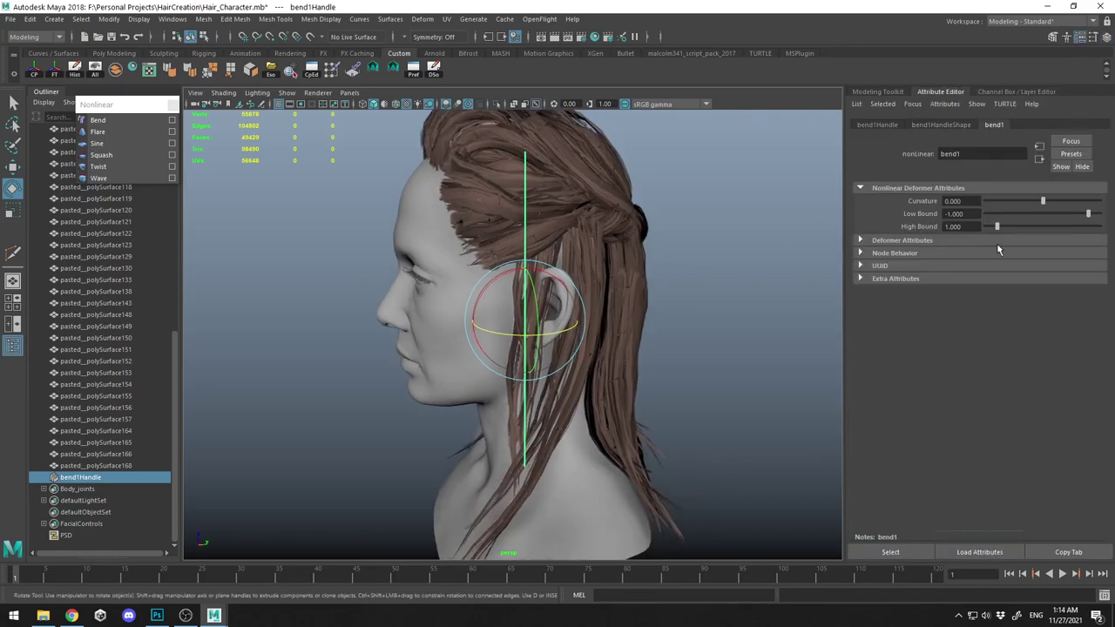
{"action": "left_click_drag", "start_coordinate": [1036, 202], "coordinate": [1049, 208]}
{"action": "left_click_drag", "start_coordinate": [679, 228], "coordinate": [759, 236], "text": "alt"}
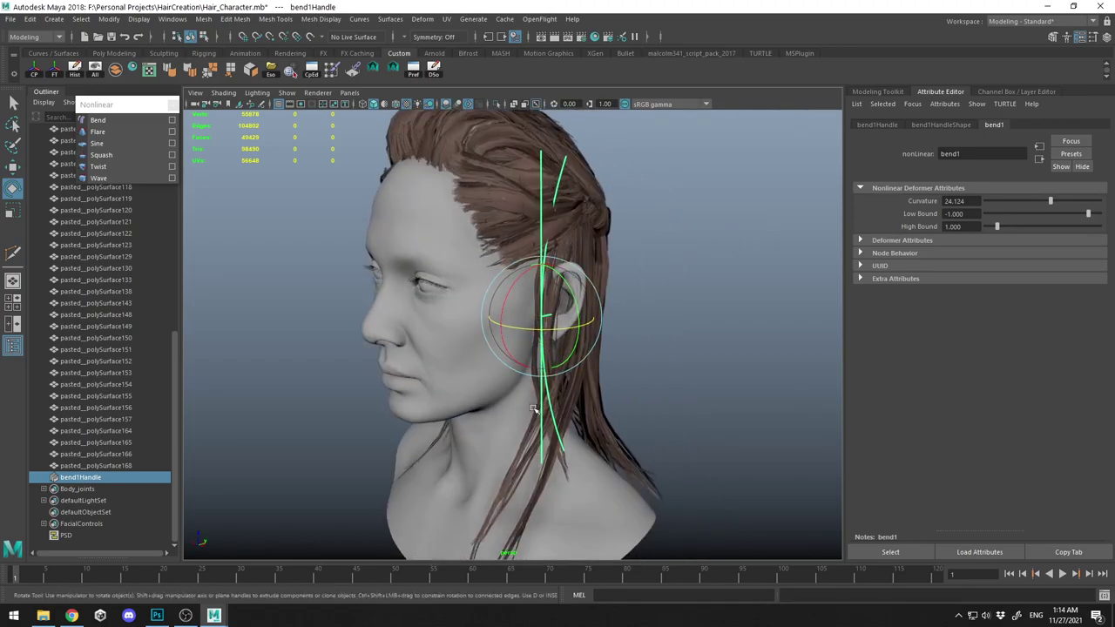
{"action": "left_click_drag", "start_coordinate": [550, 384], "coordinate": [560, 428], "text": "alt"}
{"action": "scroll", "coordinate": [666, 346], "scroll_direction": "up", "scroll_amount": 3}
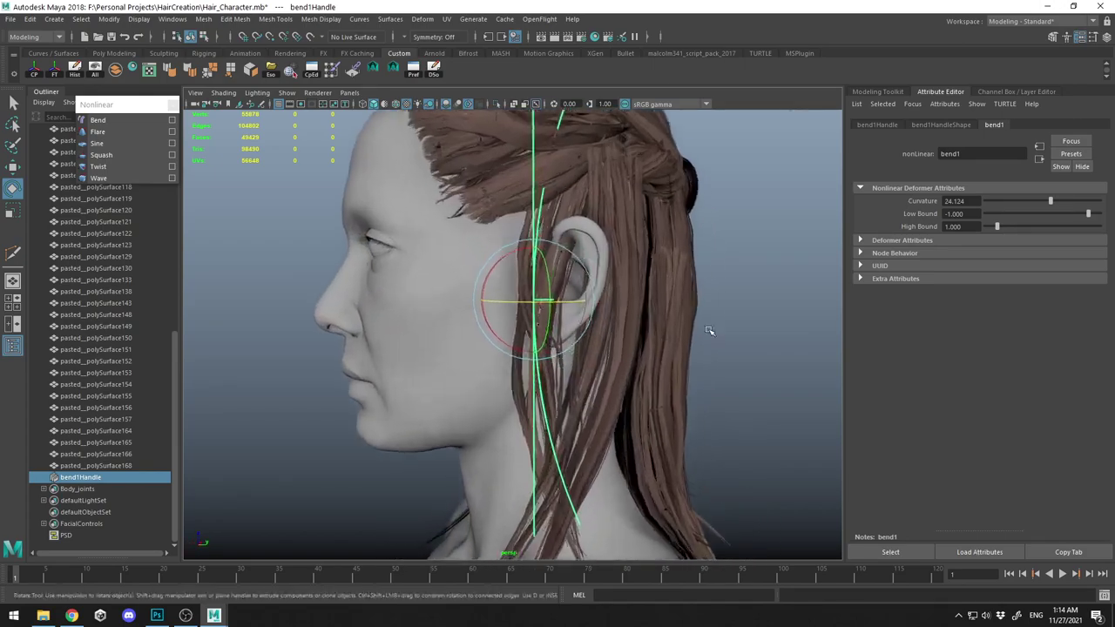
- Set the first bend's low bound to 0 and high bound to 0.876, and reposition its handle beside the ear
{"action": "left_click_drag", "start_coordinate": [995, 229], "coordinate": [1113, 221]}
{"action": "left_click_drag", "start_coordinate": [643, 226], "coordinate": [594, 229], "text": "alt"}
{"action": "key", "text": "w"}
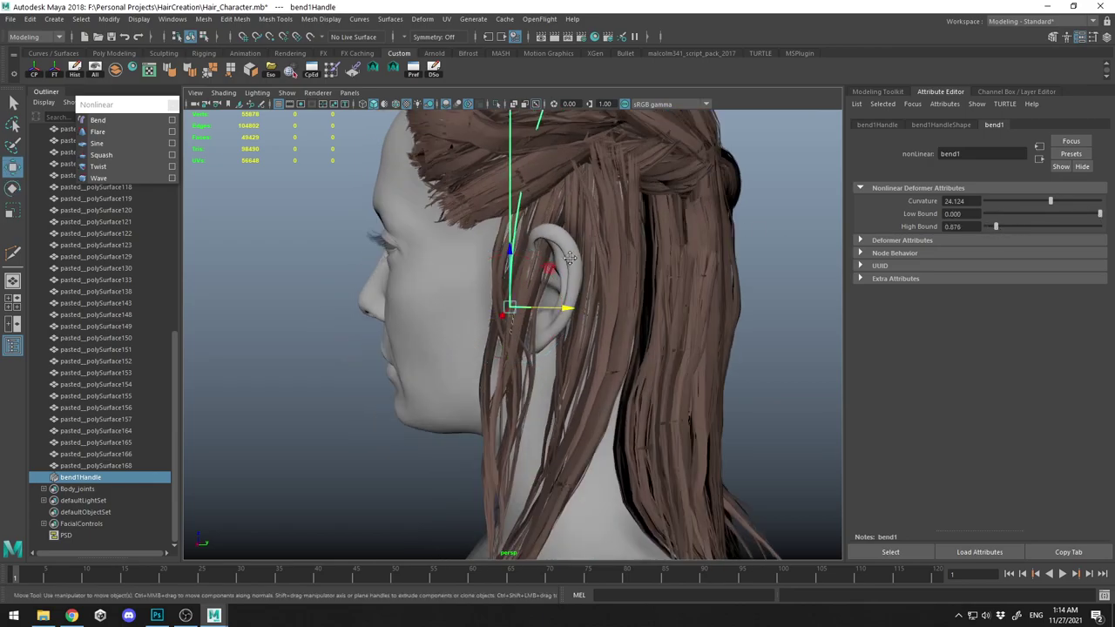
{"action": "middle_click_drag", "start_coordinate": [578, 234], "coordinate": [576, 271], "text": "alt"}
{"action": "left_click_drag", "start_coordinate": [514, 292], "coordinate": [526, 268]}
{"action": "mouse_move", "coordinate": [560, 325]}
{"action": "left_mouse_down"}
{"action": "mouse_move", "coordinate": [633, 323]}
{"action": "mouse_move", "coordinate": [588, 328]}
{"action": "mouse_move", "coordinate": [570, 312]}
{"action": "left_mouse_up"}
{"action": "key", "text": "e"}
- Reselect the hair clump in front of the ear and add a second Bend deformer to it
{"action": "key", "text": "q"}
{"action": "left_click", "coordinate": [581, 329]}
{"action": "key", "text": "ctrl+z"}
{"action": "key", "text": "ctrl+z"}
{"action": "left_click", "coordinate": [546, 365]}
{"action": "left_click_drag", "start_coordinate": [547, 370], "coordinate": [428, 209], "text": "alt"}
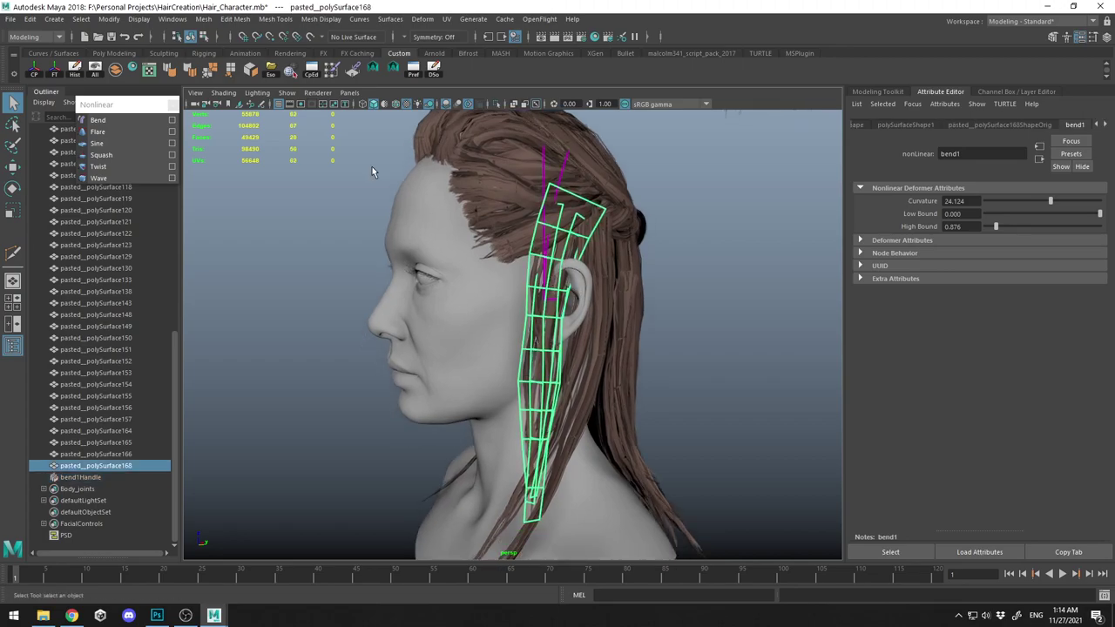
{"action": "left_click", "coordinate": [98, 121]}
- Rotate the second bend handle to follow the clump and set its curvature to -61.237
{"action": "left_click_drag", "start_coordinate": [487, 261], "coordinate": [516, 317], "text": "alt"}
{"action": "key", "text": "e"}
{"action": "key", "text": "w"}
{"action": "key", "text": "e"}
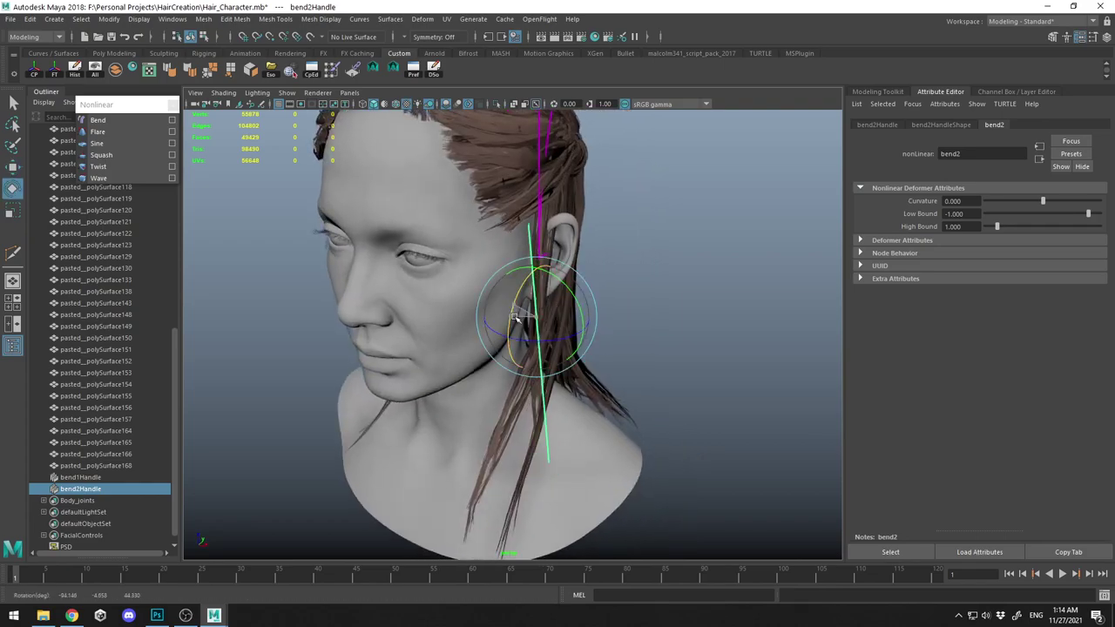
{"action": "left_click_drag", "start_coordinate": [641, 282], "coordinate": [615, 271], "text": "alt"}
{"action": "left_click_drag", "start_coordinate": [1043, 201], "coordinate": [1023, 210]}
{"action": "left_click_drag", "start_coordinate": [536, 293], "coordinate": [562, 342], "text": "alt"}
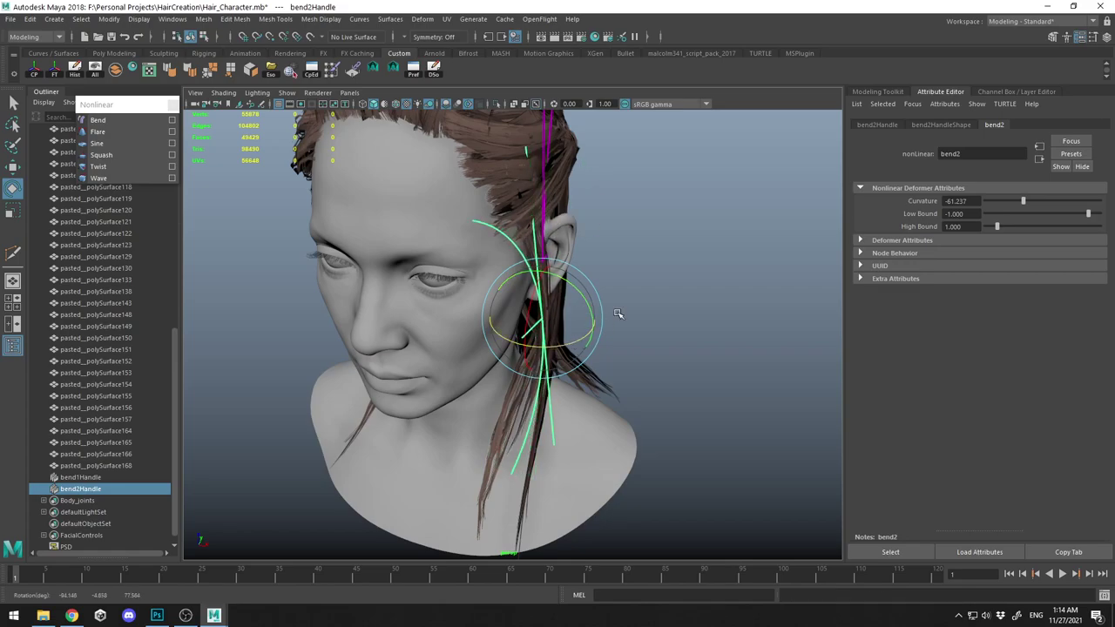
{"action": "left_click_drag", "start_coordinate": [618, 314], "coordinate": [654, 307], "text": "alt"}
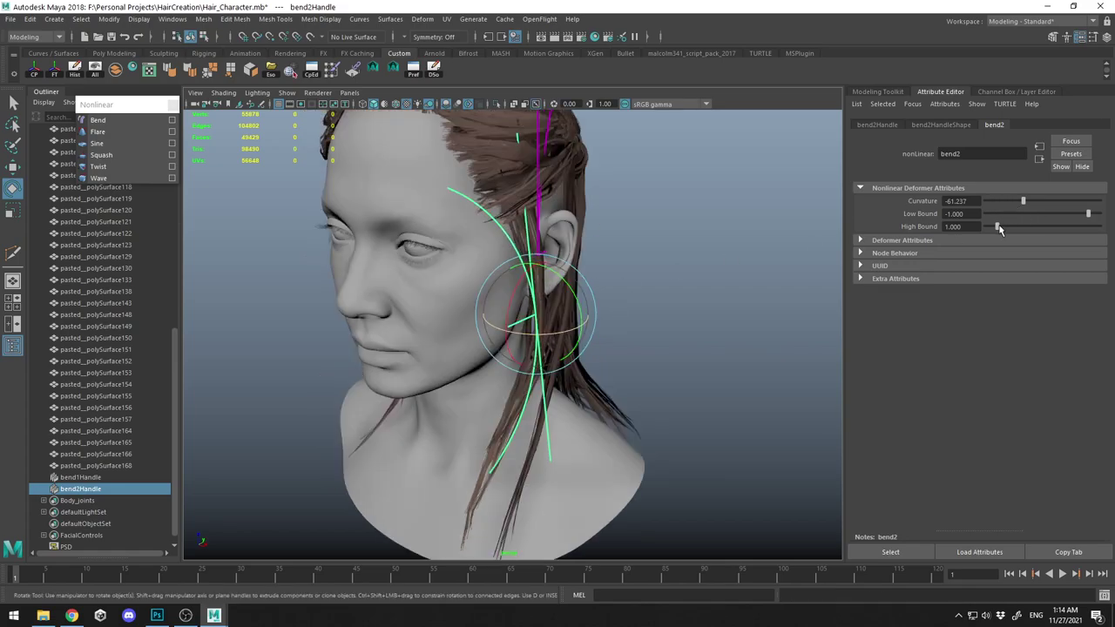
- Set the second bend's low bound to 0 and high bound to 1.186, and move its handle up near the top of the ear
{"action": "left_click_drag", "start_coordinate": [998, 231], "coordinate": [1095, 222]}
{"action": "left_click_drag", "start_coordinate": [613, 247], "coordinate": [672, 248], "text": "alt"}
{"action": "key", "text": "w"}
{"action": "left_click_drag", "start_coordinate": [574, 307], "coordinate": [545, 248], "text": "alt"}
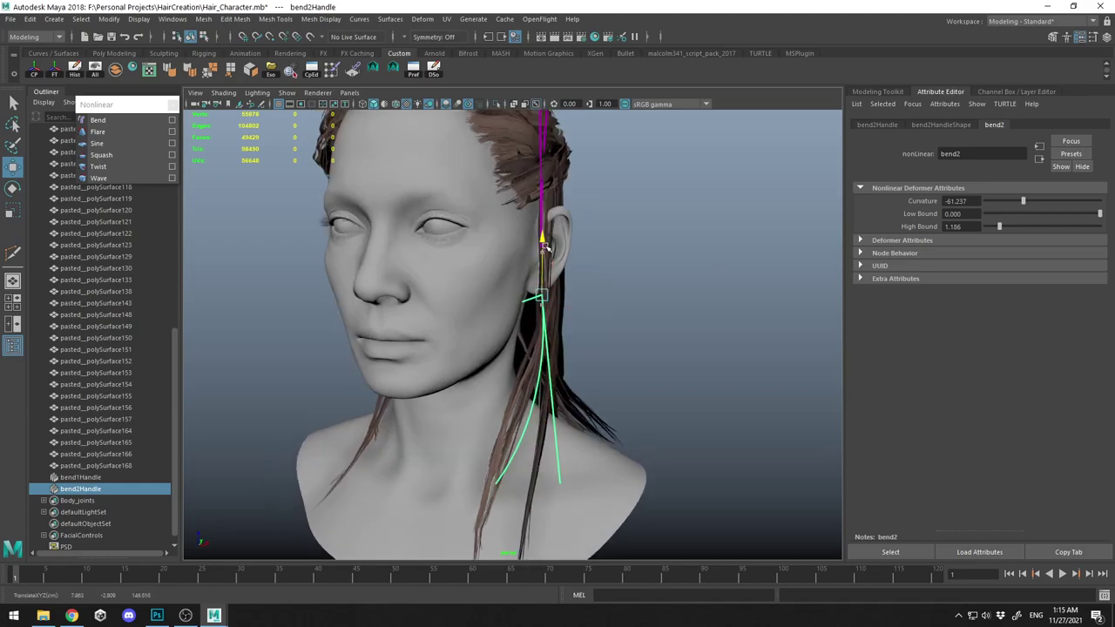
{"action": "left_click_drag", "start_coordinate": [584, 190], "coordinate": [521, 190], "text": "alt"}
{"action": "left_click_drag", "start_coordinate": [562, 229], "coordinate": [600, 224]}
{"action": "key", "text": "e"}
{"action": "key", "text": "w"}
- Reduce the second bend's high bound to 0.464
{"action": "left_click_drag", "start_coordinate": [655, 244], "coordinate": [542, 239], "text": "alt"}
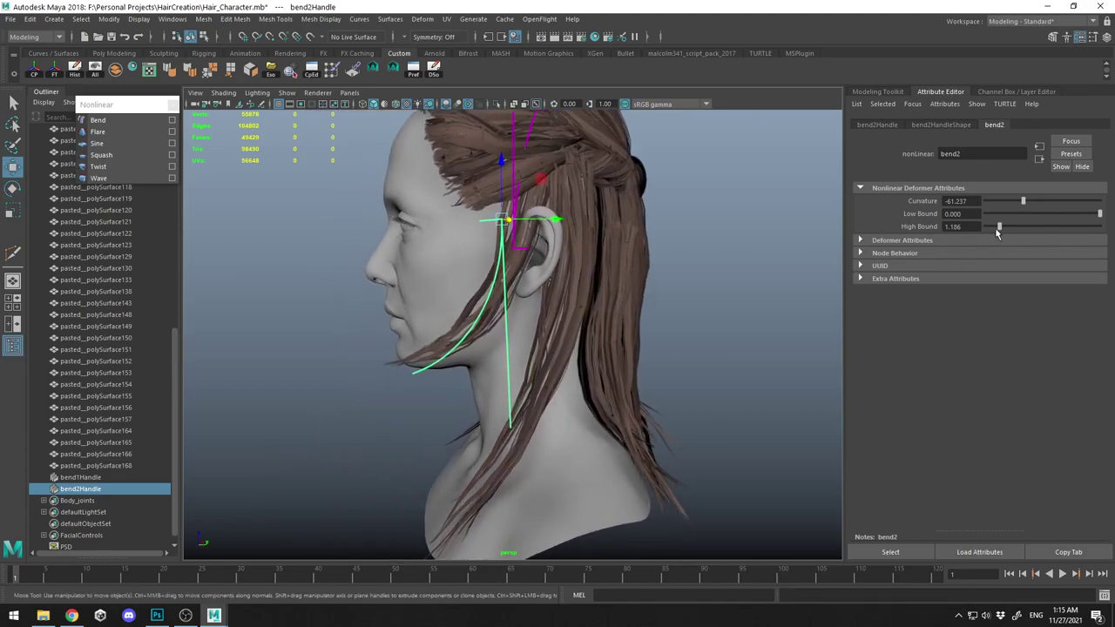
{"action": "left_click_drag", "start_coordinate": [1009, 233], "coordinate": [988, 238]}
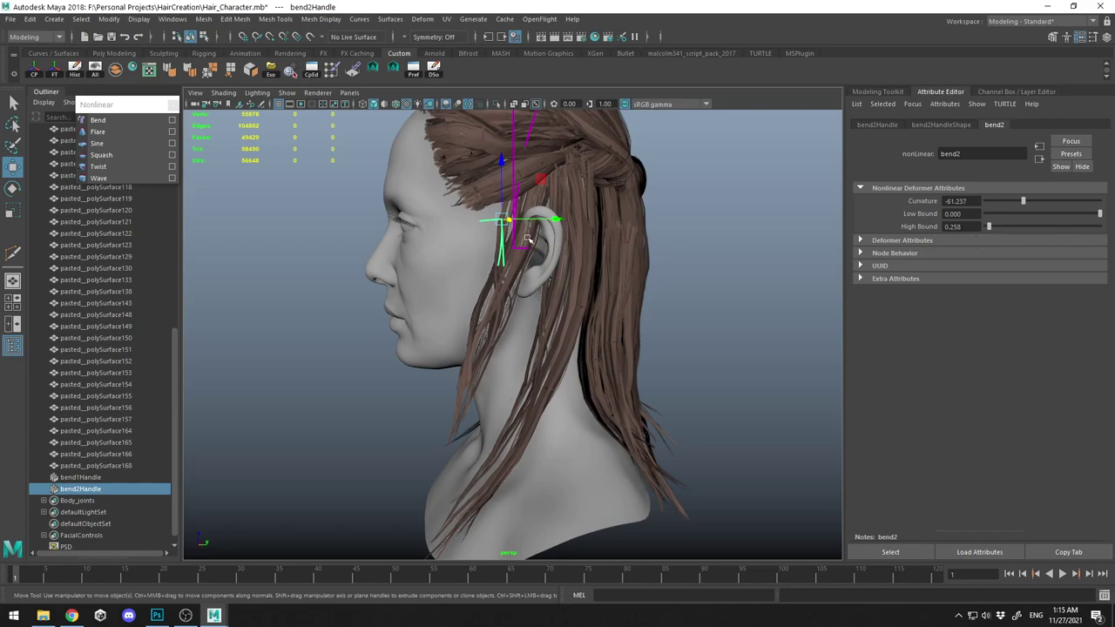
{"action": "left_click_drag", "start_coordinate": [986, 231], "coordinate": [992, 229]}
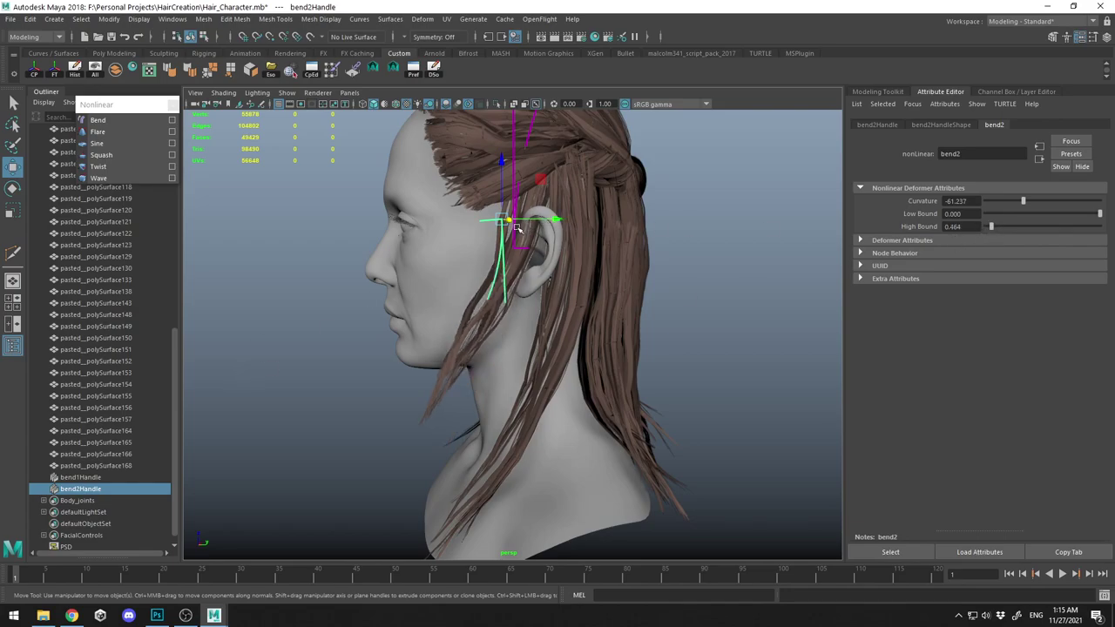
- Add a third Bend deformer to the hair clump and rotate its handle to follow the strands
{"action": "left_click", "coordinate": [472, 315]}
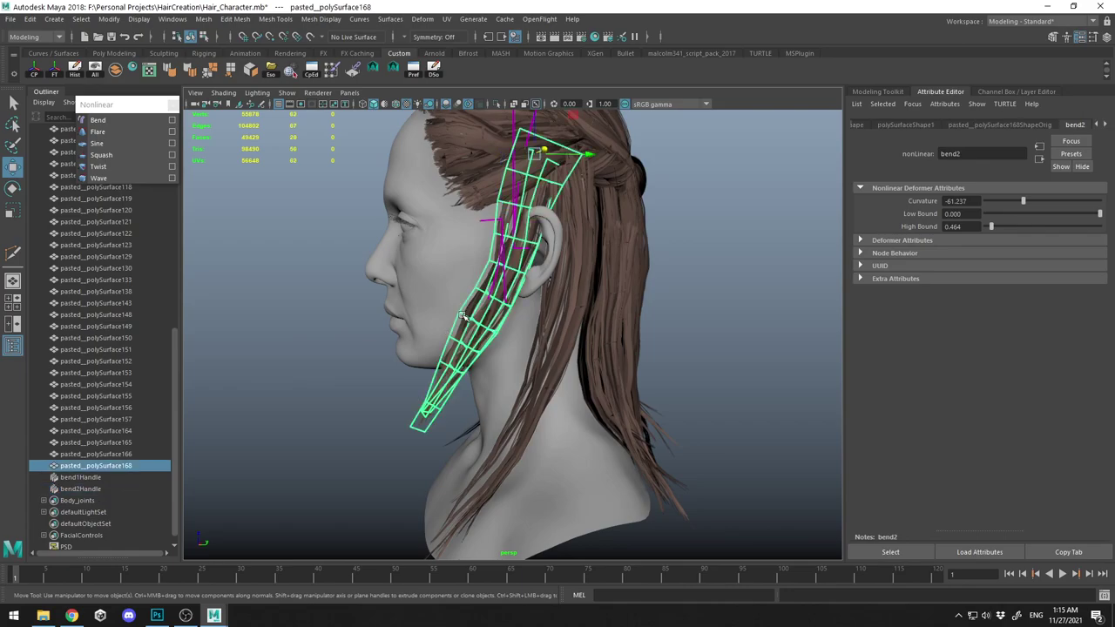
{"action": "left_click", "coordinate": [100, 121]}
{"action": "middle_click_drag", "start_coordinate": [493, 301], "coordinate": [493, 282], "text": "alt"}
{"action": "key", "text": "e"}
{"action": "left_click_drag", "start_coordinate": [498, 262], "coordinate": [492, 337]}
{"action": "key", "text": "w"}
- Set the third bend's curvature to 105.773 and its high bound to 0
{"action": "left_click_drag", "start_coordinate": [442, 295], "coordinate": [593, 316], "text": "alt"}
{"action": "mouse_move", "coordinate": [1042, 201]}
{"action": "left_mouse_down"}
{"action": "mouse_move", "coordinate": [1022, 201]}
{"action": "mouse_move", "coordinate": [1053, 201]}
{"action": "left_mouse_up"}
{"action": "left_click_drag", "start_coordinate": [595, 243], "coordinate": [496, 246], "text": "alt"}
{"action": "left_click_drag", "start_coordinate": [1053, 201], "coordinate": [1073, 203]}
{"action": "left_click_drag", "start_coordinate": [994, 229], "coordinate": [986, 228]}
- Move the third bend handle beside the earlobe and rotate it so the clump's tips curve back over the neck
{"action": "left_click_drag", "start_coordinate": [612, 288], "coordinate": [444, 301], "text": "alt"}
{"action": "left_click_drag", "start_coordinate": [544, 268], "coordinate": [552, 267]}
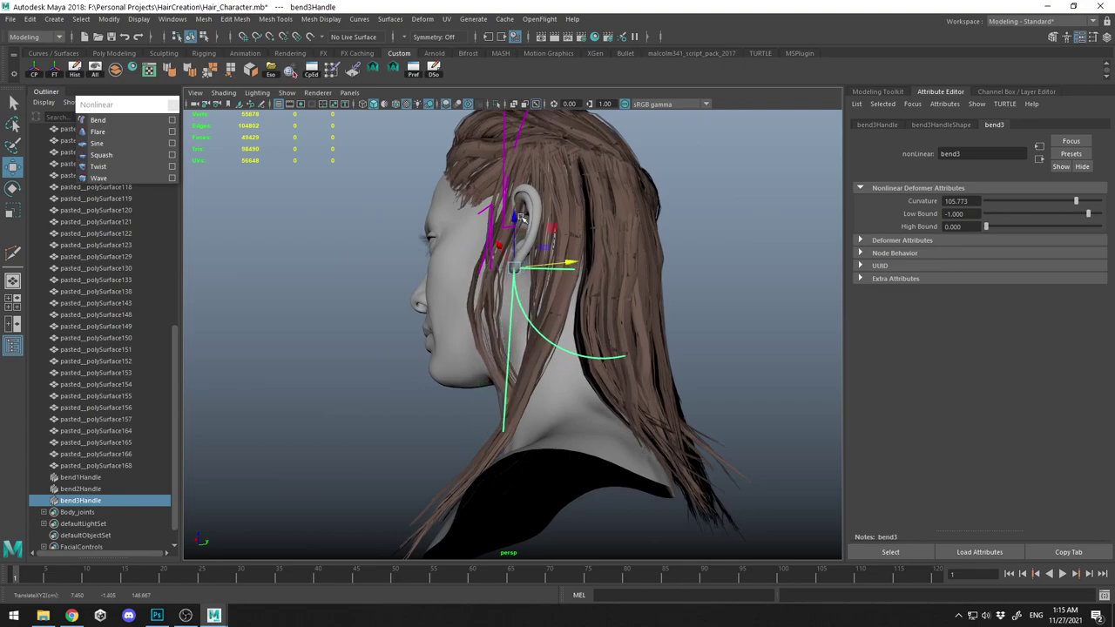
{"action": "left_click_drag", "start_coordinate": [516, 209], "coordinate": [568, 277], "text": "alt"}
{"action": "key", "text": "e"}
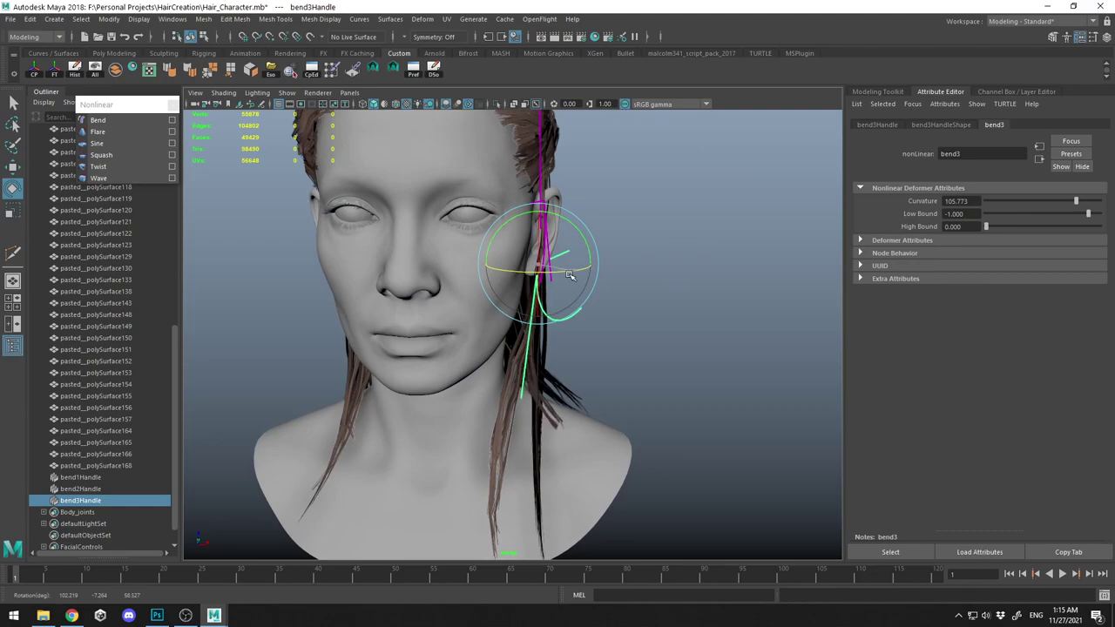
{"action": "left_click_drag", "start_coordinate": [659, 313], "coordinate": [568, 322], "text": "alt"}
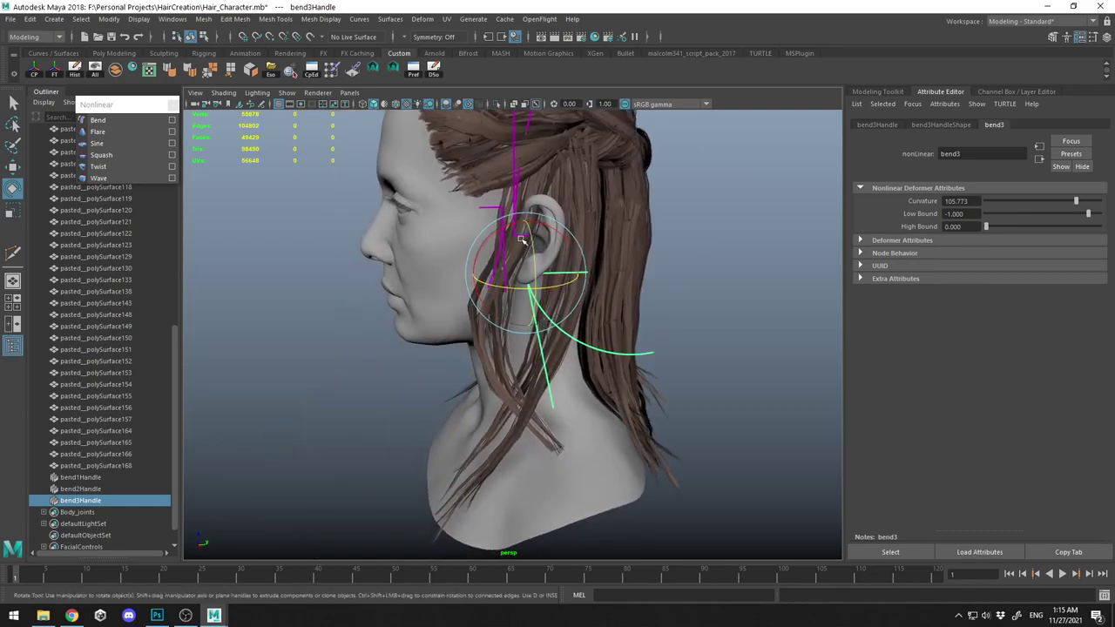
- Move the third bend handle lower and forward toward the jaw, and rotate it slightly to follow the strands
{"action": "key", "text": "w"}
{"action": "left_click_drag", "start_coordinate": [526, 238], "coordinate": [454, 338]}
{"action": "key", "text": "e"}
{"action": "left_click_drag", "start_coordinate": [488, 267], "coordinate": [492, 271]}
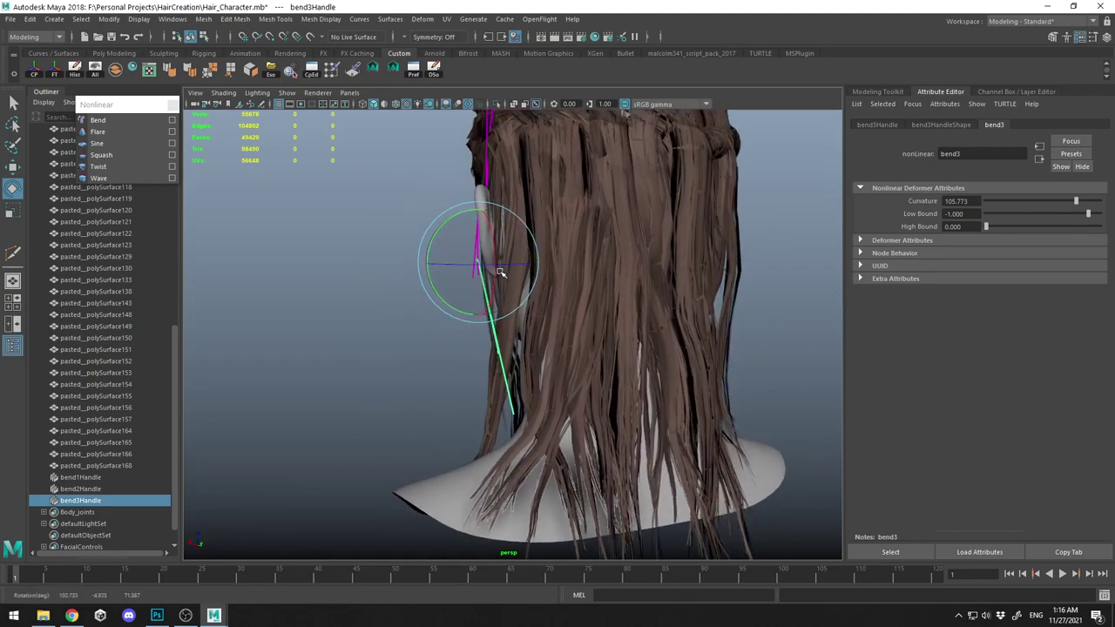
{"action": "left_click_drag", "start_coordinate": [499, 274], "coordinate": [554, 266], "text": "alt"}
- Select the bent hair clump and delete its history to bake in the bend deformers
{"action": "key", "text": "q"}
{"action": "left_click", "coordinate": [671, 283]}
{"action": "left_click", "coordinate": [455, 264]}
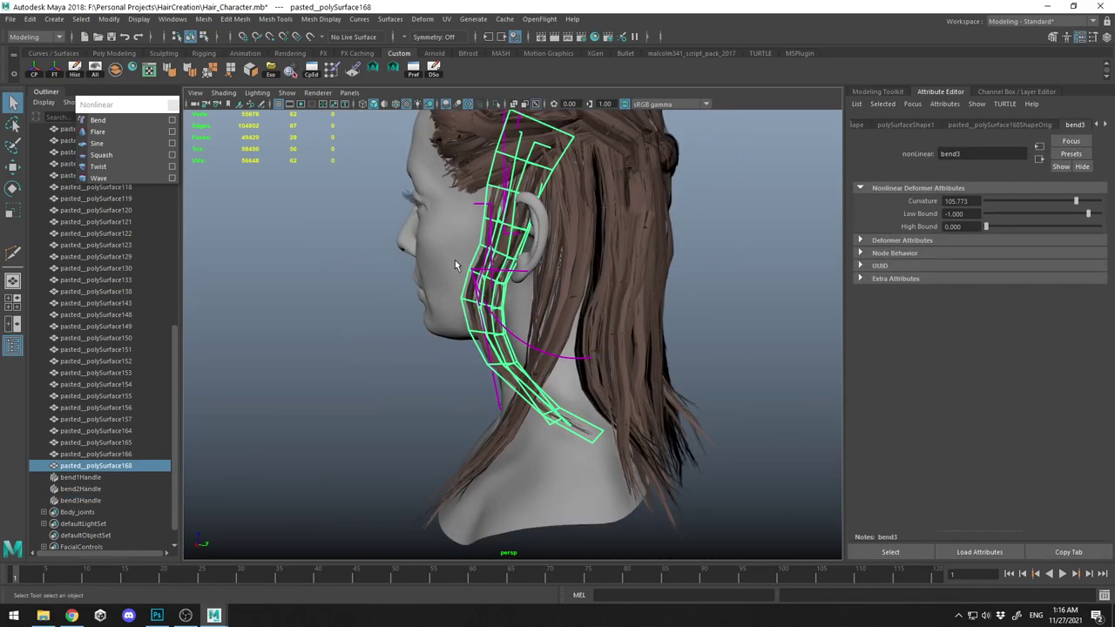
{"action": "left_click", "coordinate": [76, 71]}
{"action": "left_click_drag", "start_coordinate": [541, 304], "coordinate": [566, 302], "text": "alt"}
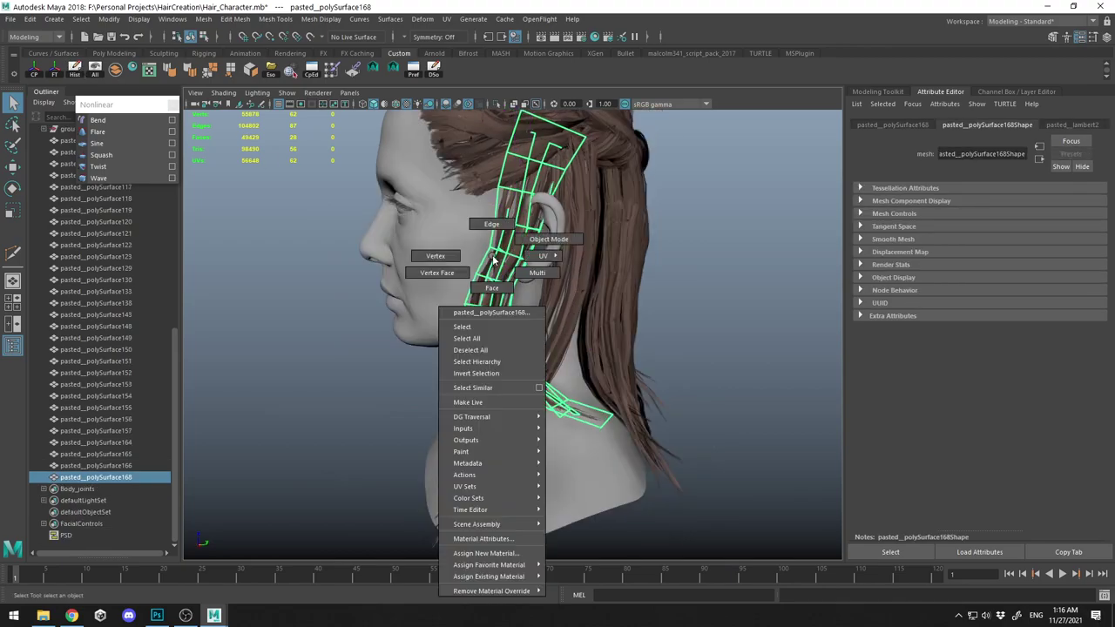
- Edit the clump's vertices with soft selection and shift the row beside the upper ear toward the face
{"action": "right_click_drag", "start_coordinate": [493, 263], "coordinate": [464, 267]}
{"action": "left_click_drag", "start_coordinate": [463, 264], "coordinate": [534, 301]}
{"action": "key", "text": "b"}
{"action": "key", "text": "w"}
{"action": "left_click_drag", "start_coordinate": [538, 284], "coordinate": [548, 285]}
{"action": "key", "text": "ctrl+z"}
{"action": "left_click_drag", "start_coordinate": [470, 201], "coordinate": [540, 226]}
{"action": "middle_click_drag", "start_coordinate": [540, 227], "coordinate": [539, 267], "text": "alt"}
{"action": "right_click_drag", "start_coordinate": [536, 266], "coordinate": [549, 270], "text": "alt"}
{"action": "left_click_drag", "start_coordinate": [560, 236], "coordinate": [542, 237]}
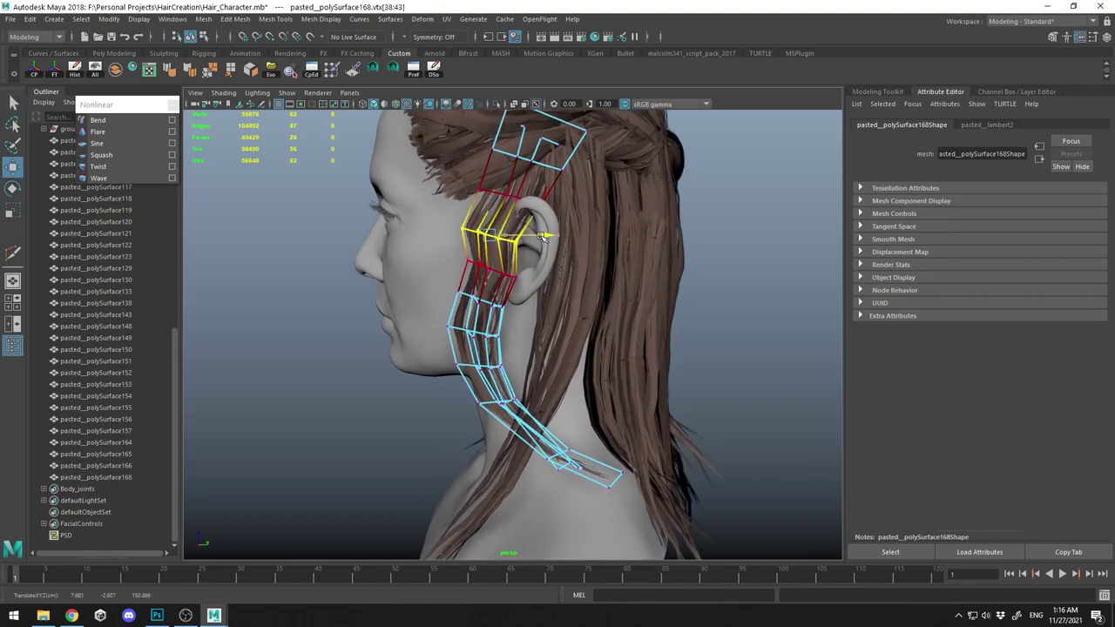
- Adjust the soft-selection falloff and reposition the clump's vertex row just above the ear
{"action": "left_click_drag", "start_coordinate": [459, 258], "coordinate": [545, 236]}
{"action": "key", "text": "w"}
{"action": "key", "text": "b"}
{"action": "key", "text": "w"}
{"action": "middle_click_drag", "start_coordinate": [517, 196], "coordinate": [511, 236], "text": "alt"}
{"action": "left_click_drag", "start_coordinate": [548, 257], "coordinate": [560, 238]}
{"action": "key", "text": "w"}
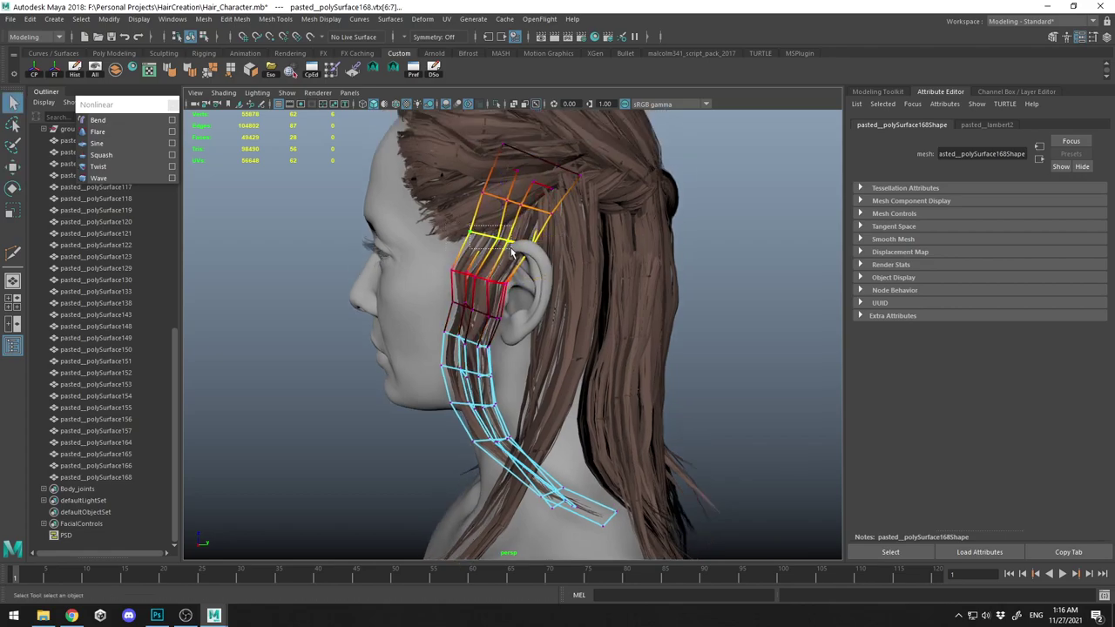
- Try to raise the clump's rear vertices above the ear with a wide soft-selection falloff
{"action": "left_click_drag", "start_coordinate": [474, 271], "coordinate": [515, 315]}
{"action": "key", "text": "w"}
{"action": "left_click_drag", "start_coordinate": [502, 256], "coordinate": [538, 283]}
{"action": "right_click_drag", "start_coordinate": [527, 296], "coordinate": [571, 331], "text": "alt"}
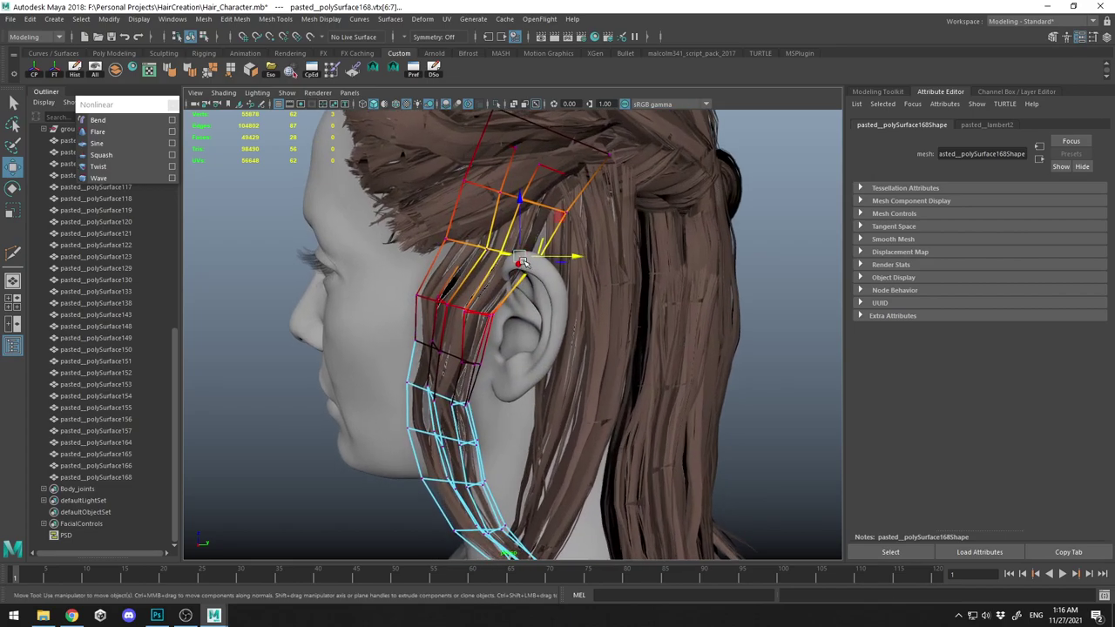
{"action": "left_click_drag", "start_coordinate": [524, 205], "coordinate": [522, 162]}
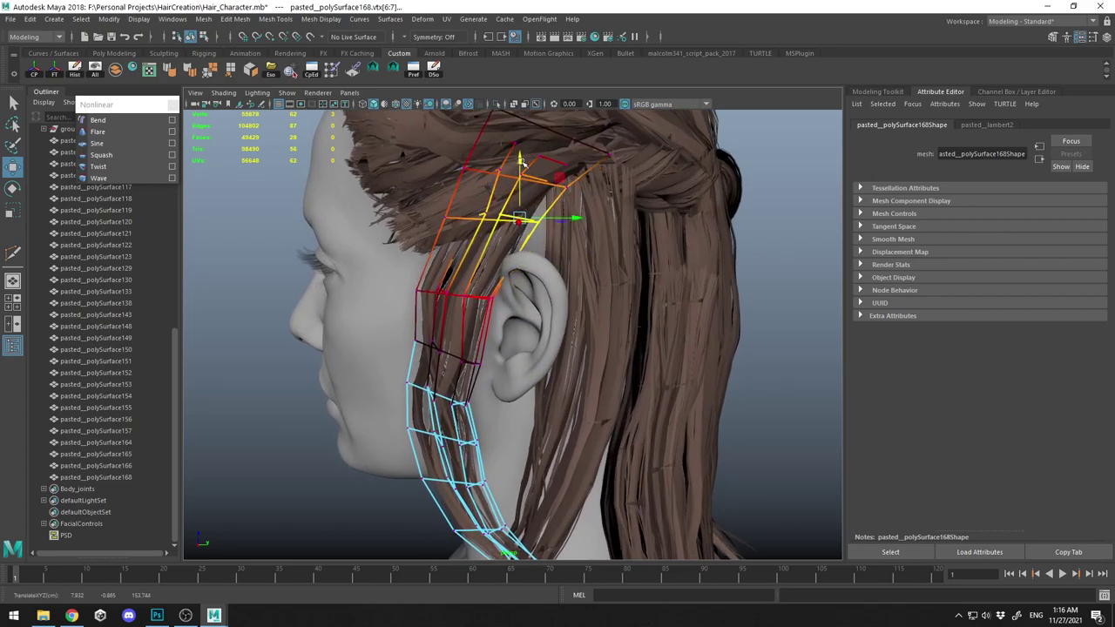
{"action": "middle_click_drag", "start_coordinate": [563, 197], "coordinate": [546, 253], "text": "alt"}
{"action": "key", "text": "ctrl+z"}
- Narrow the soft-selection falloff and adjust the rear vertices above the ear, using wireframe display to reach them
{"action": "key", "text": "b"}
{"action": "left_click_drag", "start_coordinate": [558, 310], "coordinate": [539, 306]}
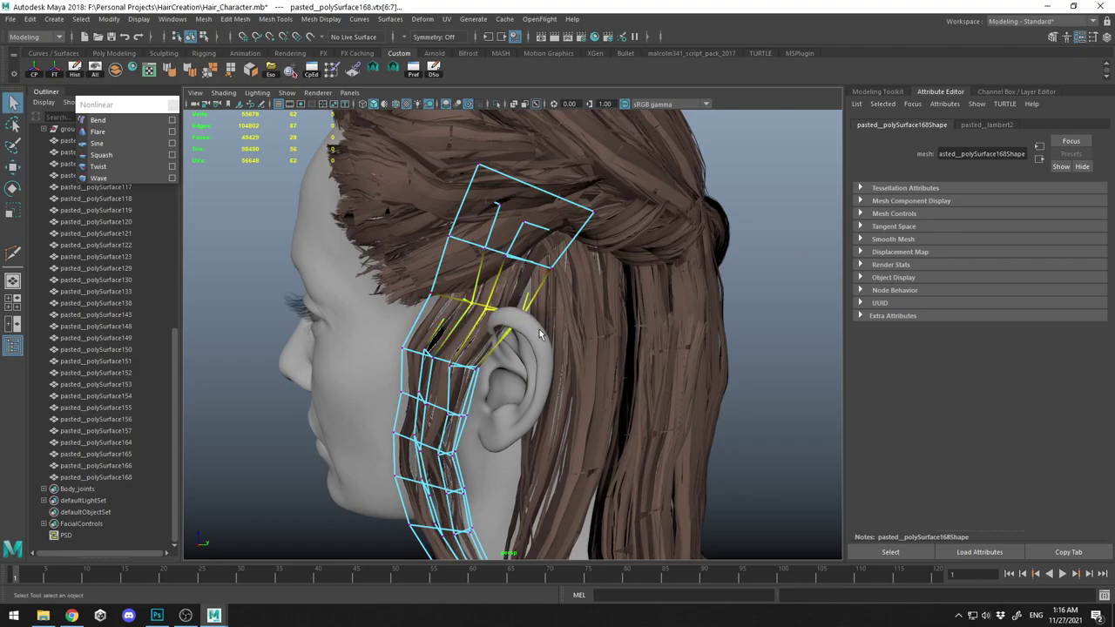
{"action": "key", "text": "w"}
{"action": "key", "text": "4"}
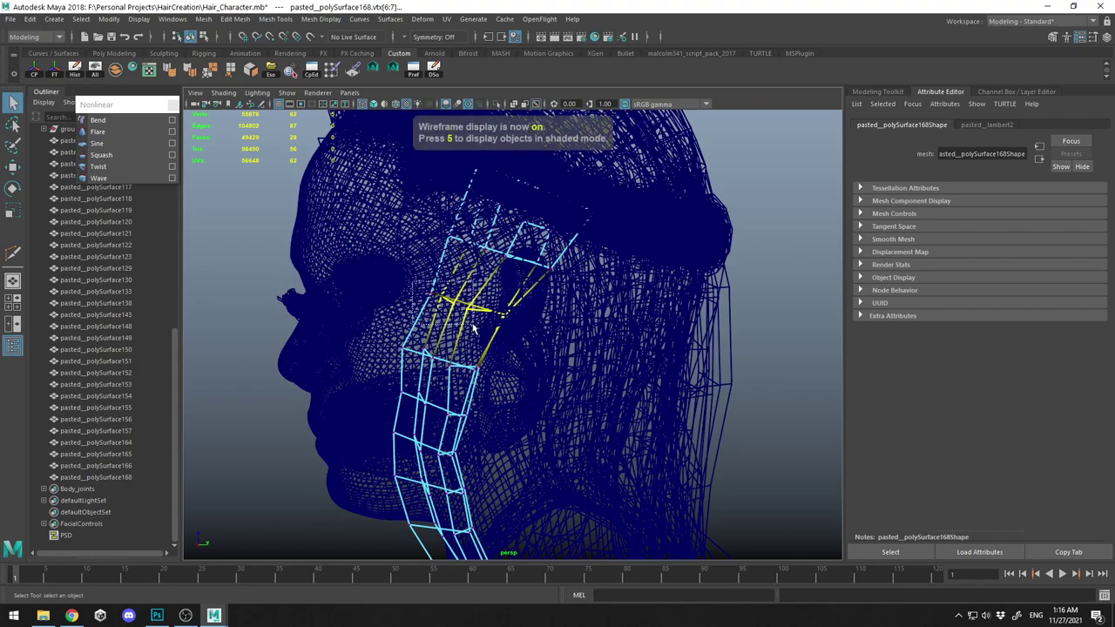
{"action": "key", "text": "w"}
{"action": "key", "text": "6"}
{"action": "key", "text": "4"}
{"action": "left_click_drag", "start_coordinate": [498, 307], "coordinate": [540, 314]}
- Rotate the clump's top vertices slightly so the root section follows the surrounding hair
{"action": "key", "text": "6"}
{"action": "left_click_drag", "start_coordinate": [531, 245], "coordinate": [521, 263], "text": "alt"}
{"action": "left_click_drag", "start_coordinate": [422, 198], "coordinate": [614, 328]}
{"action": "key", "text": "e"}
{"action": "left_click_drag", "start_coordinate": [565, 266], "coordinate": [564, 273]}
{"action": "key", "text": "w"}
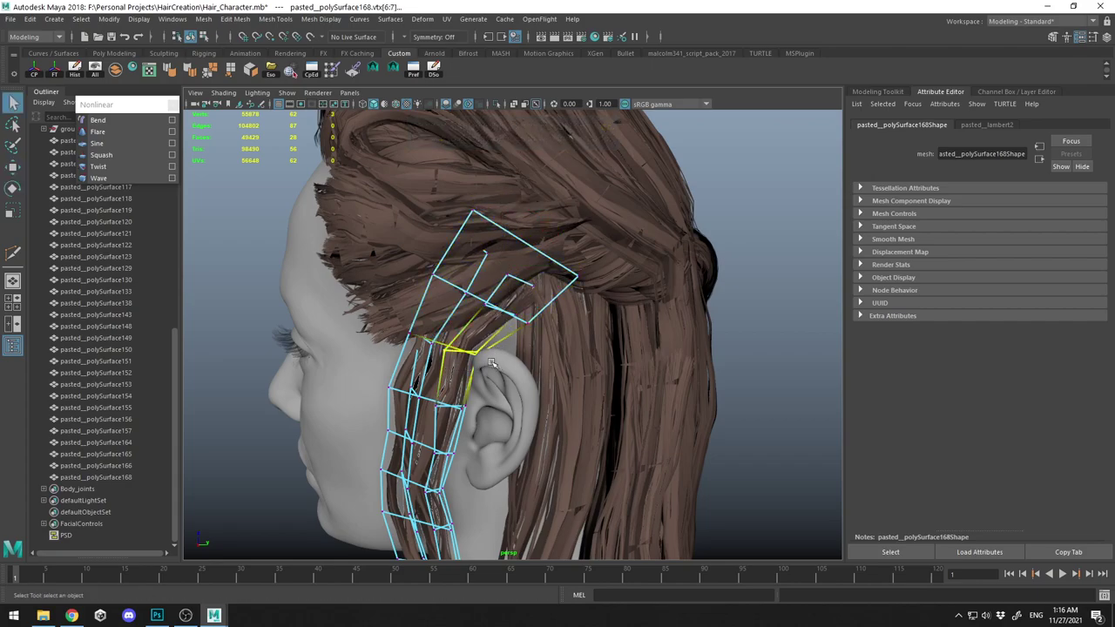
- Reposition the clump's vertex rows at jaw level to smooth its curve below the earlobe
{"action": "key", "text": "w"}
{"action": "left_click_drag", "start_coordinate": [503, 386], "coordinate": [470, 321], "text": "alt"}
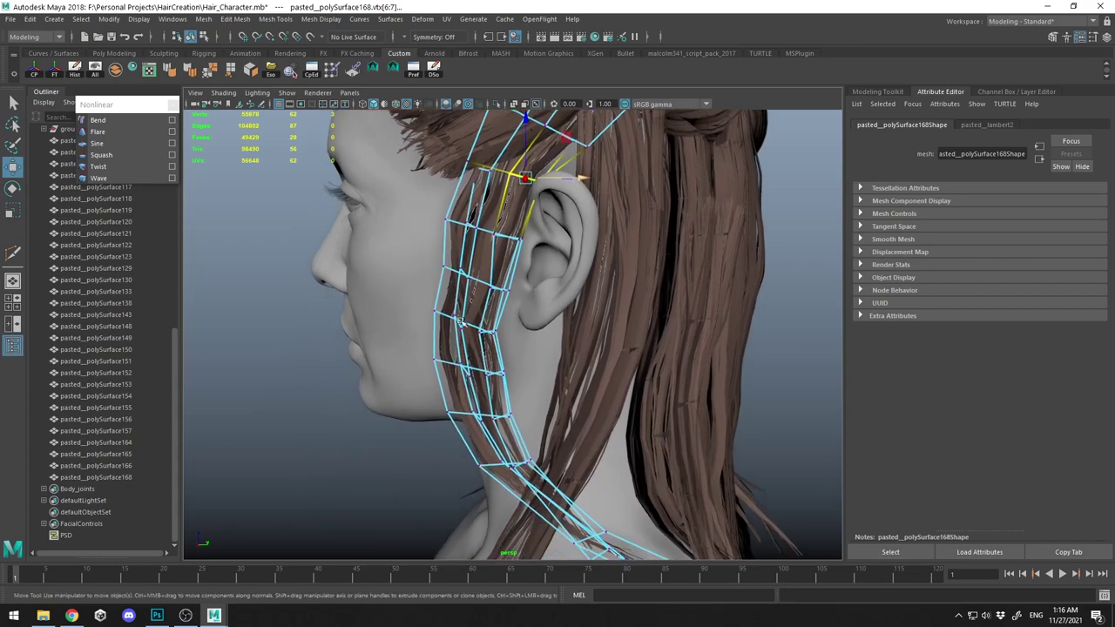
{"action": "left_click_drag", "start_coordinate": [492, 393], "coordinate": [491, 393]}
{"action": "left_click_drag", "start_coordinate": [491, 393], "coordinate": [520, 367], "text": "alt"}
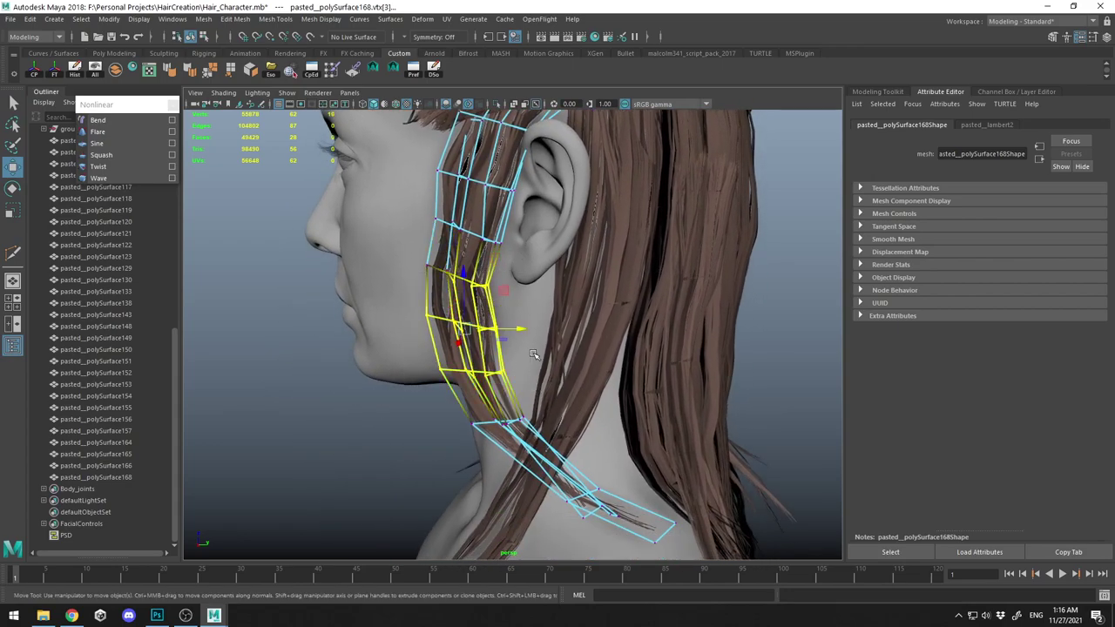
{"action": "left_click_drag", "start_coordinate": [405, 255], "coordinate": [531, 322]}
{"action": "middle_click_drag", "start_coordinate": [530, 324], "coordinate": [531, 236], "text": "alt"}
- Try to move the clump's lower vertices and tips backward over the neck
{"action": "key", "text": "q"}
{"action": "left_click_drag", "start_coordinate": [453, 331], "coordinate": [693, 494]}
{"action": "key", "text": "w"}
{"action": "left_click_drag", "start_coordinate": [626, 391], "coordinate": [636, 390]}
{"action": "key", "text": "ctrl+z"}
{"action": "left_click_drag", "start_coordinate": [516, 317], "coordinate": [537, 339], "text": "shift"}
{"action": "left_click_drag", "start_coordinate": [638, 404], "coordinate": [582, 277], "text": "alt"}
{"action": "left_click", "coordinate": [626, 186]}
- From the front, shift the clump's vertex rows beside the cheek and ear sideways to fit the face
{"action": "left_click_drag", "start_coordinate": [626, 185], "coordinate": [522, 220], "text": "alt"}
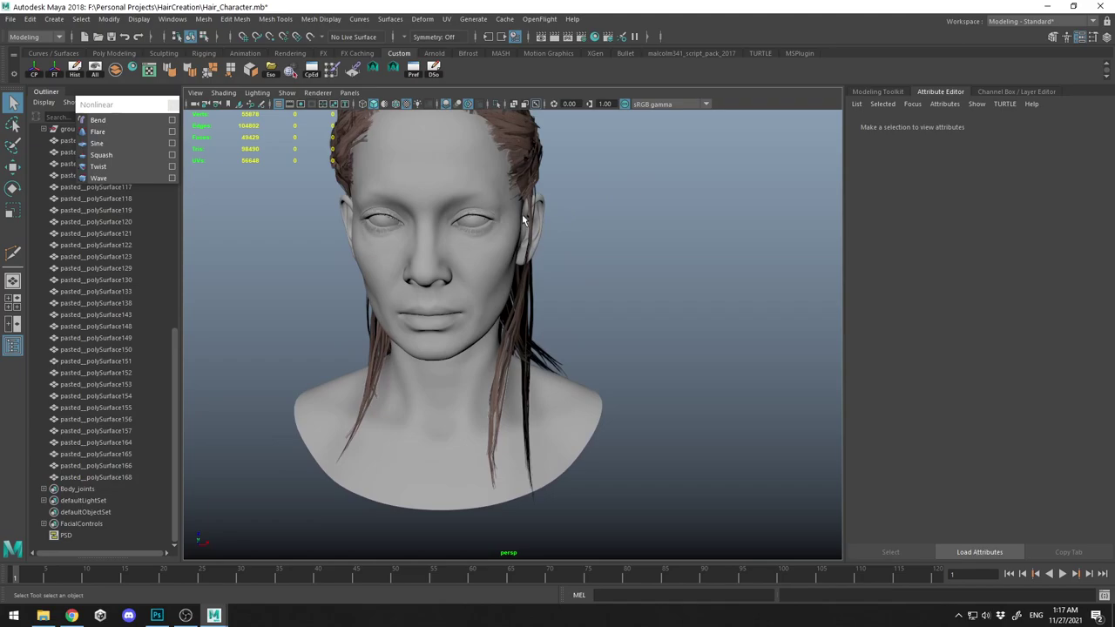
{"action": "left_click_drag", "start_coordinate": [528, 271], "coordinate": [484, 297], "text": "alt"}
{"action": "left_click", "coordinate": [520, 296]}
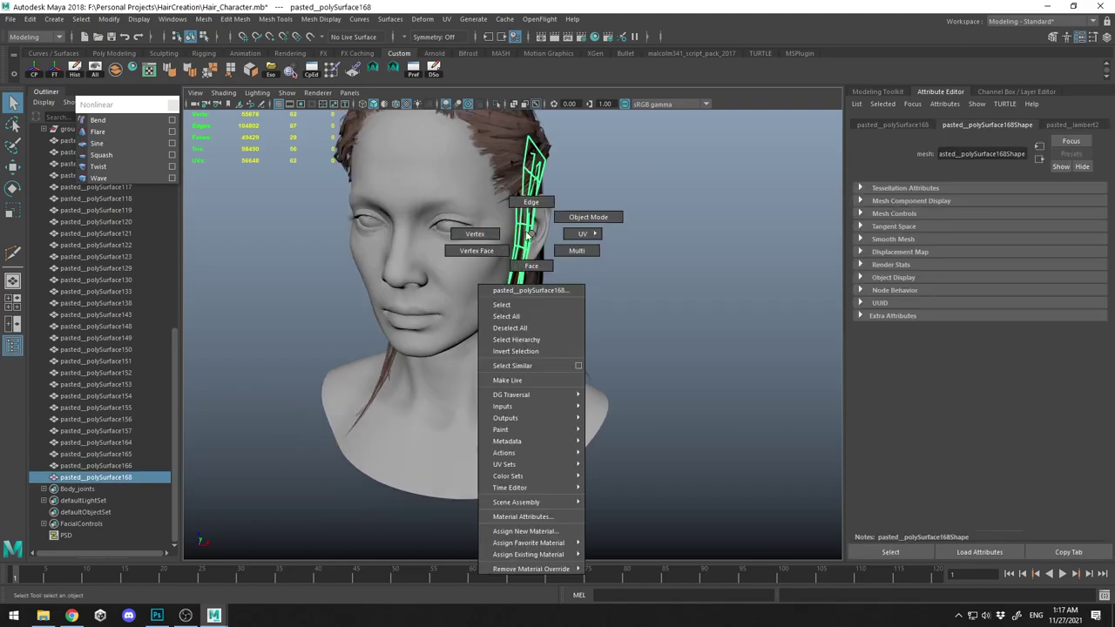
{"action": "key", "text": "F9"}
{"action": "scroll", "coordinate": [530, 236], "scroll_direction": "up", "scroll_amount": 3}
{"action": "left_click_drag", "start_coordinate": [496, 217], "coordinate": [520, 209], "text": "alt"}
{"action": "left_click_drag", "start_coordinate": [500, 200], "coordinate": [577, 244]}
{"action": "key", "text": "w"}
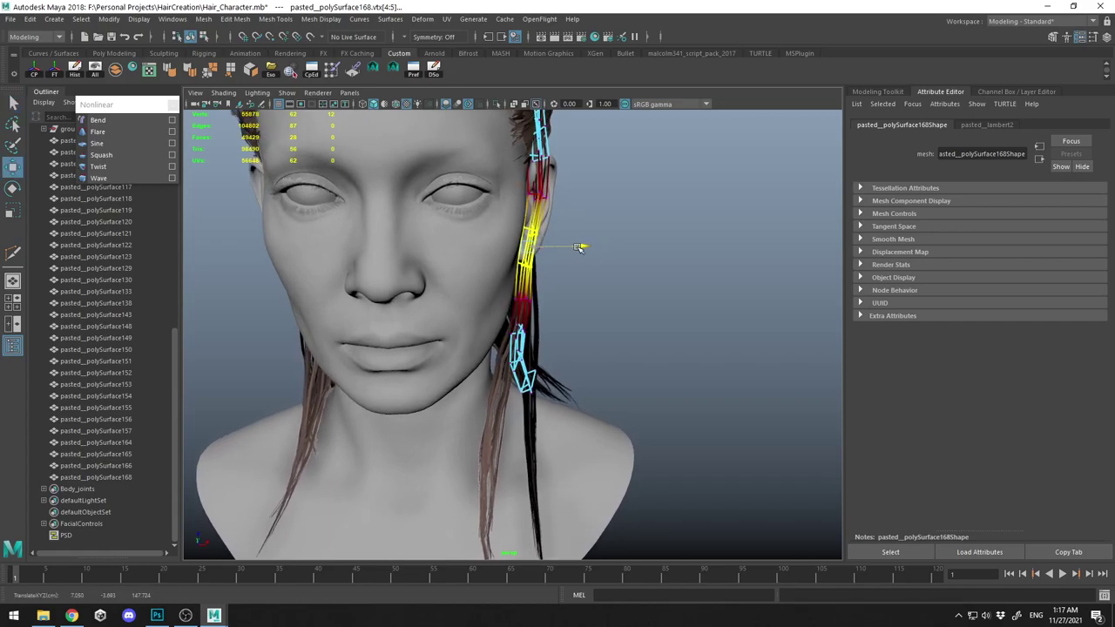
{"action": "left_click_drag", "start_coordinate": [514, 184], "coordinate": [580, 193]}
{"action": "key", "text": "w"}
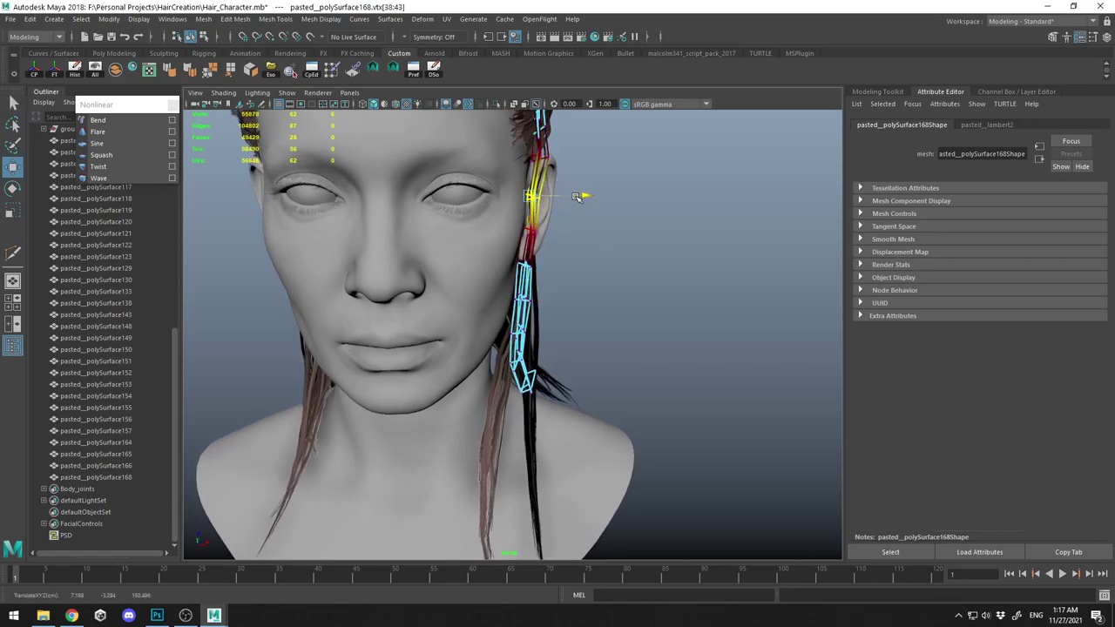
- Shift the clump's vertex rows around the earlobe and upper jaw sideways to even out its front profile
{"action": "left_click_drag", "start_coordinate": [516, 220], "coordinate": [577, 238]}
{"action": "key", "text": "w"}
{"action": "middle_click_drag", "start_coordinate": [557, 249], "coordinate": [561, 213], "text": "alt"}
{"action": "key", "text": "q"}
{"action": "left_click_drag", "start_coordinate": [503, 247], "coordinate": [568, 258]}
{"action": "key", "text": "w"}
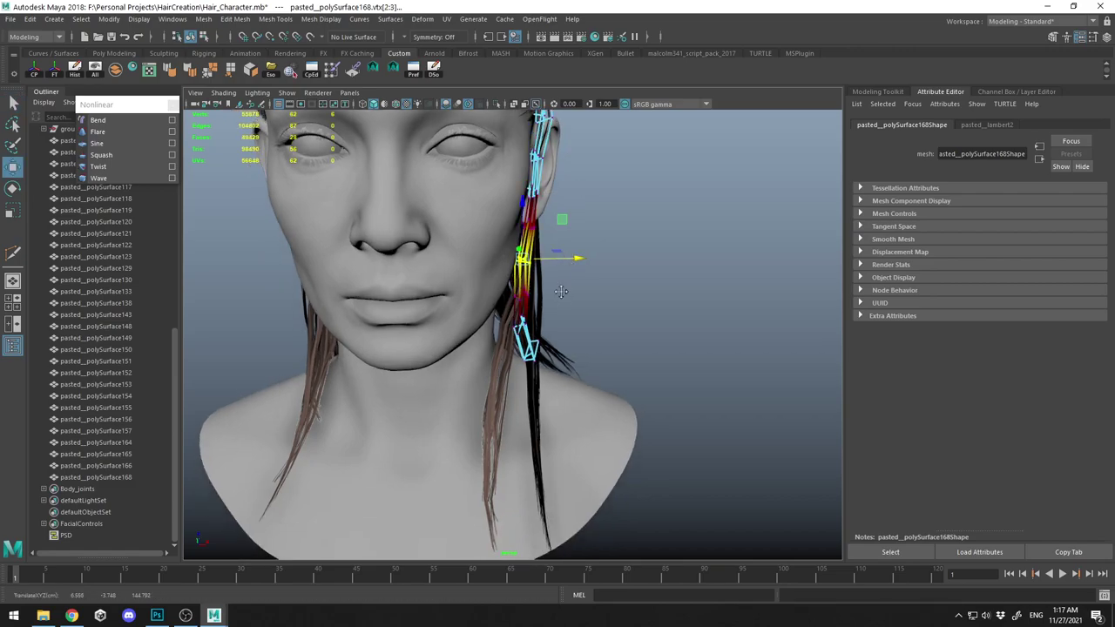
{"action": "middle_click_drag", "start_coordinate": [562, 292], "coordinate": [568, 249], "text": "alt"}
- Rotate the clump's lower vertex rows so they follow the jaw and neck
{"action": "key", "text": "q"}
{"action": "left_click_drag", "start_coordinate": [509, 242], "coordinate": [571, 347]}
{"action": "key", "text": "e"}
{"action": "left_click_drag", "start_coordinate": [560, 304], "coordinate": [526, 283]}
{"action": "key", "text": "q"}
- Scale and reposition the vertex rows in the clump's lower half over the neck
{"action": "left_click_drag", "start_coordinate": [574, 331], "coordinate": [485, 255], "text": "alt"}
{"action": "mouse_move", "coordinate": [540, 276]}
{"action": "left_mouse_down"}
{"action": "mouse_move", "coordinate": [465, 245]}
{"action": "mouse_move", "coordinate": [556, 262]}
{"action": "left_mouse_up"}
{"action": "key", "text": "r"}
{"action": "key", "text": "w"}
{"action": "key", "text": "q"}
{"action": "left_click_drag", "start_coordinate": [472, 277], "coordinate": [553, 304]}
{"action": "key", "text": "r"}
{"action": "left_click_drag", "start_coordinate": [485, 315], "coordinate": [684, 463]}
{"action": "left_click_drag", "start_coordinate": [604, 384], "coordinate": [628, 381], "text": "alt"}
{"action": "key", "text": "w"}
{"action": "left_click_drag", "start_coordinate": [614, 350], "coordinate": [544, 397], "text": "alt"}
{"action": "key", "text": "w"}
- Select the clump's lower vertices and rotate its end section toward the other strands on the neck
{"action": "key", "text": "q"}
{"action": "left_click_drag", "start_coordinate": [489, 291], "coordinate": [533, 330], "text": "ctrl"}
{"action": "left_click_drag", "start_coordinate": [528, 326], "coordinate": [509, 321], "text": "alt"}
{"action": "left_click_drag", "start_coordinate": [628, 491], "coordinate": [629, 492]}
{"action": "key", "text": "e"}
{"action": "left_click_drag", "start_coordinate": [601, 401], "coordinate": [729, 356], "text": "alt"}
{"action": "key", "text": "w"}
{"action": "key", "text": "e"}
- Shift the vertex rows at the jaw sideways to soften the sharp kink in the clump
{"action": "key", "text": "q"}
{"action": "left_click_drag", "start_coordinate": [505, 281], "coordinate": [526, 333]}
{"action": "key", "text": "w"}
{"action": "key", "text": "w"}
{"action": "left_click_drag", "start_coordinate": [576, 308], "coordinate": [508, 315], "text": "alt"}
{"action": "key", "text": "q"}
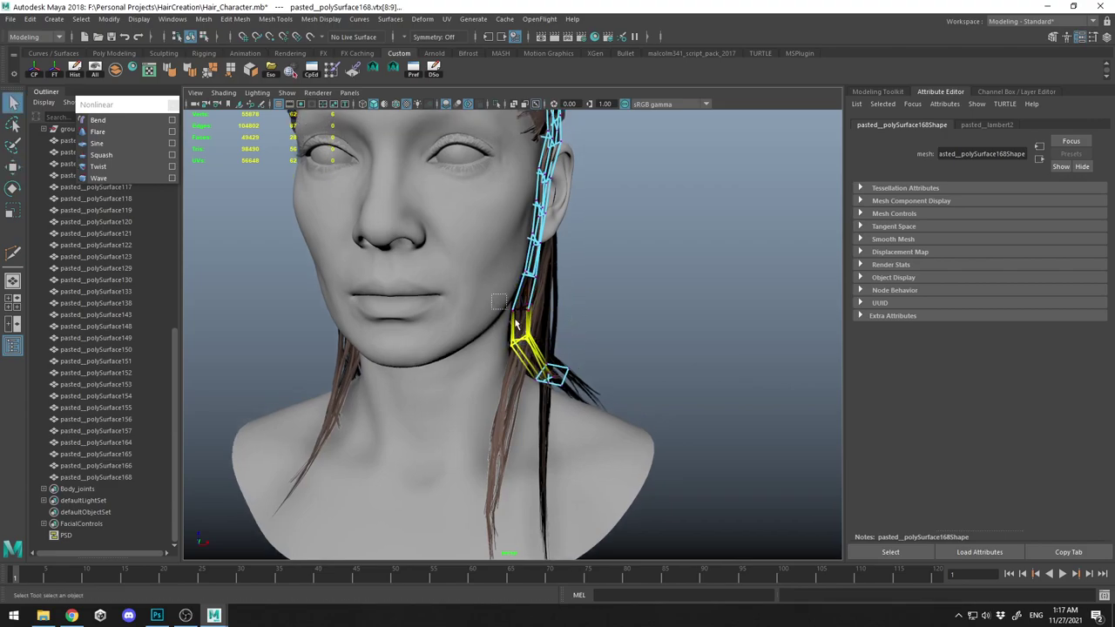
{"action": "key", "text": "w"}
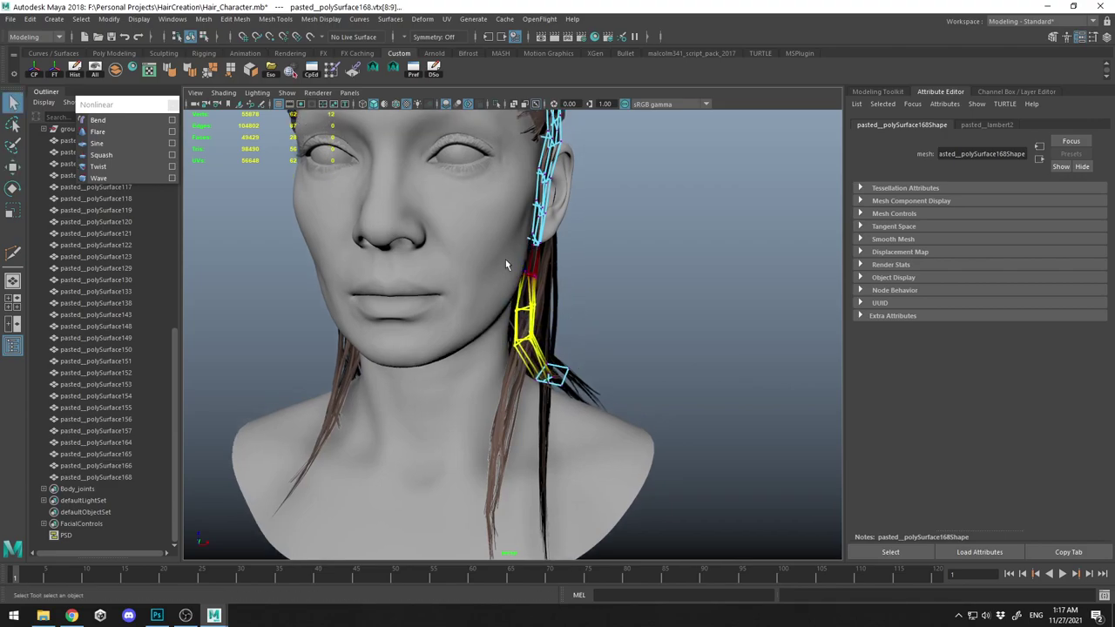
{"action": "left_click_drag", "start_coordinate": [506, 264], "coordinate": [549, 279]}
{"action": "key", "text": "w"}
{"action": "middle_click_drag", "start_coordinate": [577, 253], "coordinate": [558, 289], "text": "alt"}
- Reposition the clump's vertex rows beside the ear to straighten its front profile
{"action": "key", "text": "q"}
{"action": "left_click_drag", "start_coordinate": [496, 265], "coordinate": [573, 285]}
{"action": "key", "text": "w"}
{"action": "middle_click_drag", "start_coordinate": [573, 285], "coordinate": [550, 338], "text": "alt"}
{"action": "right_click_drag", "start_coordinate": [550, 338], "coordinate": [598, 357], "text": "alt"}
{"action": "left_click_drag", "start_coordinate": [494, 290], "coordinate": [518, 279]}
{"action": "key", "text": "w"}
{"action": "middle_click_drag", "start_coordinate": [515, 269], "coordinate": [515, 323], "text": "alt"}
- Narrow the clump's vertex rows beside the lower ear and move them inward toward the head
{"action": "key", "text": "q"}
{"action": "left_click_drag", "start_coordinate": [459, 256], "coordinate": [532, 274]}
{"action": "key", "text": "w"}
{"action": "left_click_drag", "start_coordinate": [474, 324], "coordinate": [517, 350], "text": "alt"}
{"action": "key", "text": "q"}
{"action": "key", "text": "r"}
{"action": "left_click_drag", "start_coordinate": [443, 333], "coordinate": [507, 413]}
{"action": "key", "text": "q"}
{"action": "key", "text": "r"}
{"action": "left_click_drag", "start_coordinate": [425, 391], "coordinate": [449, 393]}
{"action": "key", "text": "w"}
{"action": "left_click_drag", "start_coordinate": [547, 393], "coordinate": [524, 389]}
- Narrow the vertex row beside the middle of the ear and nudge it inward toward the head
{"action": "left_click_drag", "start_coordinate": [465, 311], "coordinate": [519, 340]}
{"action": "key", "text": "w"}
{"action": "left_click_drag", "start_coordinate": [519, 339], "coordinate": [515, 316], "text": "alt"}
{"action": "key", "text": "r"}
{"action": "left_click_drag", "start_coordinate": [431, 323], "coordinate": [453, 323]}
{"action": "left_click_drag", "start_coordinate": [453, 323], "coordinate": [471, 346], "text": "alt"}
{"action": "key", "text": "w"}
{"action": "left_click_drag", "start_coordinate": [549, 335], "coordinate": [542, 335]}
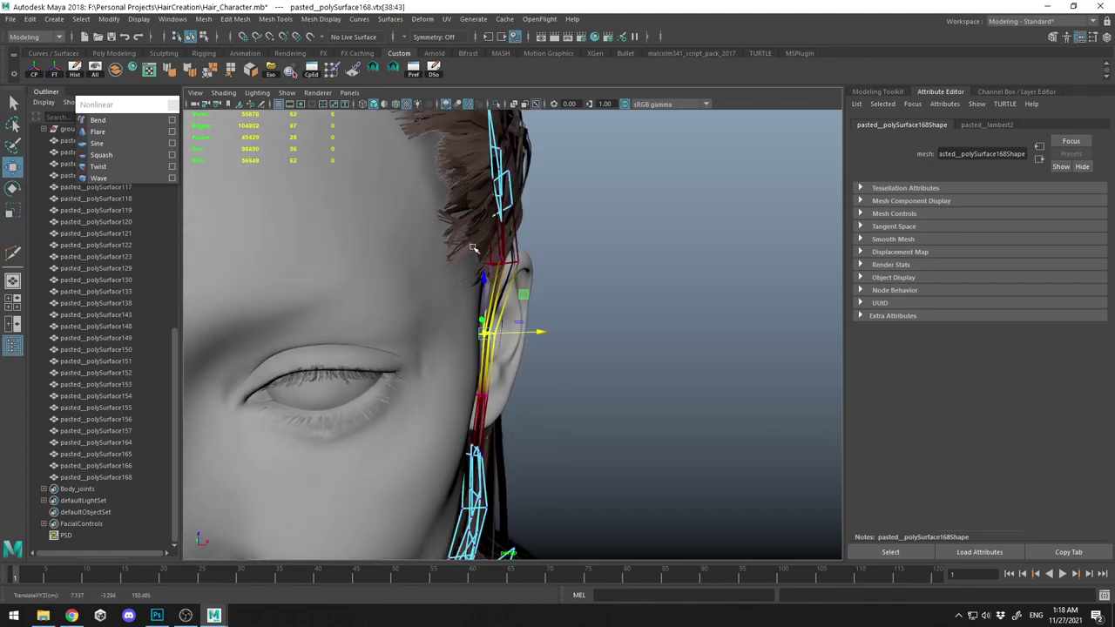
- Narrow the vertex row at the top of the ear, nudge it outward, and reselect the whole clump in side view
{"action": "left_click_drag", "start_coordinate": [478, 253], "coordinate": [533, 261]}
{"action": "key", "text": "r"}
{"action": "left_click_drag", "start_coordinate": [454, 263], "coordinate": [467, 265]}
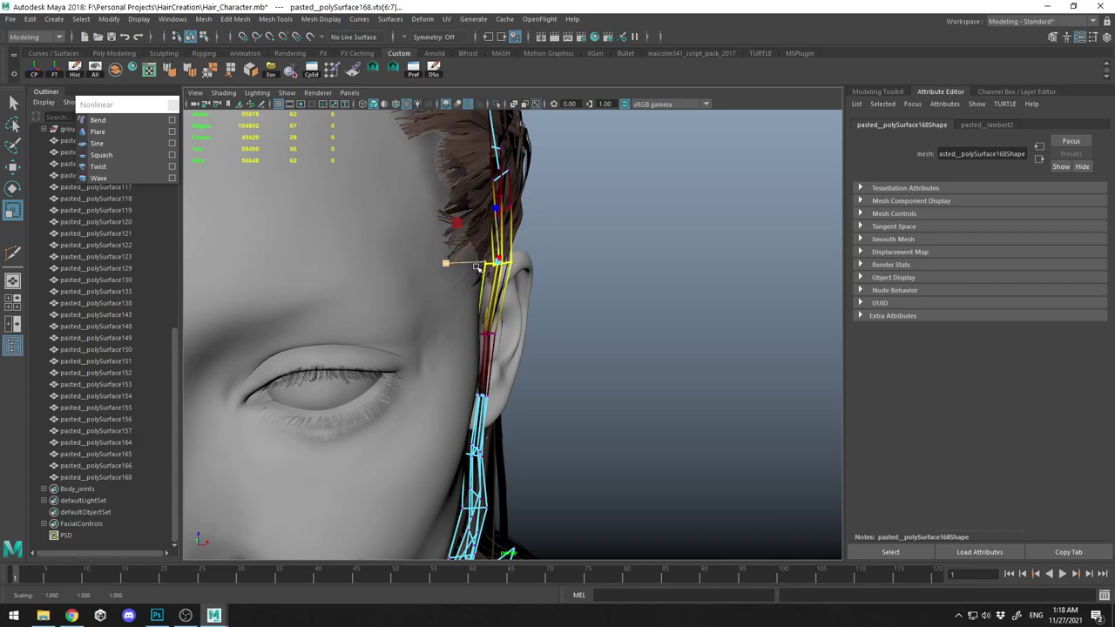
{"action": "key", "text": "w"}
{"action": "left_click_drag", "start_coordinate": [542, 260], "coordinate": [547, 262]}
{"action": "left_click", "coordinate": [660, 278]}
{"action": "scroll", "coordinate": [660, 279], "scroll_direction": "down", "scroll_amount": 10}
{"action": "left_click_drag", "start_coordinate": [587, 326], "coordinate": [508, 329], "text": "alt"}
{"action": "left_click", "coordinate": [503, 338]}
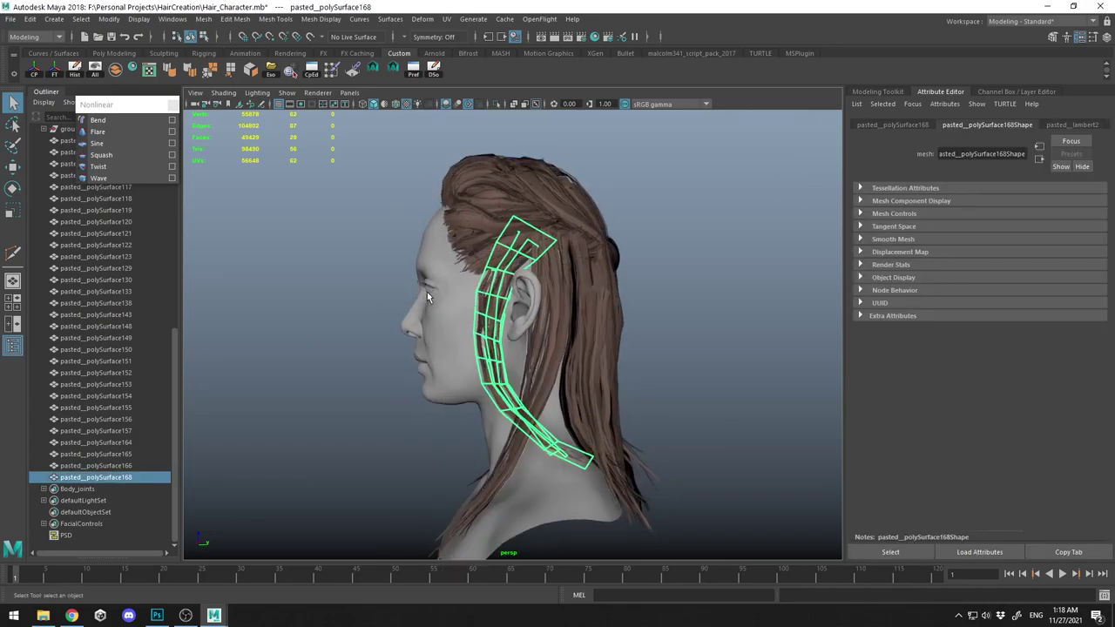
- In side view, reposition the clump's lower vertex rows where they sweep back across the neck
{"action": "key", "text": "F9"}
{"action": "middle_click_drag", "start_coordinate": [424, 289], "coordinate": [421, 251], "text": "alt"}
{"action": "scroll", "coordinate": [421, 250], "scroll_direction": "up", "scroll_amount": 1}
{"action": "left_click_drag", "start_coordinate": [450, 325], "coordinate": [613, 445]}
{"action": "key", "text": "w"}
{"action": "mouse_move", "coordinate": [589, 381]}
{"action": "left_mouse_down"}
{"action": "mouse_move", "coordinate": [590, 342]}
{"action": "mouse_move", "coordinate": [581, 373]}
{"action": "left_mouse_up"}
{"action": "key", "text": "e"}
- Adjust the clump's vertex rows beside the earlobe and just below it, and return to object mode with nothing selected
{"action": "key", "text": "w"}
{"action": "left_click_drag", "start_coordinate": [503, 315], "coordinate": [541, 296]}
{"action": "key", "text": "r"}
{"action": "key", "text": "w"}
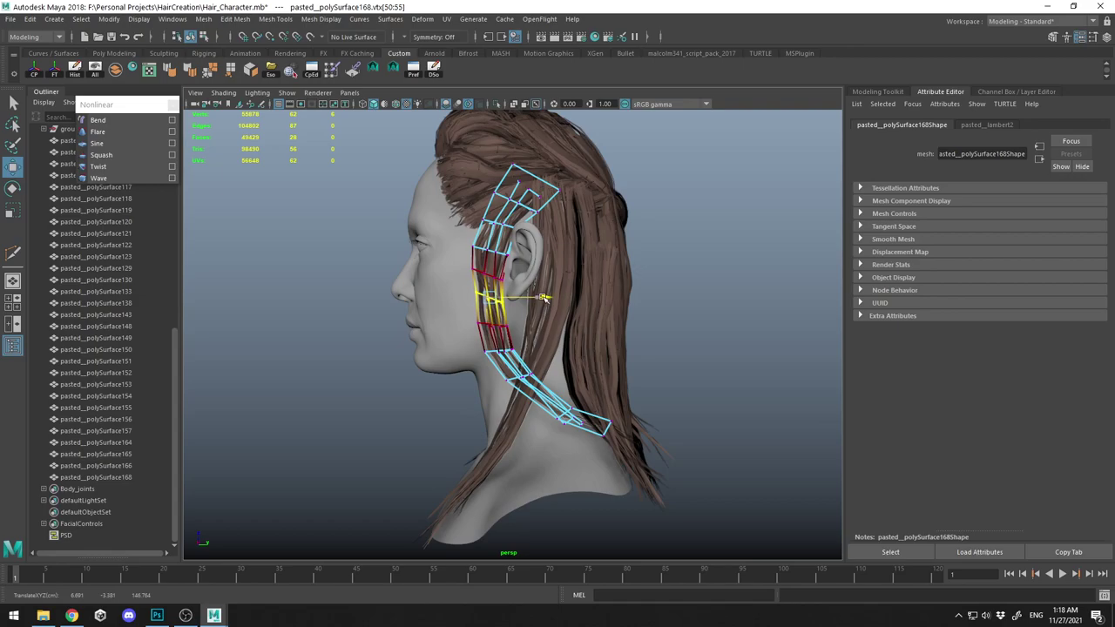
{"action": "left_click_drag", "start_coordinate": [489, 354], "coordinate": [569, 378]}
{"action": "key", "text": "w"}
{"action": "key", "text": "q"}
{"action": "right_click_drag", "start_coordinate": [538, 308], "coordinate": [491, 233]}
{"action": "left_click", "coordinate": [680, 193]}
- Examine how the reshaped clump blends with the hairstyle from the side and the front
{"action": "left_click_drag", "start_coordinate": [490, 233], "coordinate": [470, 245], "text": "alt"}
{"action": "right_click_drag", "start_coordinate": [470, 245], "coordinate": [527, 293], "text": "alt"}
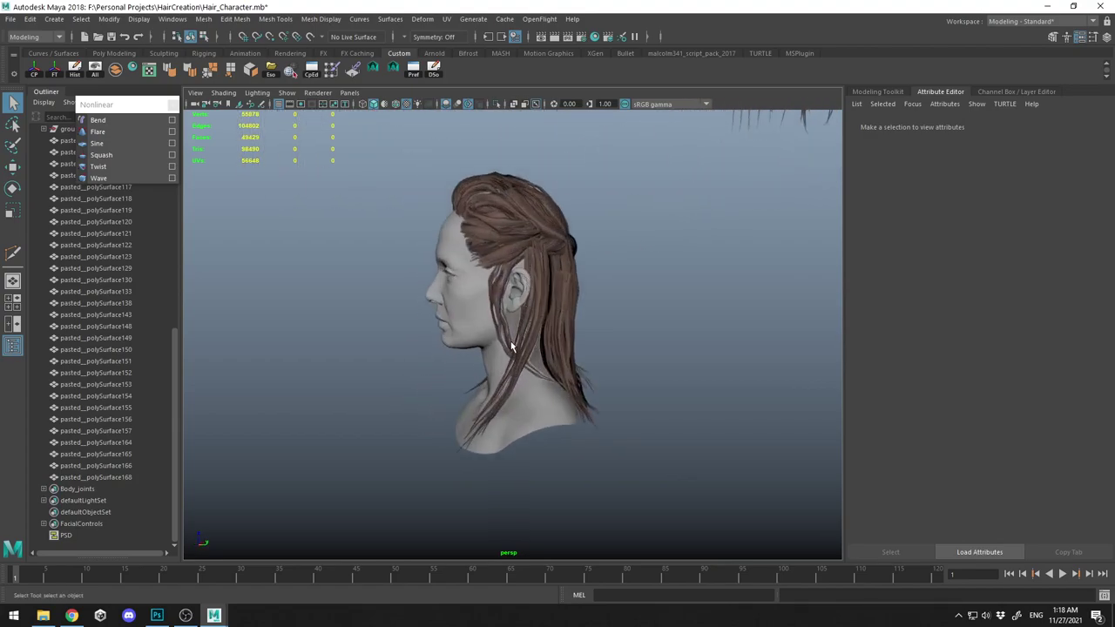
{"action": "left_click_drag", "start_coordinate": [509, 359], "coordinate": [552, 305], "text": "alt"}
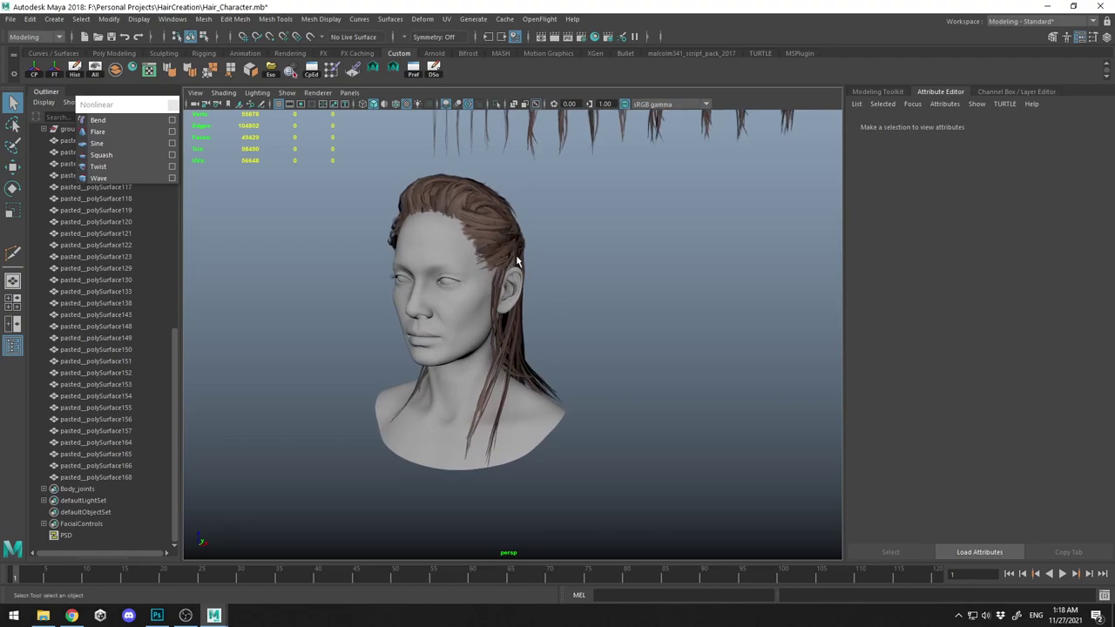
{"action": "left_click_drag", "start_coordinate": [491, 275], "coordinate": [766, 267], "text": "alt"}
{"action": "scroll", "coordinate": [482, 258], "scroll_direction": "down", "scroll_amount": 5}
{"action": "left_click_drag", "start_coordinate": [484, 258], "coordinate": [714, 288], "text": "alt"}
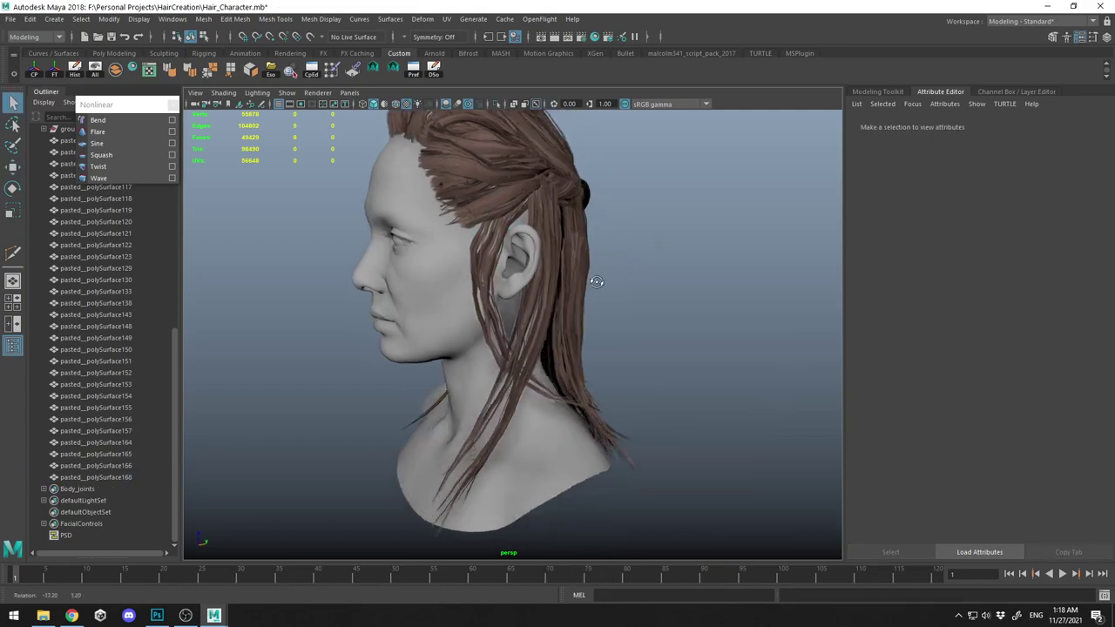
- Refine the positions of the clump's vertex rows beside the jaw, and deselect the clump in object mode
{"action": "left_click_drag", "start_coordinate": [595, 281], "coordinate": [566, 307], "text": "alt"}
{"action": "left_click", "coordinate": [490, 322]}
{"action": "right_click_drag", "start_coordinate": [489, 322], "coordinate": [457, 275]}
{"action": "left_click_drag", "start_coordinate": [457, 274], "coordinate": [465, 279], "text": "alt"}
{"action": "left_click_drag", "start_coordinate": [464, 319], "coordinate": [538, 324]}
{"action": "key", "text": "w"}
{"action": "left_click_drag", "start_coordinate": [474, 343], "coordinate": [526, 349]}
{"action": "key", "text": "w"}
{"action": "right_click_drag", "start_coordinate": [508, 322], "coordinate": [541, 285]}
{"action": "left_click", "coordinate": [566, 292]}
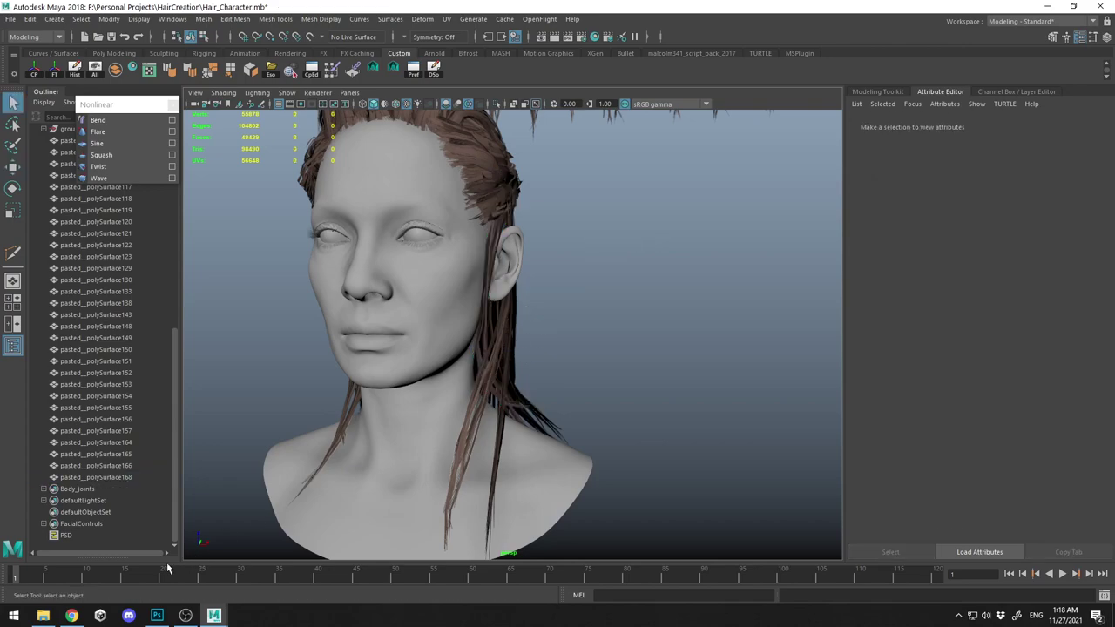
- Switch to Photoshop and compare with the Viking hairstyle reference images
{"action": "left_click", "coordinate": [151, 619]}
{"action": "left_click_drag", "start_coordinate": [404, 392], "coordinate": [587, 180]}
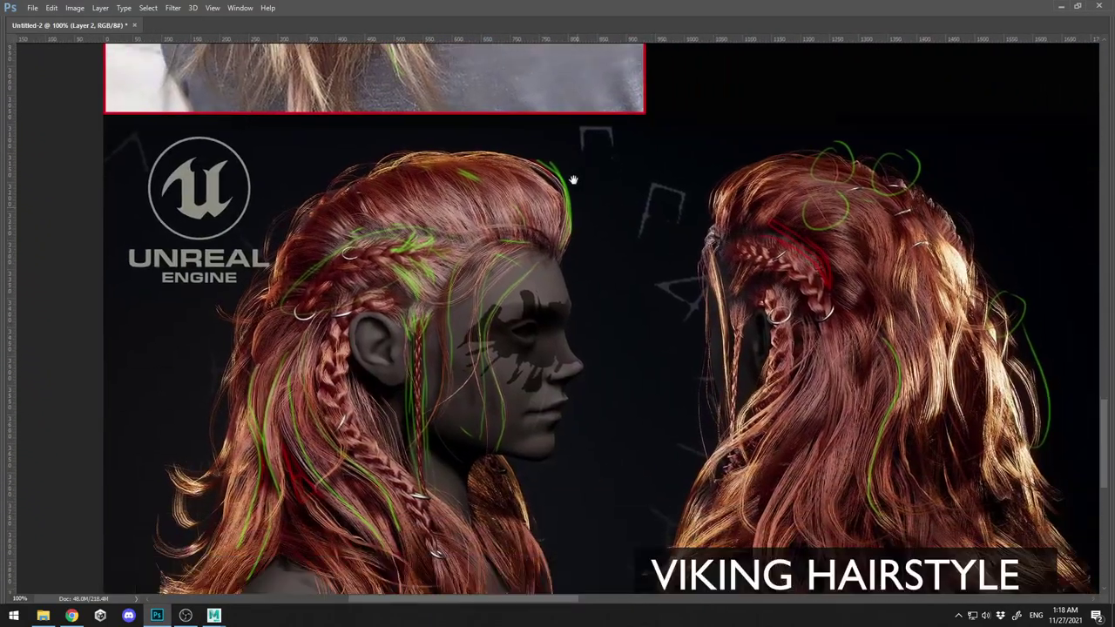
{"action": "scroll", "coordinate": [574, 277], "scroll_direction": "down", "scroll_amount": 2, "text": "alt"}
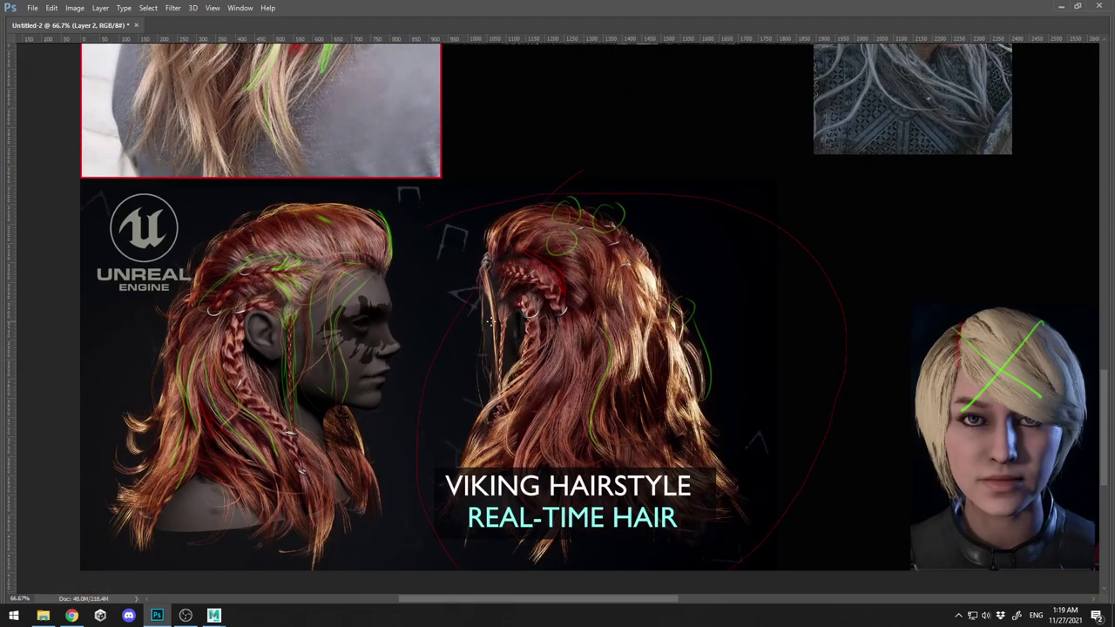
- Return to Maya and inspect the row of hair clumps above the head, their card wireframes, and the placed hairstyle
{"action": "key", "text": "alt+Tab"}
{"action": "left_click_drag", "start_coordinate": [535, 314], "coordinate": [568, 290], "text": "alt"}
{"action": "left_click_drag", "start_coordinate": [534, 292], "coordinate": [597, 341], "text": "alt"}
{"action": "scroll", "coordinate": [544, 322], "scroll_direction": "down", "scroll_amount": 5}
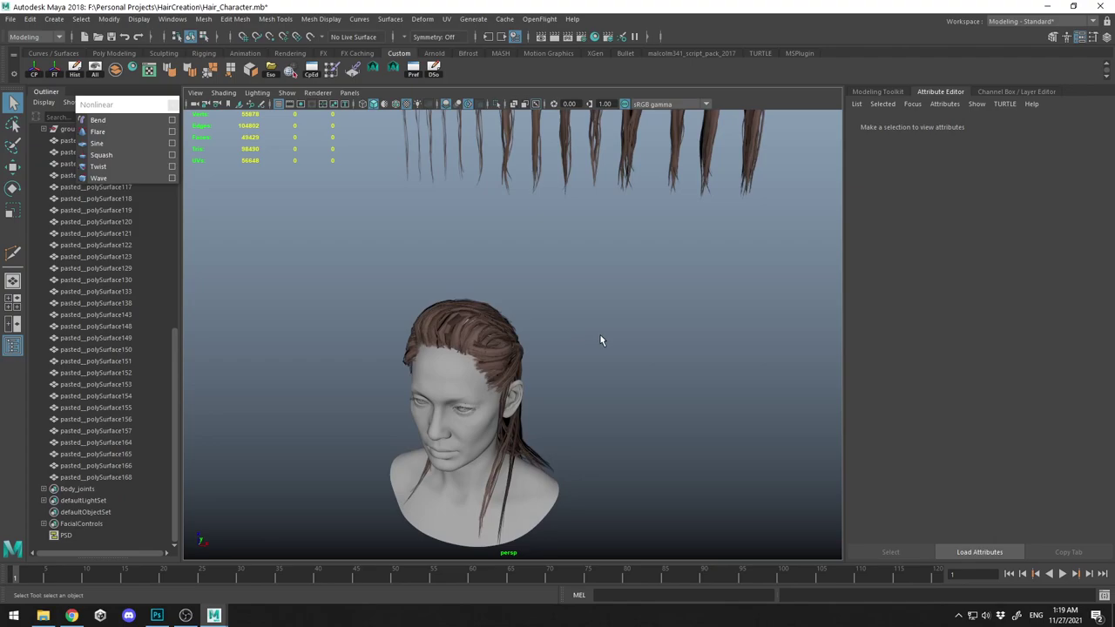
{"action": "middle_click_drag", "start_coordinate": [625, 264], "coordinate": [594, 336], "text": "alt"}
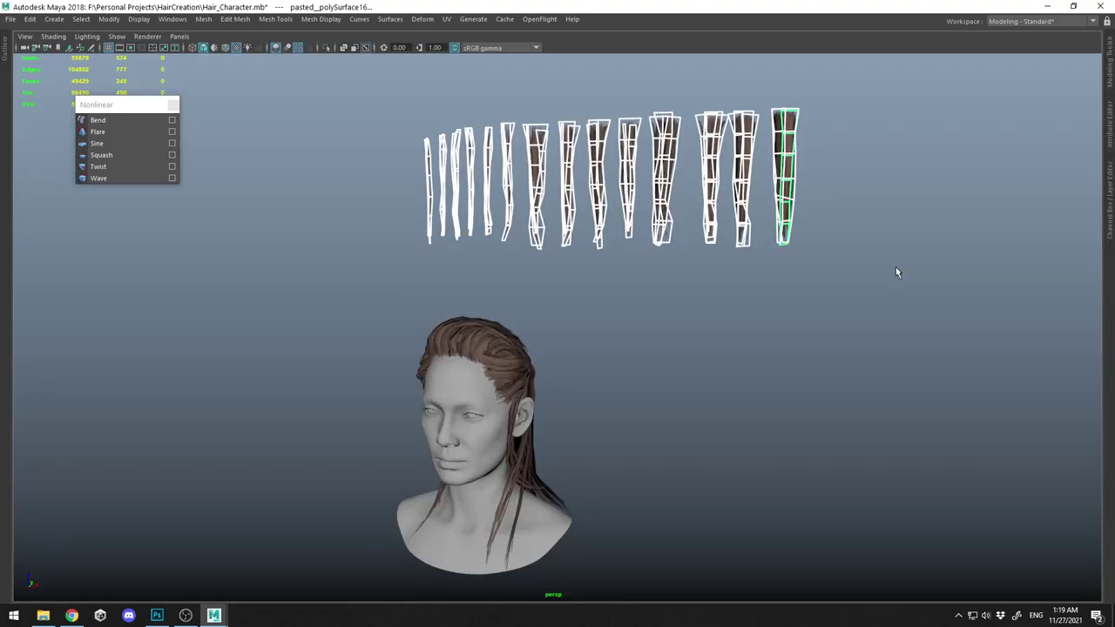
{"action": "left_click", "coordinate": [895, 268]}
{"action": "middle_click_drag", "start_coordinate": [801, 187], "coordinate": [759, 262], "text": "alt"}
{"action": "left_click_drag", "start_coordinate": [760, 262], "coordinate": [804, 259], "text": "alt"}
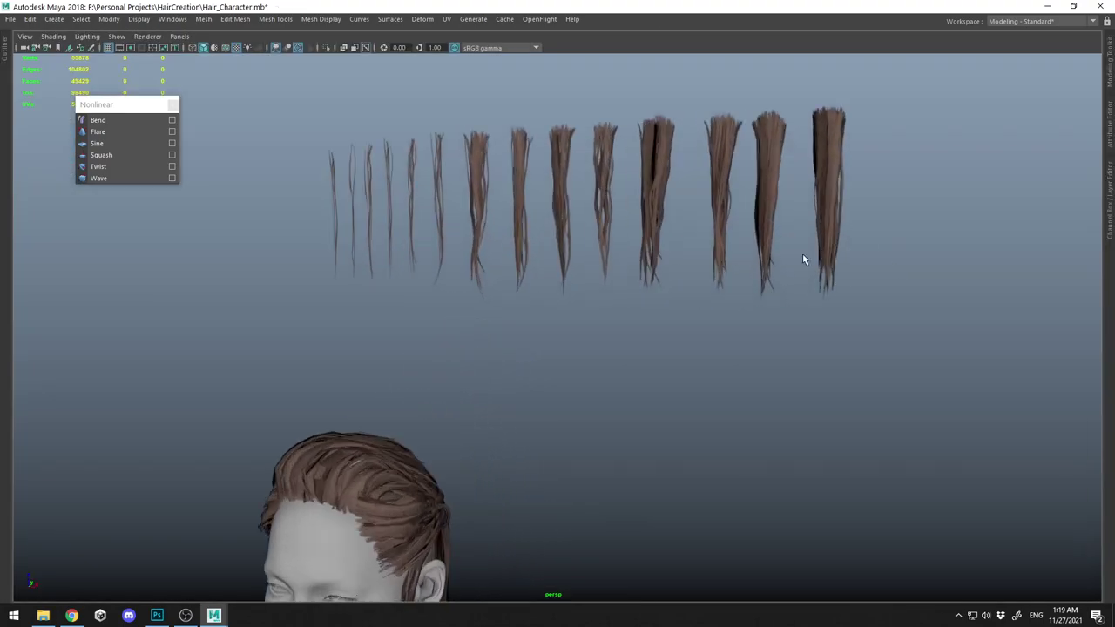
{"action": "left_click_drag", "start_coordinate": [297, 96], "coordinate": [980, 332]}
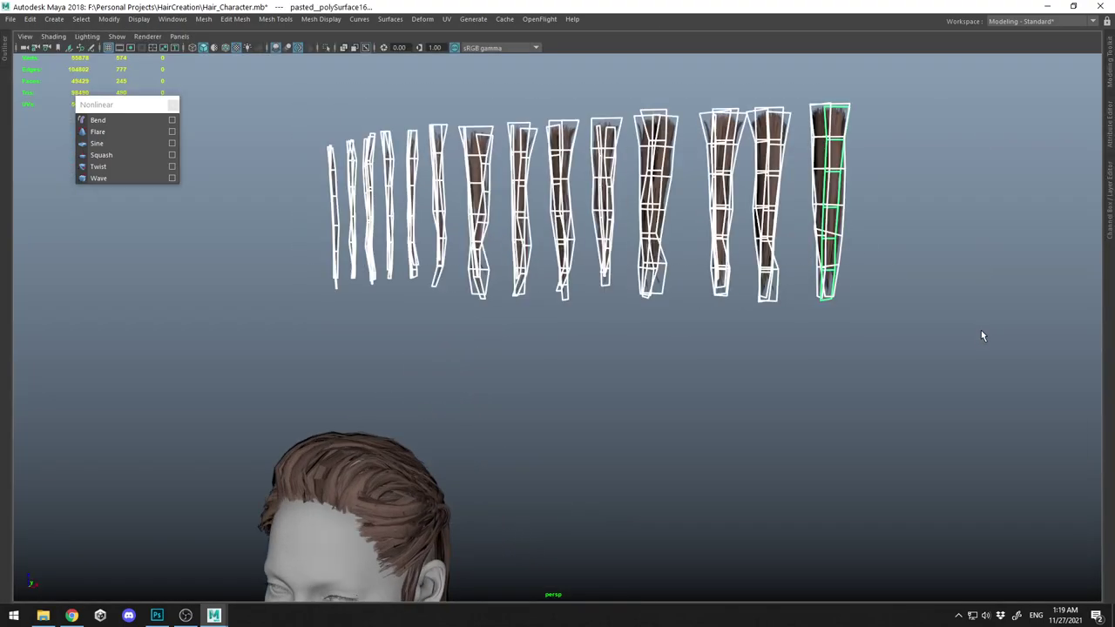
{"action": "left_click", "coordinate": [814, 341]}
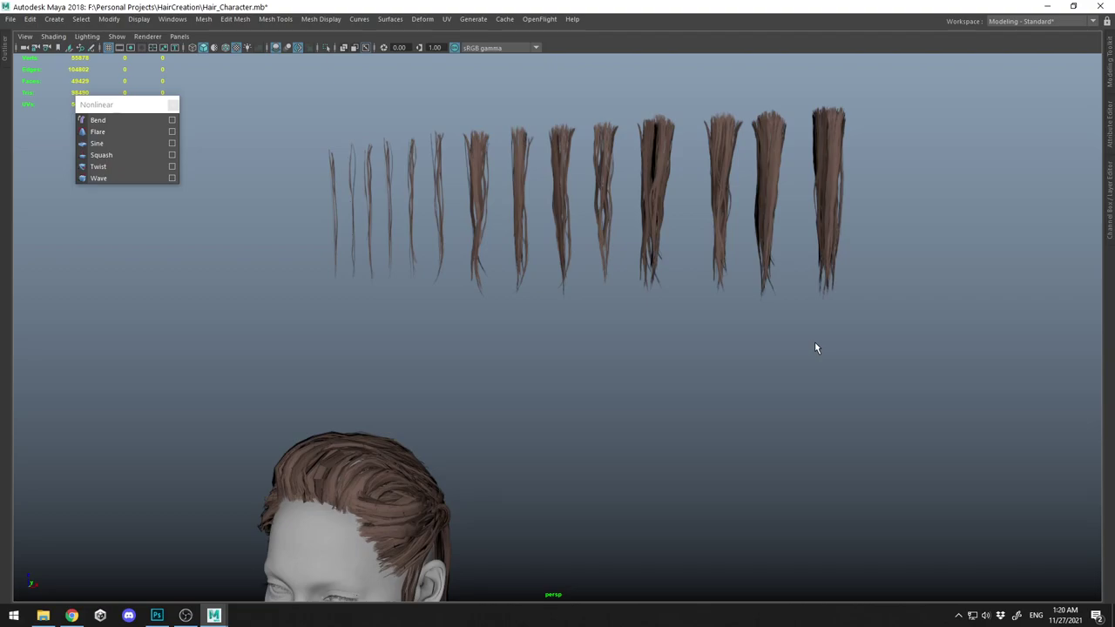
{"action": "left_click_drag", "start_coordinate": [850, 369], "coordinate": [757, 243], "text": "alt"}
{"action": "left_click_drag", "start_coordinate": [634, 214], "coordinate": [580, 231], "text": "alt"}
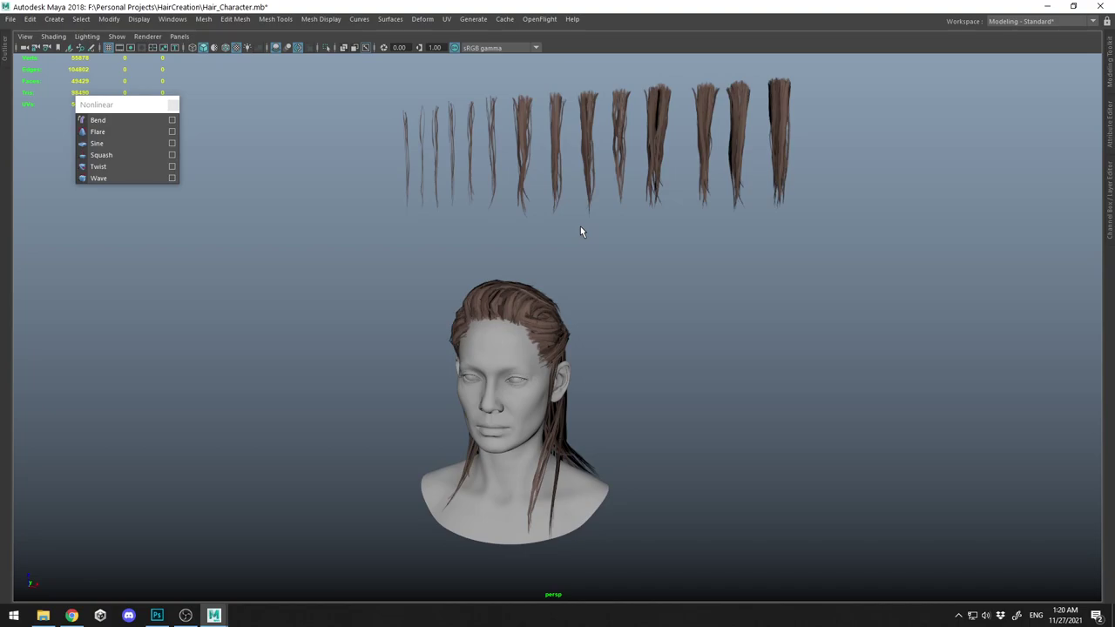
{"action": "left_click_drag", "start_coordinate": [581, 231], "coordinate": [621, 248], "text": "alt"}
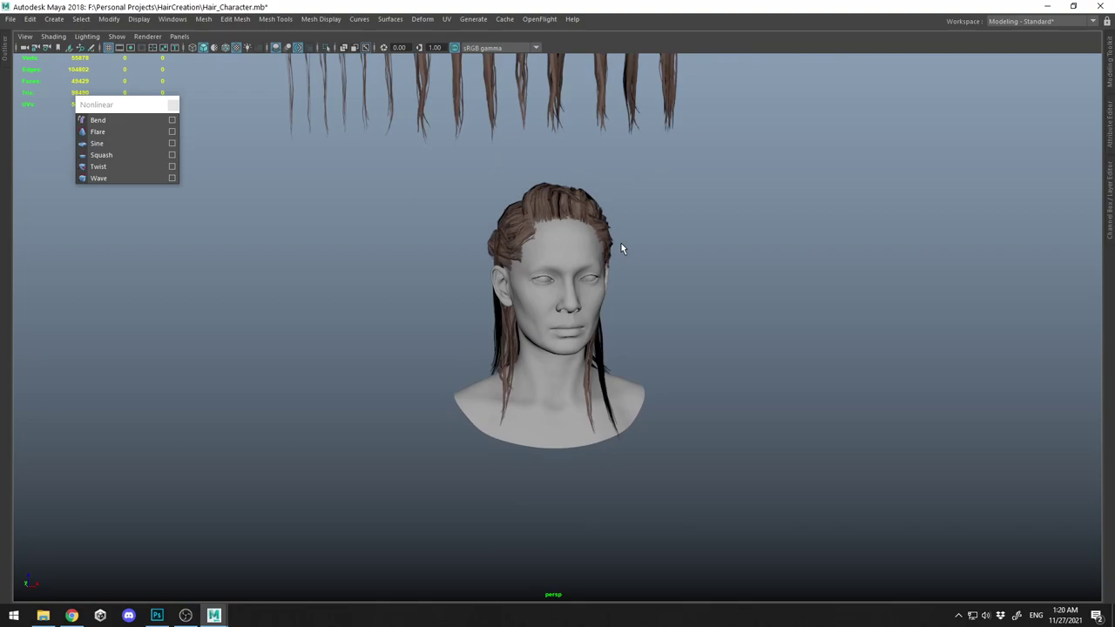